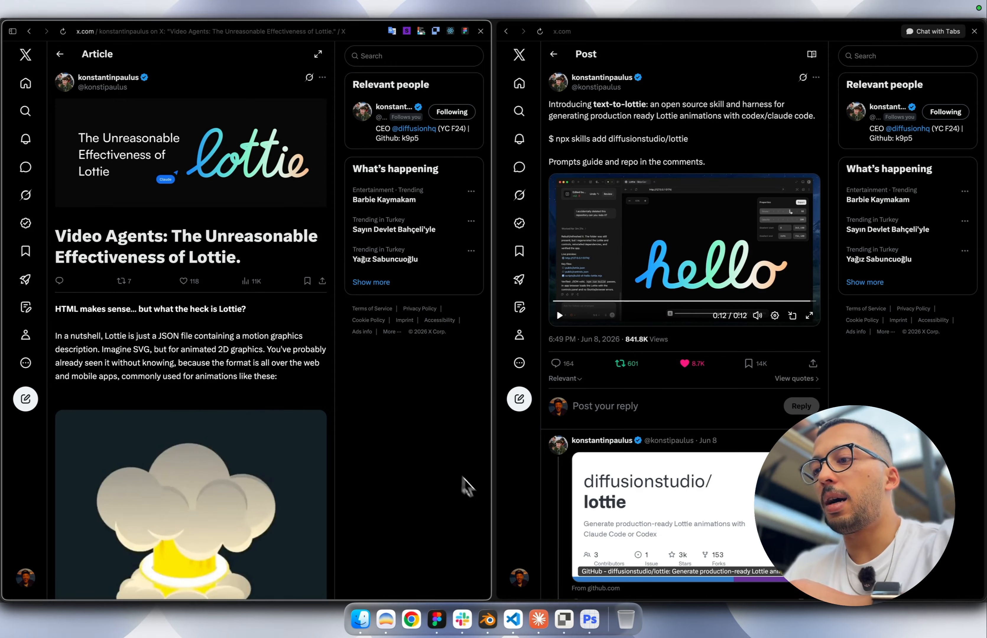
# Switch to Paper and examine the individual vector paths of the black and the white "text to lottie" letterings.
pyautogui.click(564, 619)
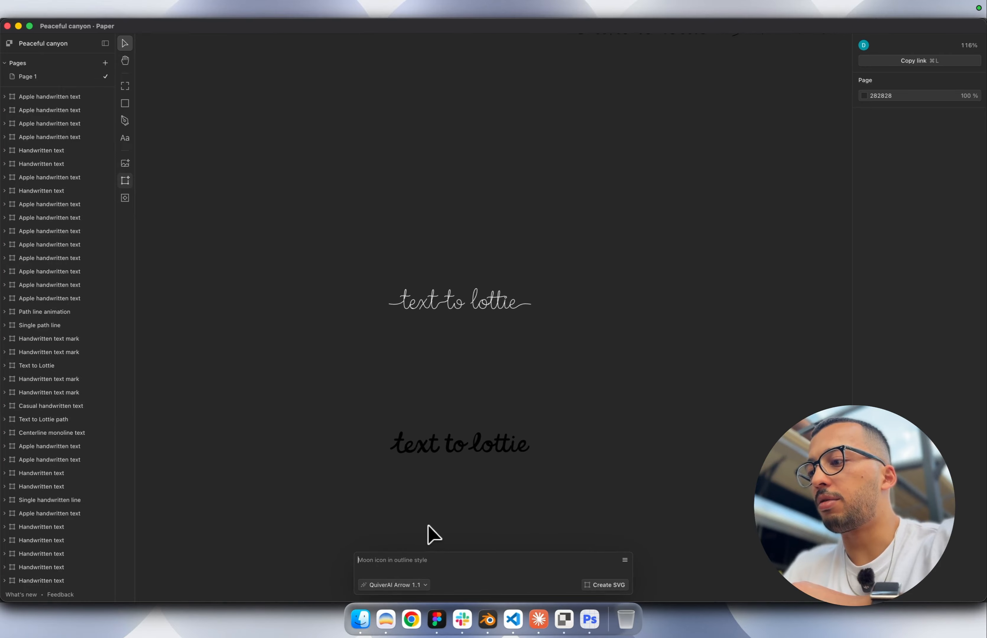
pyautogui.keyDown('ctrl'); pyautogui.scroll(-15, 431, 539); pyautogui.keyUp('ctrl')
pyautogui.keyDown('ctrl'); pyautogui.scroll(15, 429, 528); pyautogui.keyUp('ctrl')
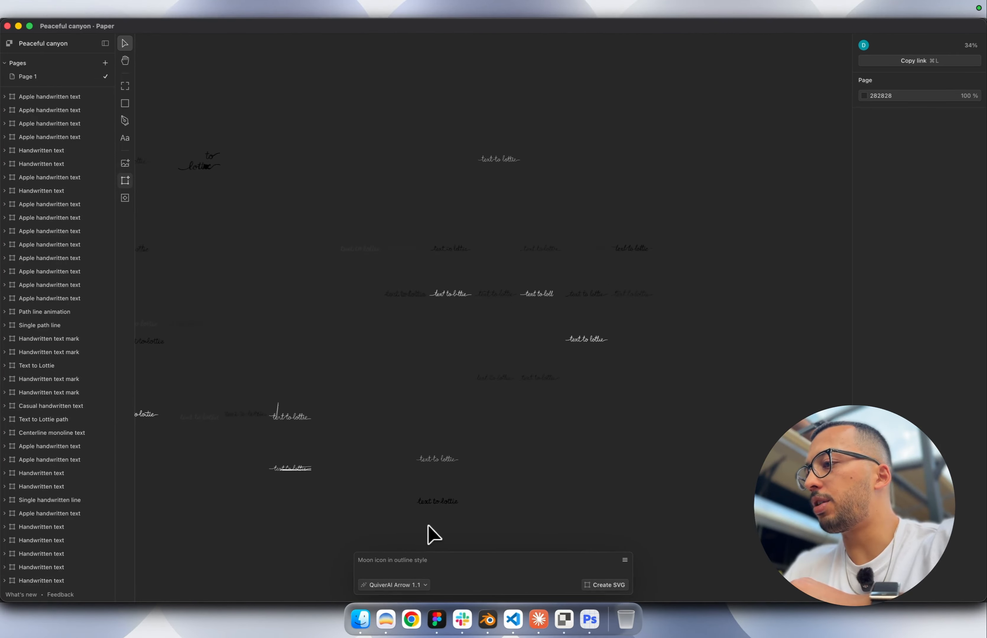
pyautogui.keyDown('ctrl'); pyautogui.scroll(2, 431, 533); pyautogui.keyUp('ctrl')
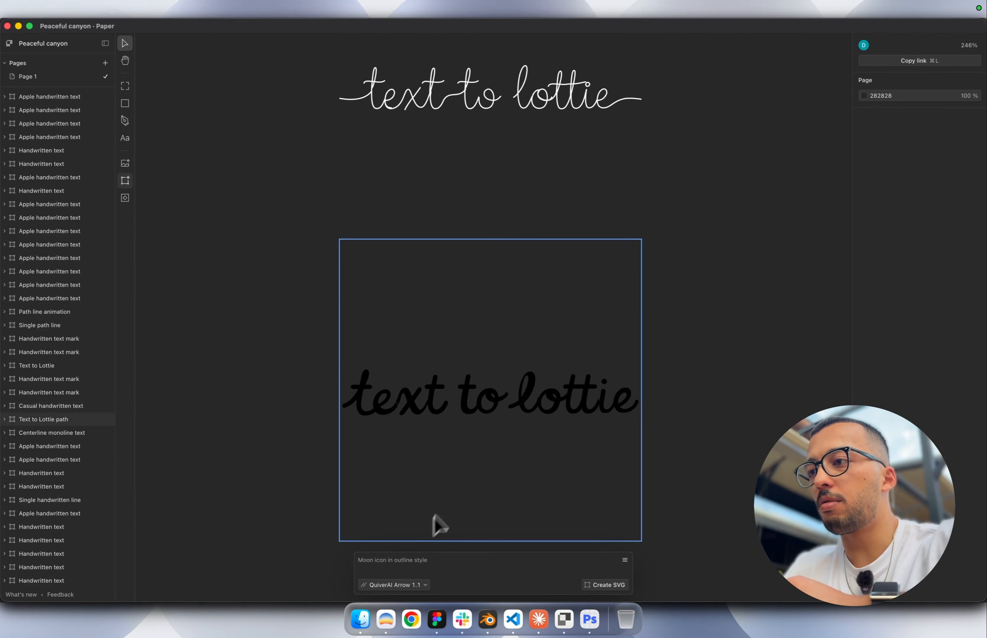
pyautogui.scroll(5, 518, 373)
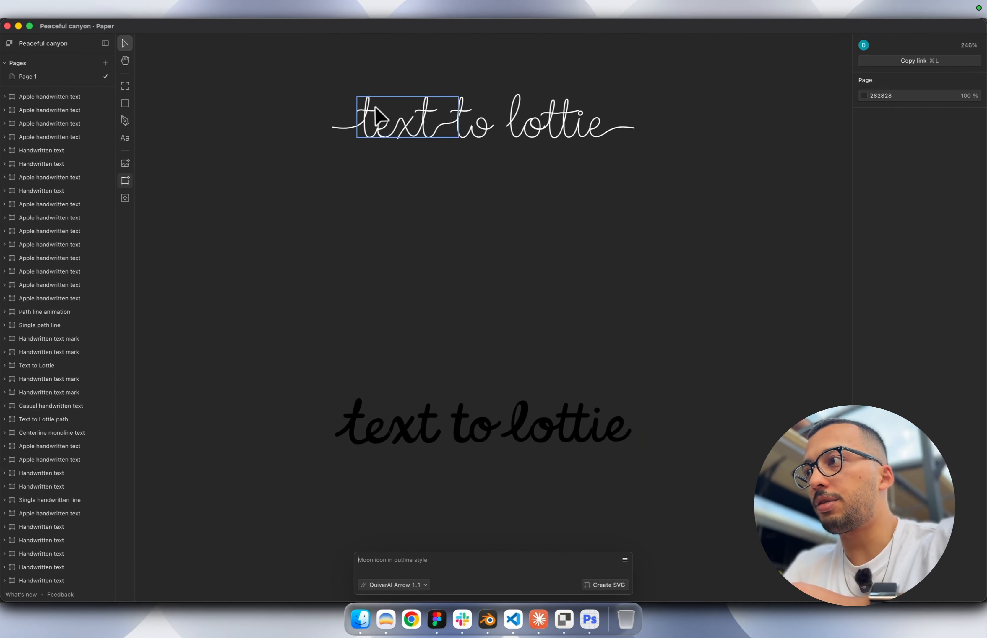
pyautogui.keyDown('ctrl'); pyautogui.scroll(10, 367, 126); pyautogui.keyUp('ctrl')
pyautogui.click(342, 149)
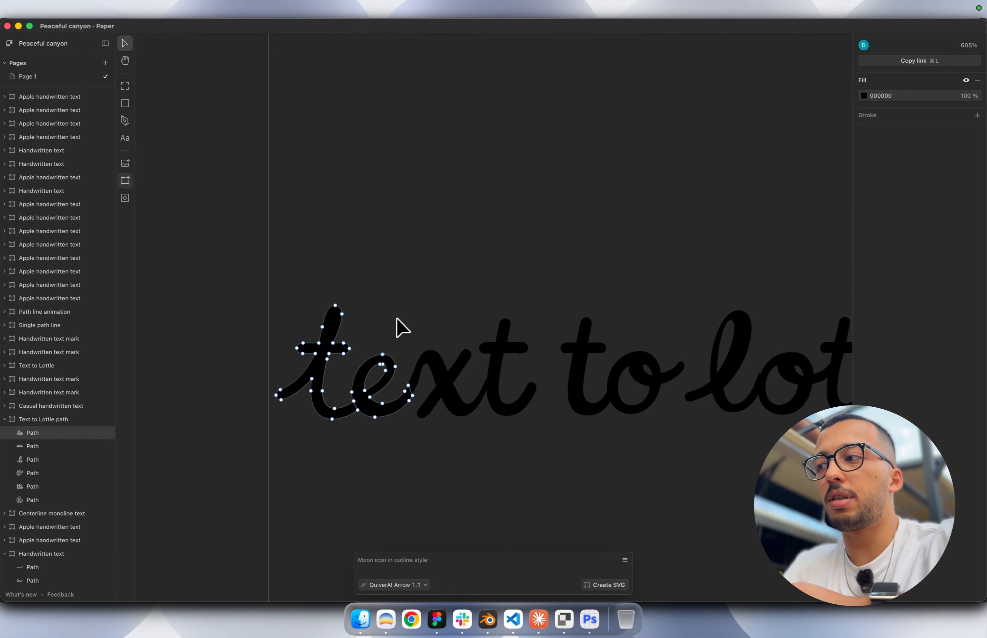
pyautogui.scroll(12, 397, 318)
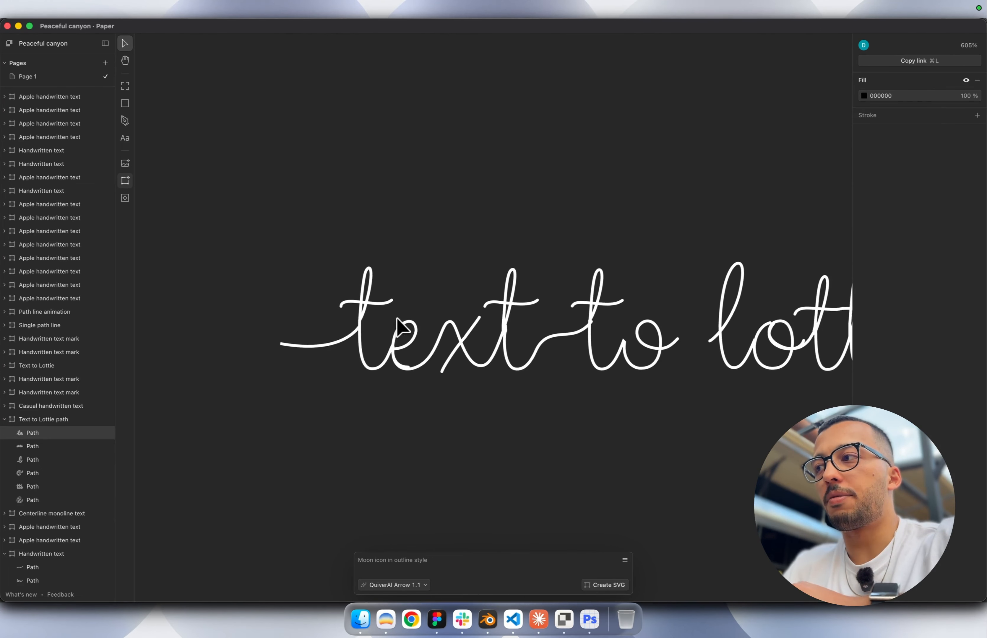
pyautogui.click(332, 349)
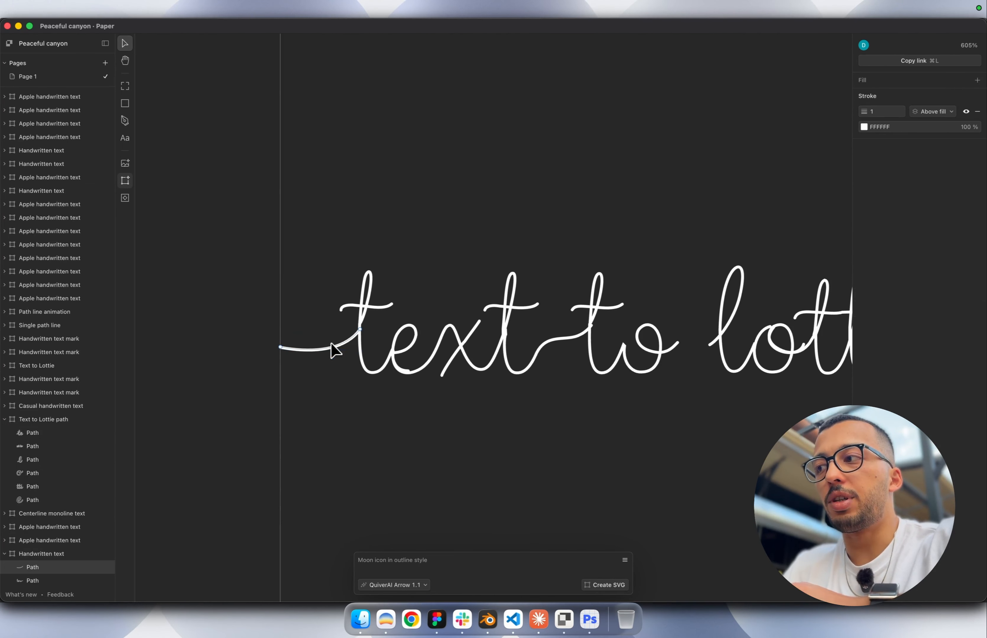
# Select the white handwritten lettering's frame to view its generation prompt and properties, and clear the selection.
pyautogui.keyDown('ctrl'); pyautogui.scroll(-5, 347, 377); pyautogui.keyUp('ctrl')
pyautogui.click(347, 377)
pyautogui.keyDown('ctrl'); pyautogui.scroll(-5, 346, 376); pyautogui.keyUp('ctrl')
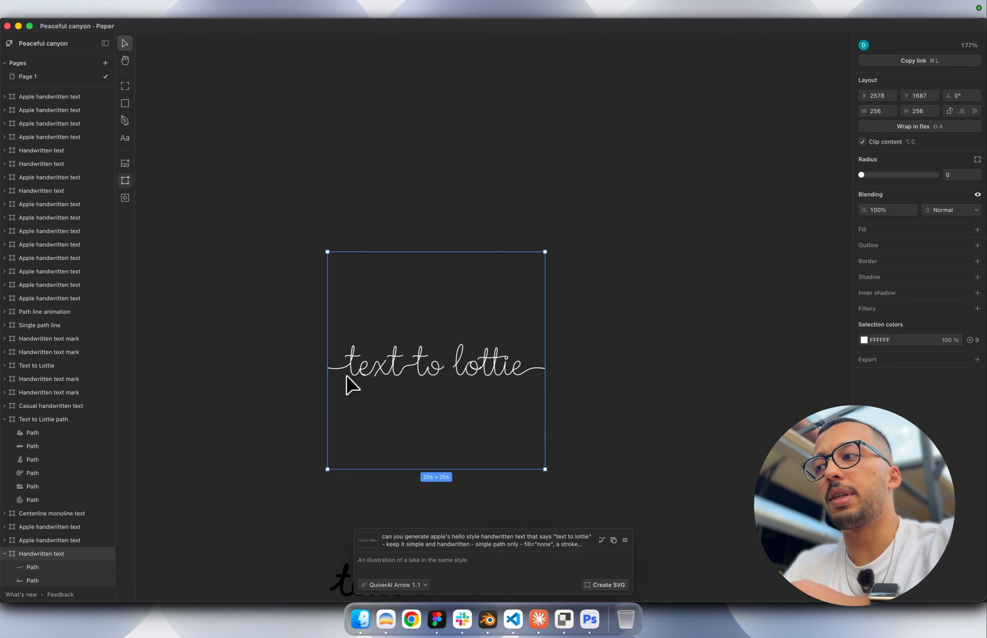
pyautogui.scroll(-2, 346, 376)
pyautogui.click(599, 275)
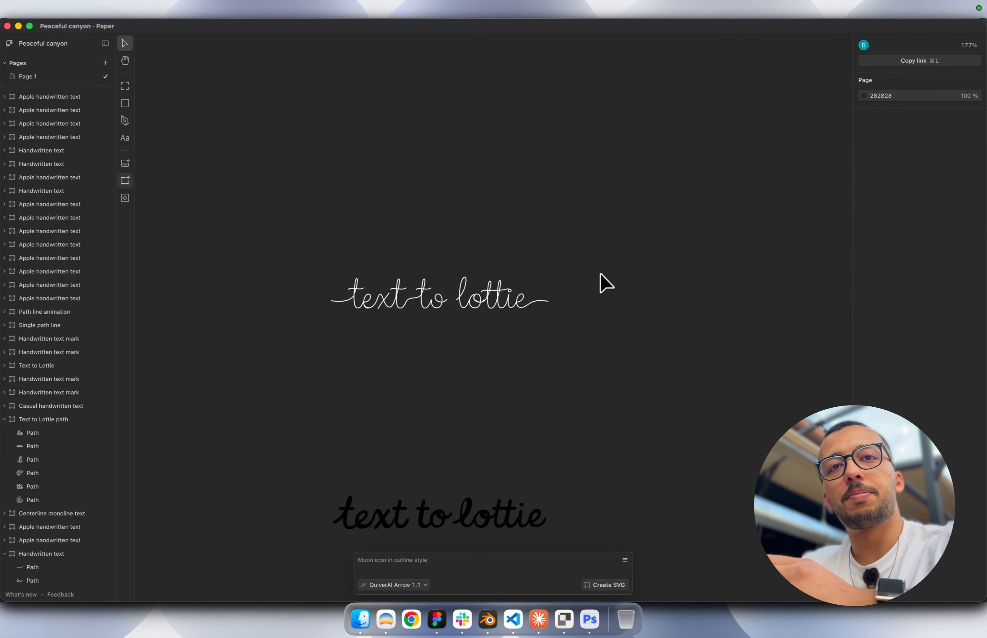
pyautogui.keyDown('ctrl'); pyautogui.scroll(-1, 600, 275); pyautogui.keyUp('ctrl')
pyautogui.scroll(-2, 600, 275)
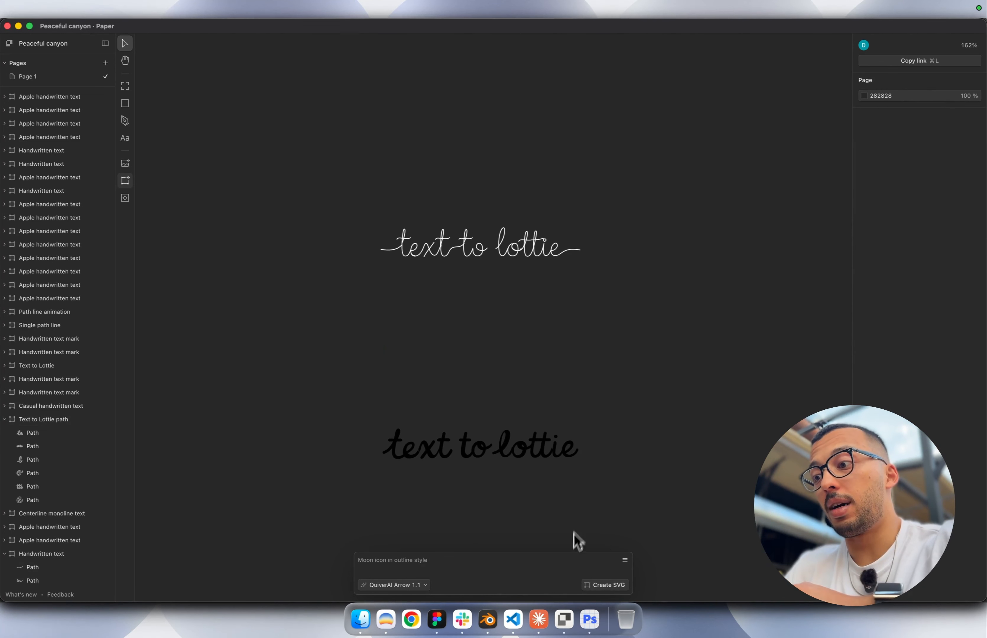
# Switch to Blender and open the recent project Project-04-lottie.blend.
pyautogui.click(485, 620)
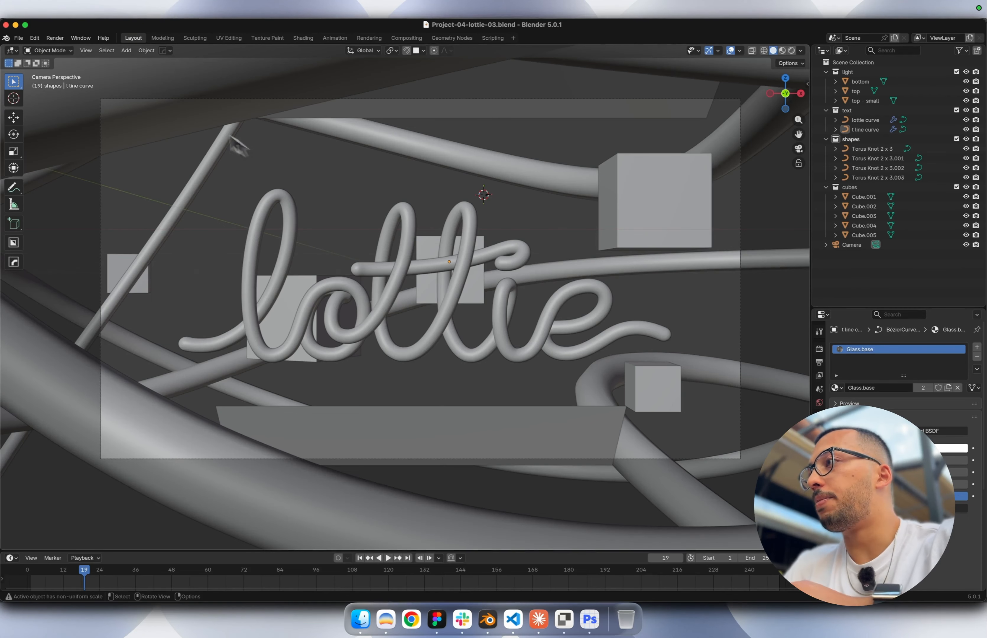
pyautogui.click(18, 39)
pyautogui.moveTo(50, 68)
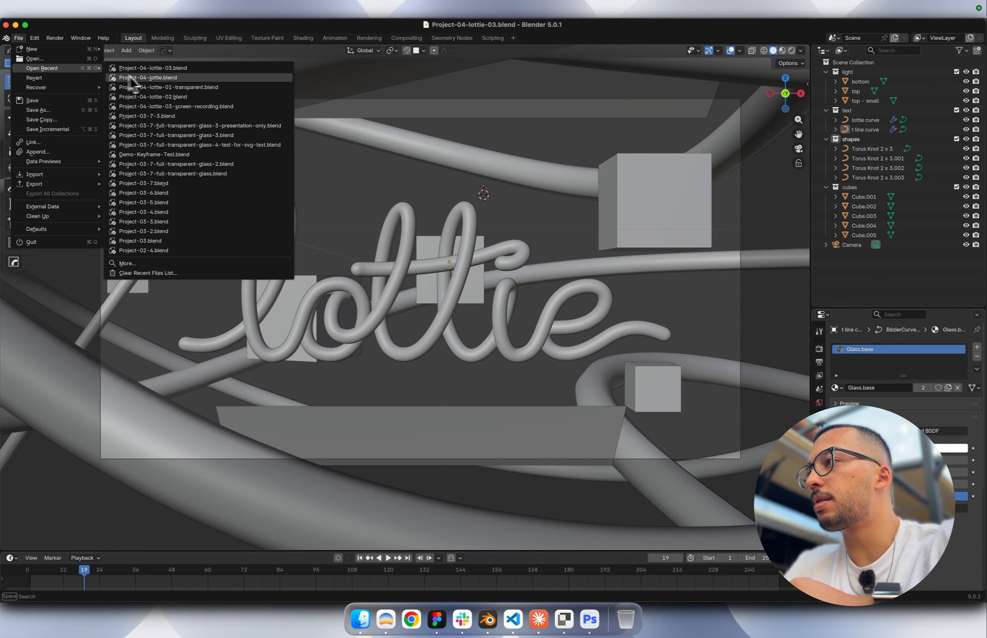
pyautogui.click(148, 78)
# Select the "text to lottie" curve and examine its geometry and bevel settings.
pyautogui.scroll(-10, 465, 244)
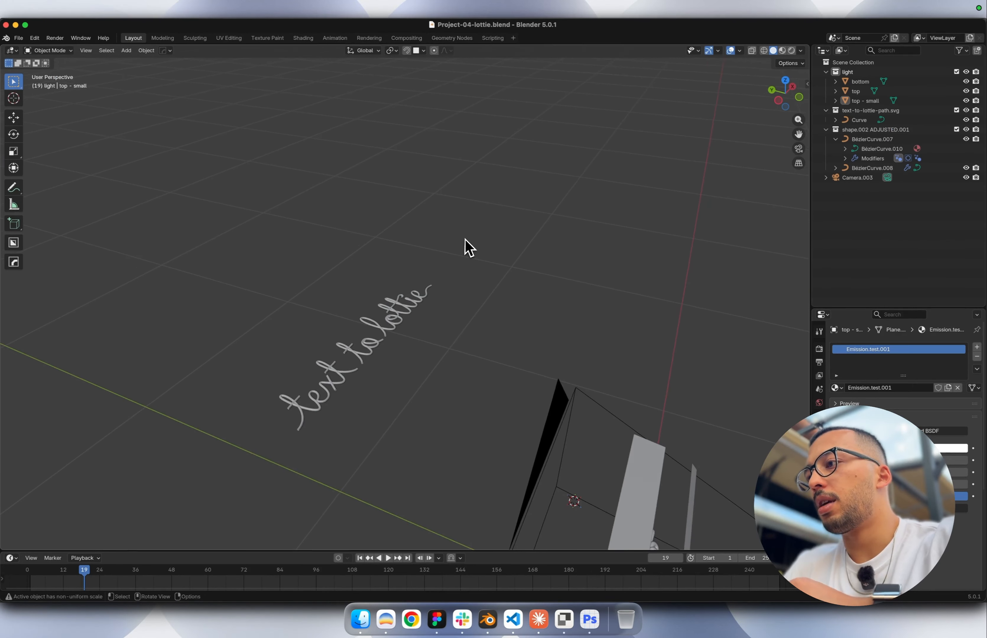
pyautogui.scroll(-5, 465, 241)
pyautogui.scroll(6, 464, 241)
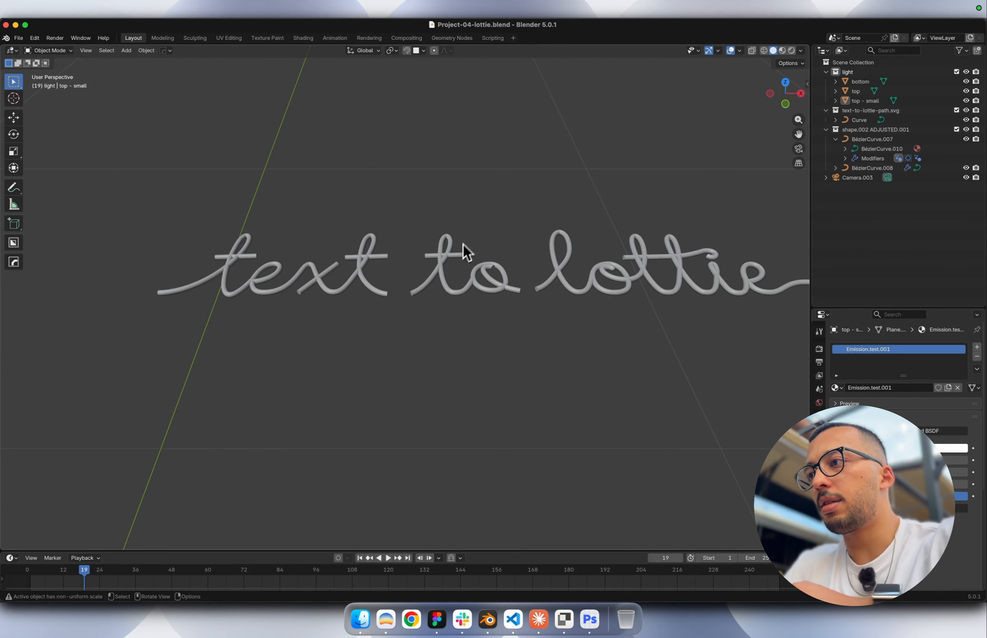
pyautogui.click(464, 247)
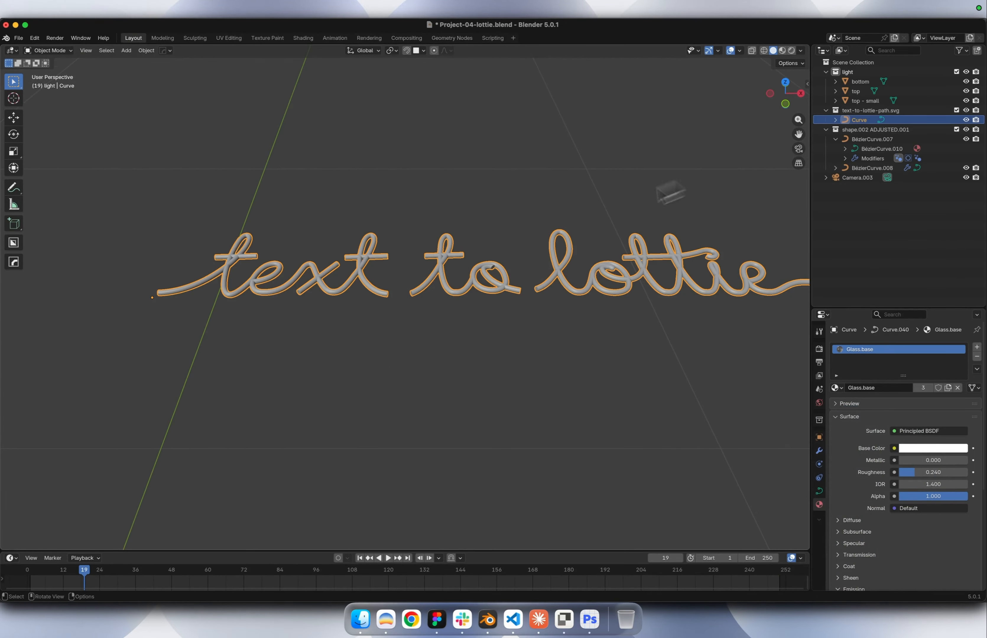
pyautogui.click(819, 491)
pyautogui.scroll(-8, 871, 527)
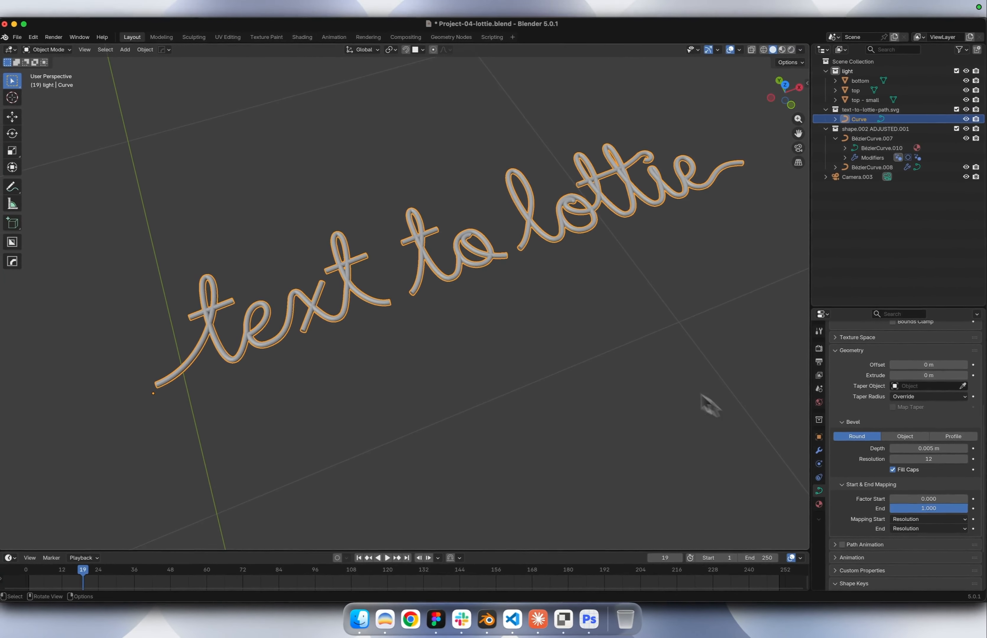
# Examine the tube lettering's crossings and stroke ends up close, and check its control points in Edit Mode.
pyautogui.scroll(10, 403, 238)
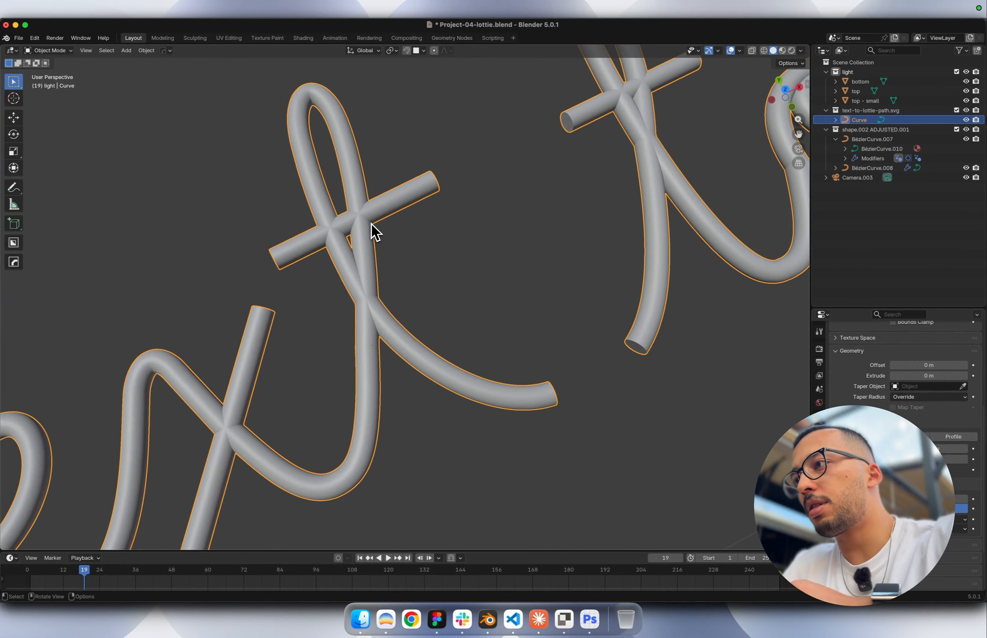
pyautogui.scroll(-6, 363, 215)
pyautogui.press('Tab')
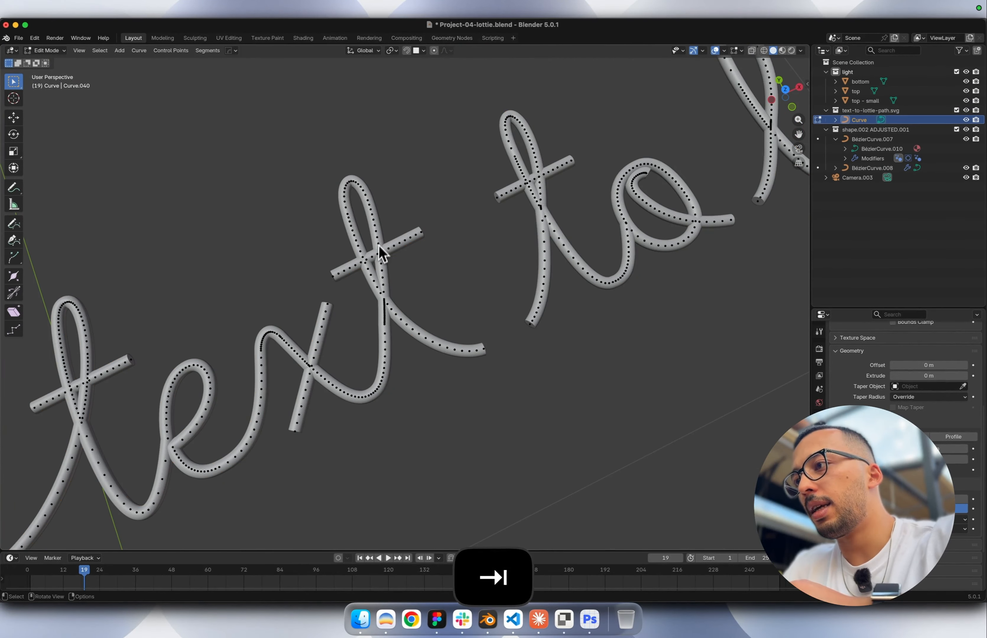
pyautogui.press('Tab')
pyautogui.keyDown('shift'); pyautogui.hscroll(-5, 377, 273); pyautogui.keyUp('shift')
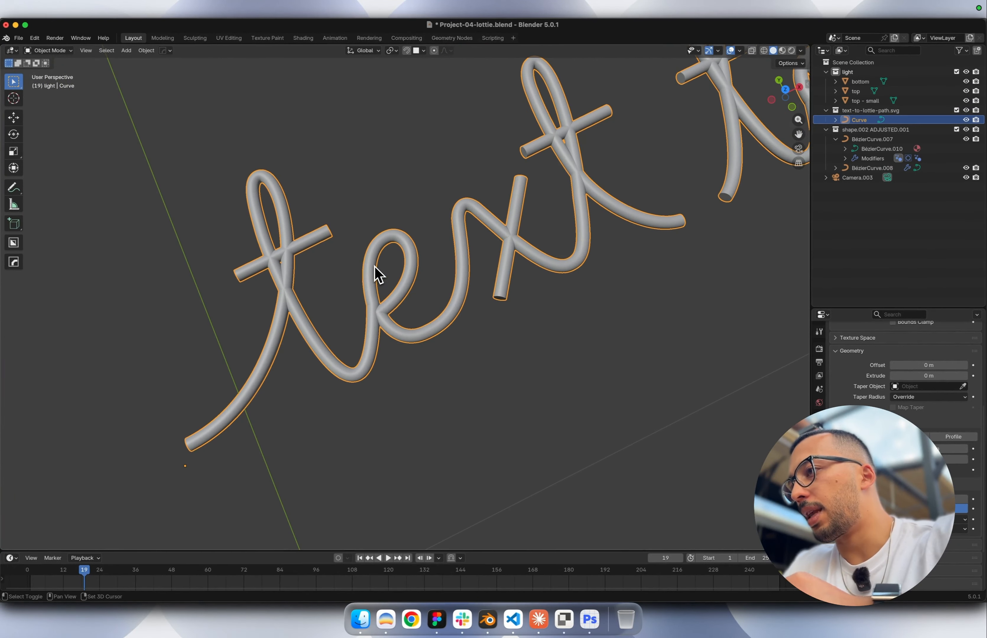
pyautogui.keyDown('shift'); pyautogui.hscroll(10, 489, 220); pyautogui.keyUp('shift')
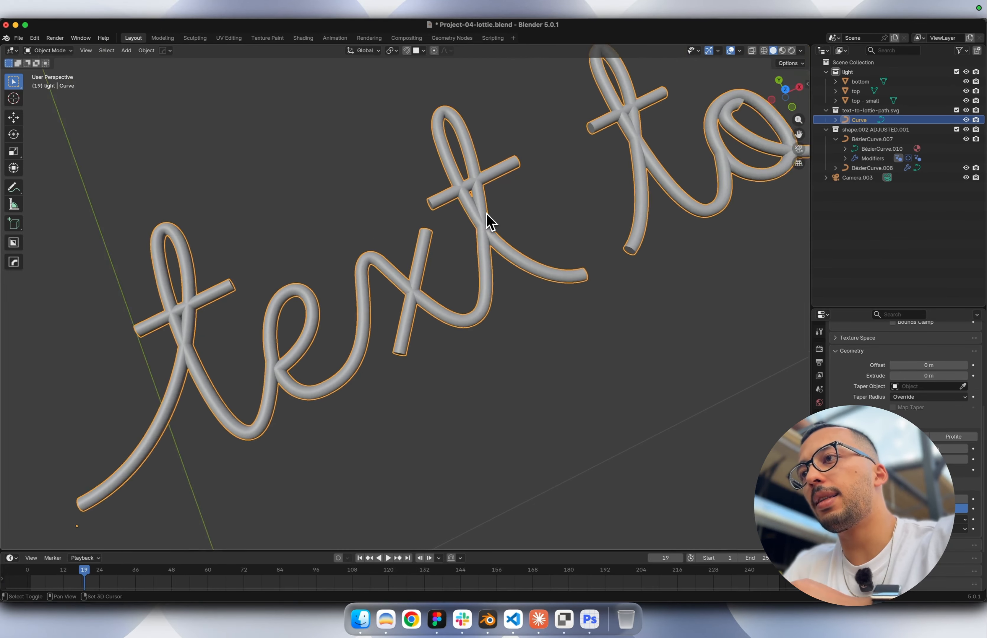
pyautogui.keyDown('shift'); pyautogui.hscroll(7, 489, 220); pyautogui.keyUp('shift')
pyautogui.scroll(-4, 490, 220)
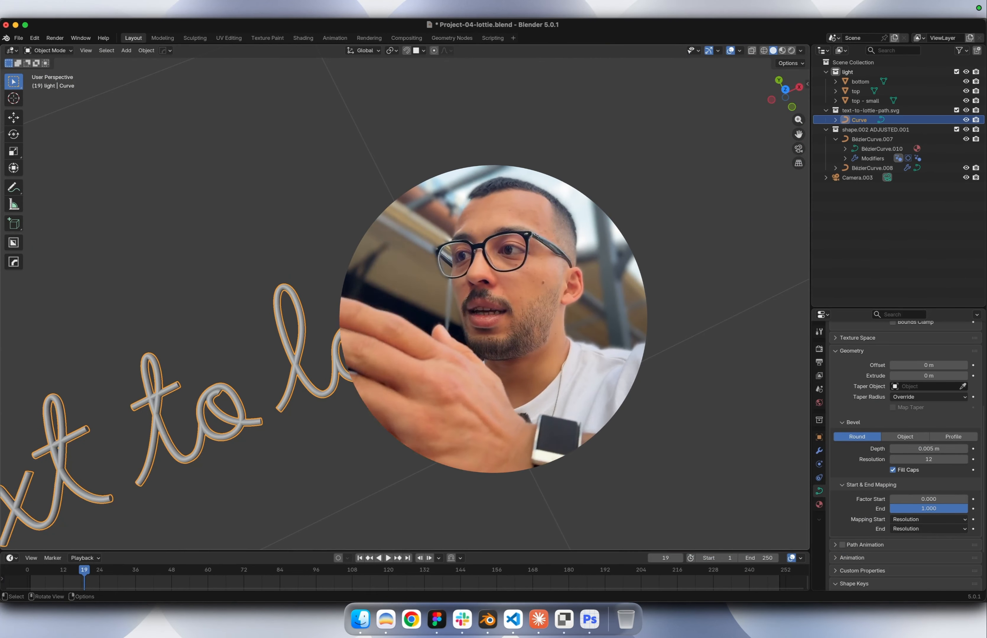
pyautogui.keyDown('ctrl'); pyautogui.scroll(-1, 487, 213); pyautogui.keyUp('ctrl')
pyautogui.keyDown('ctrl'); pyautogui.scroll(-3, 488, 213); pyautogui.keyUp('ctrl')
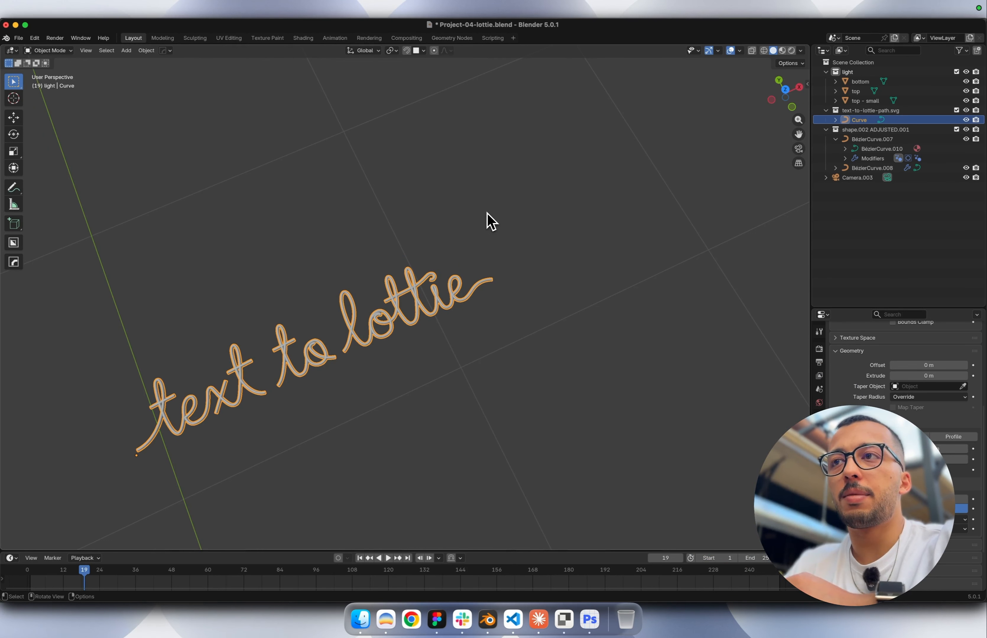
# Add a Bézier curve and move it about 1 m along Y and 1.45 m along X, next to the lettering.
pyautogui.keyDown('shift'); pyautogui.scroll(-3, 398, 274); pyautogui.keyUp('shift')
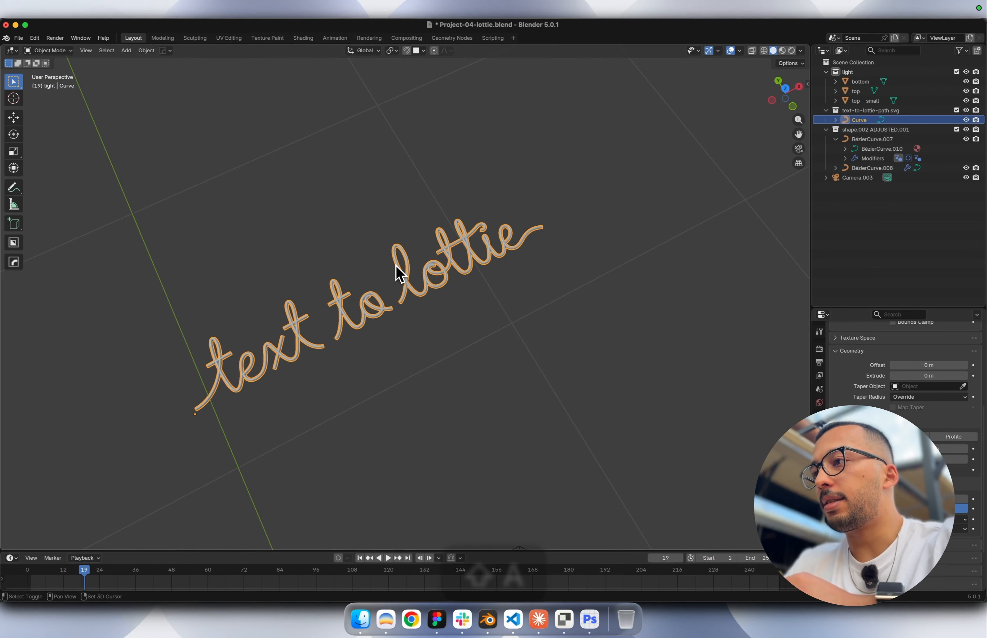
pyautogui.hotkey('shift', 'a')
pyautogui.moveTo(398, 286)
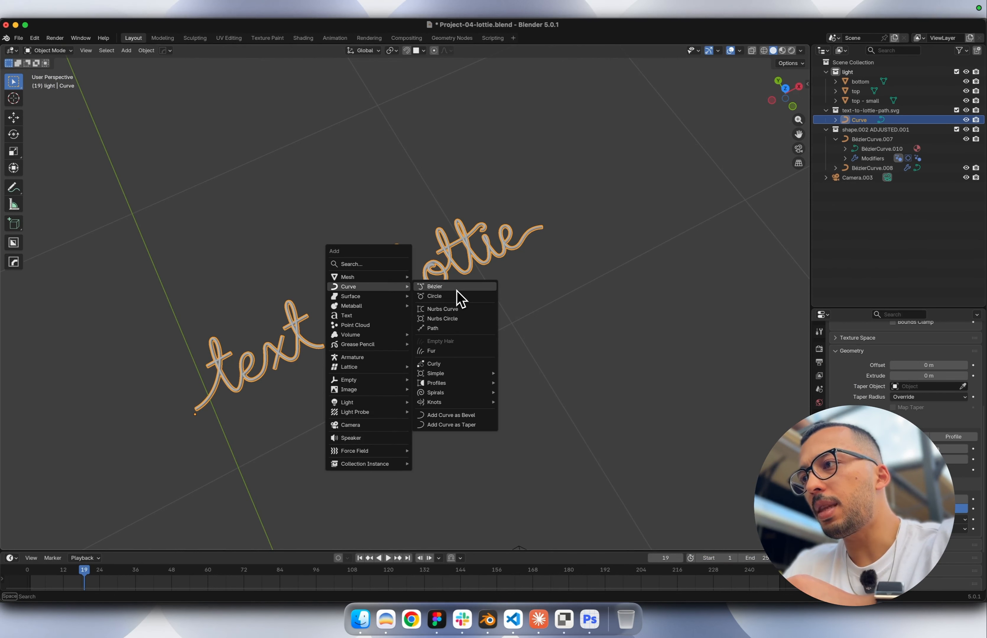
pyautogui.click(435, 286)
pyautogui.keyDown('ctrl'); pyautogui.scroll(-5, 457, 290); pyautogui.keyUp('ctrl')
pyautogui.press('g')
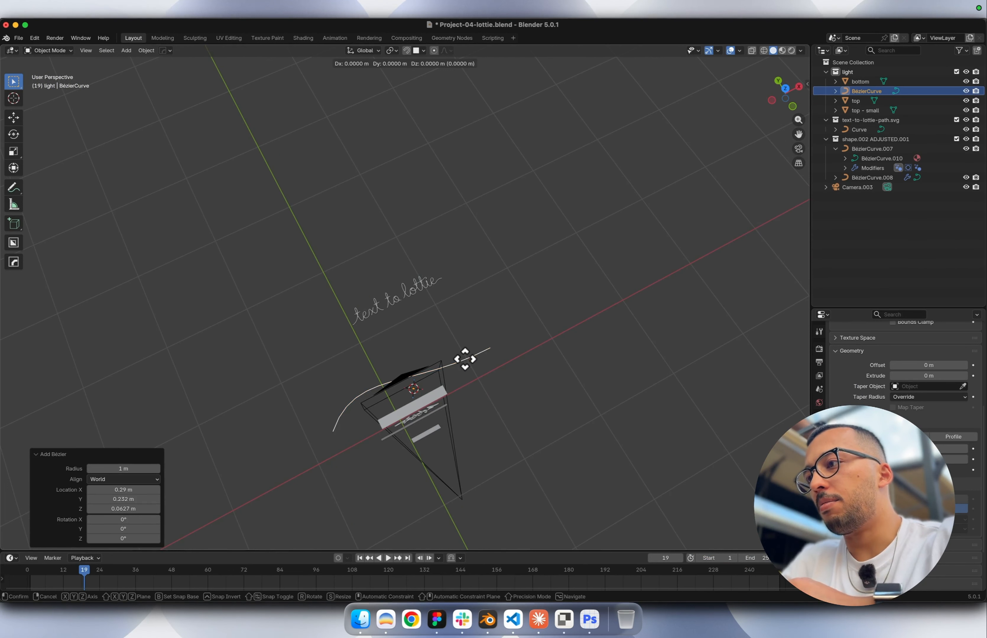
pyautogui.press('y')
pyautogui.click(416, 298)
pyautogui.press('g')
pyautogui.press('x')
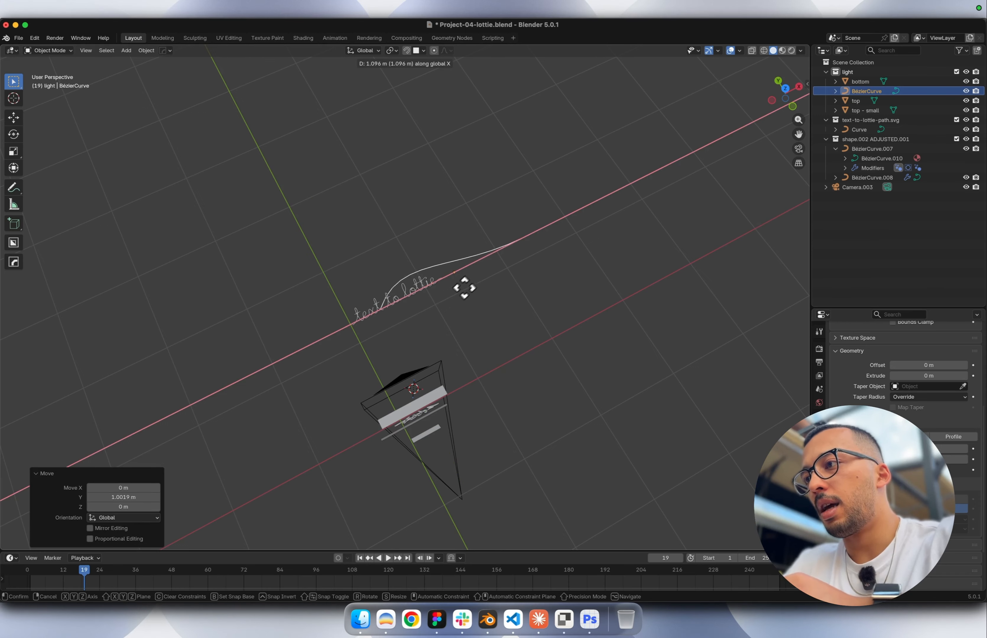
pyautogui.click(493, 270)
# In top view, edit the Bézier curve by moving its far end point along X back over the word "lottie".
pyautogui.scroll(7, 490, 286)
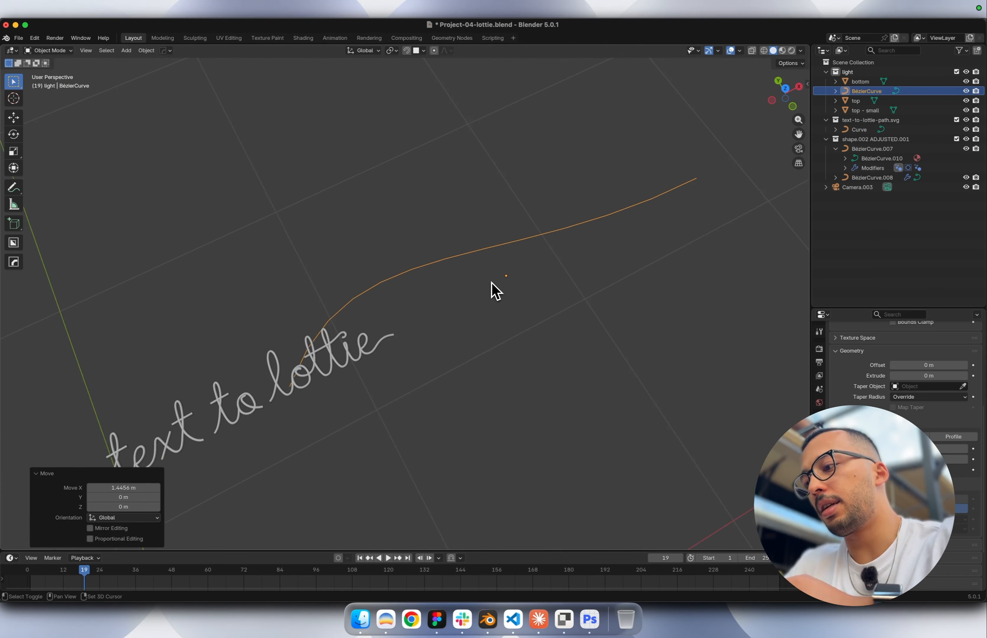
pyautogui.press('7')
pyautogui.scroll(-3, 493, 289)
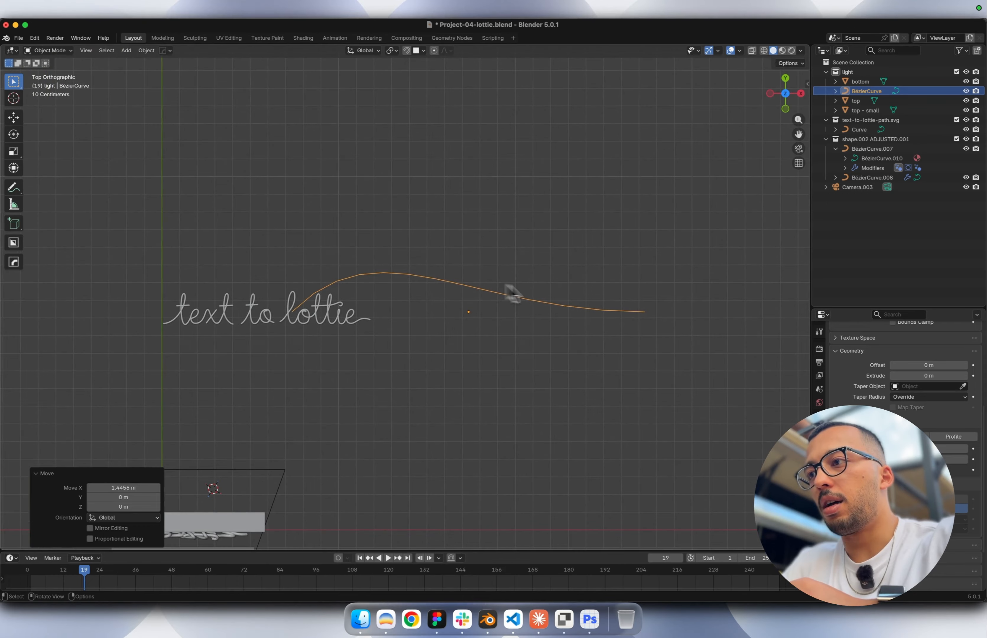
pyautogui.press('Tab')
pyautogui.moveTo(659, 291); pyautogui.dragTo(590, 387)
pyautogui.press('g')
pyautogui.press('x')
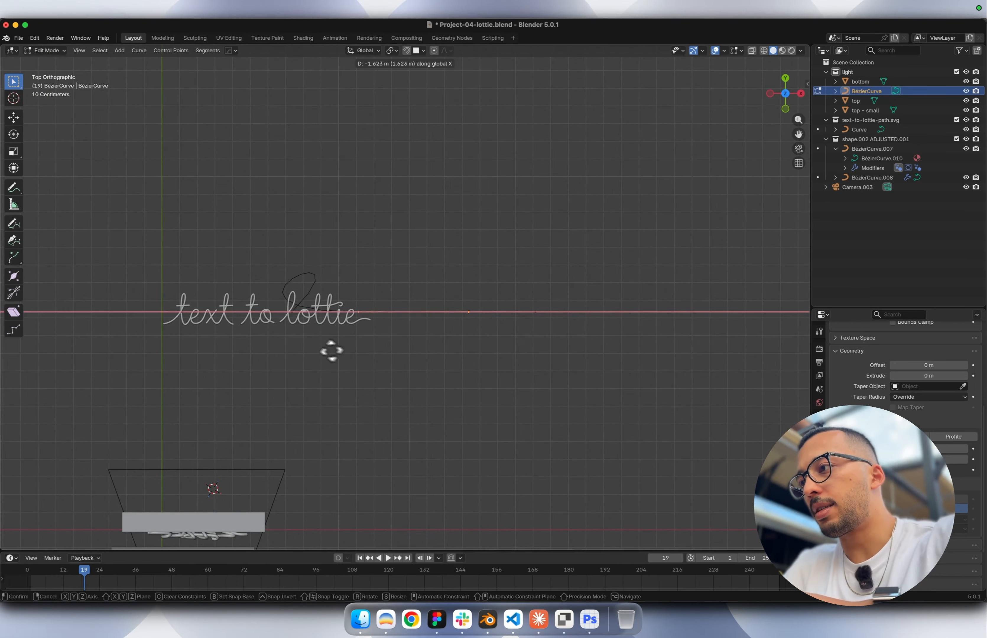
pyautogui.click(311, 348)
# Move the curve's start point about 0.05 m along negative X and down to the lower end of the "l" in "lottie".
pyautogui.scroll(6, 310, 348)
pyautogui.hscroll(-5, 309, 349)
pyautogui.press('g')
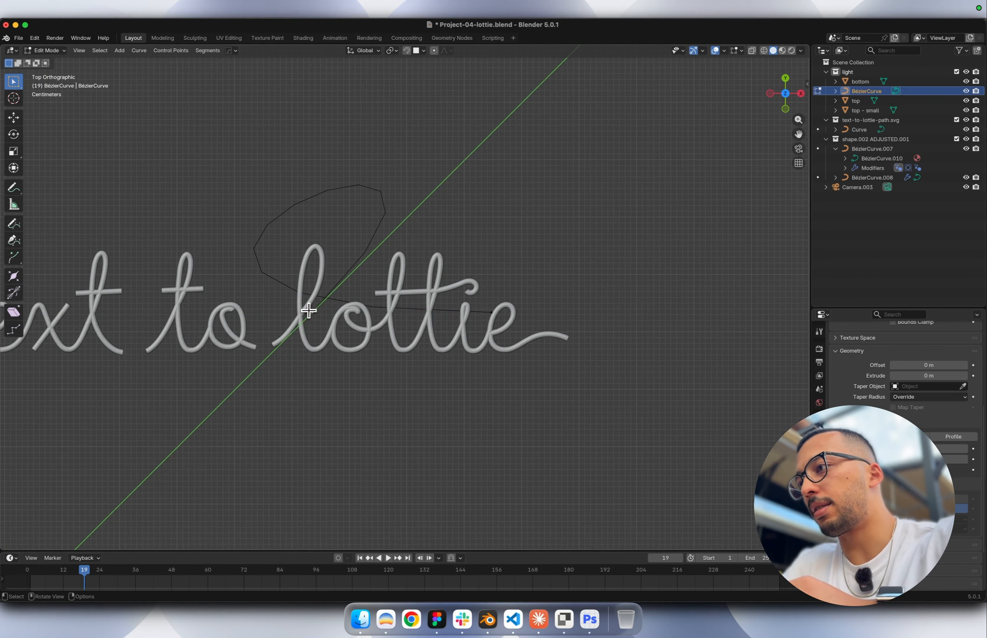
pyautogui.press('x')
pyautogui.click(288, 410)
pyautogui.press('g')
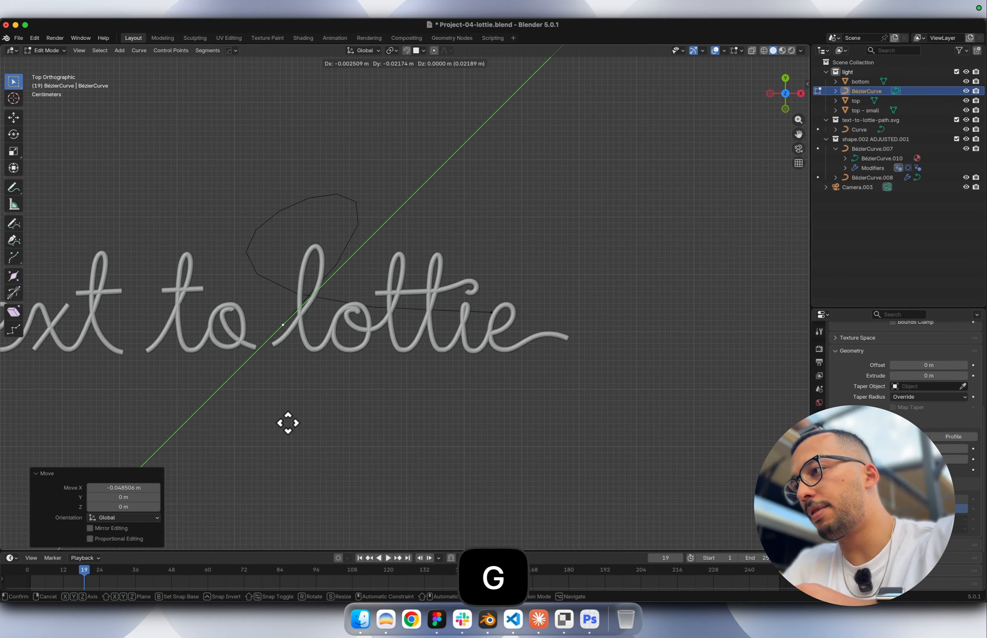
pyautogui.click(290, 440)
# Move the curve's other end point to the top of the "l" loop and leave Edit Mode.
pyautogui.press('g')
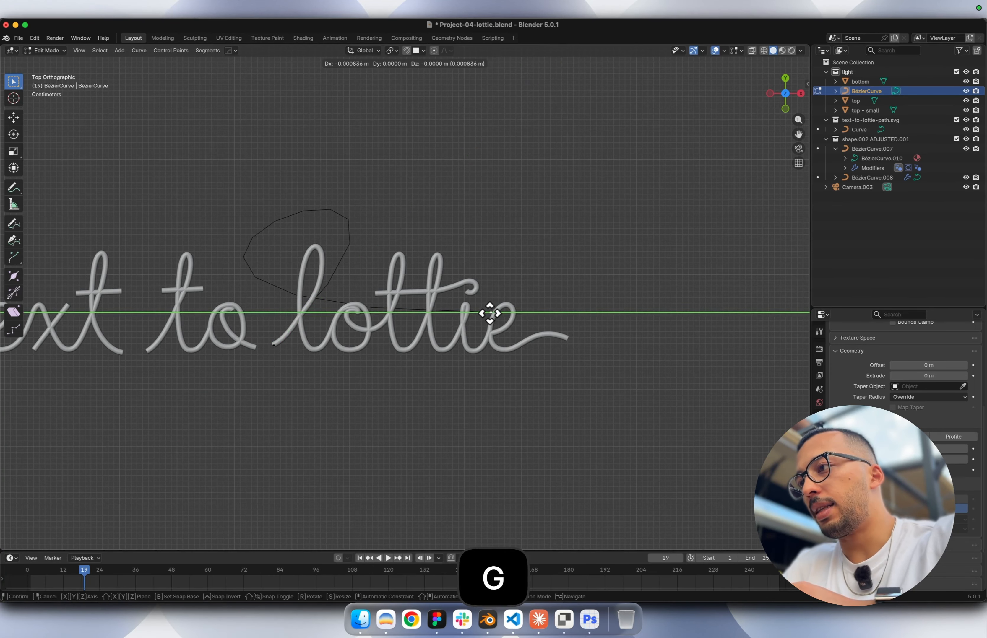
pyautogui.click(318, 254)
pyautogui.press('Tab')
# Examine the Bézier curve against the flat lettering from several angles in the 3D view.
pyautogui.hscroll(-10, 319, 255)
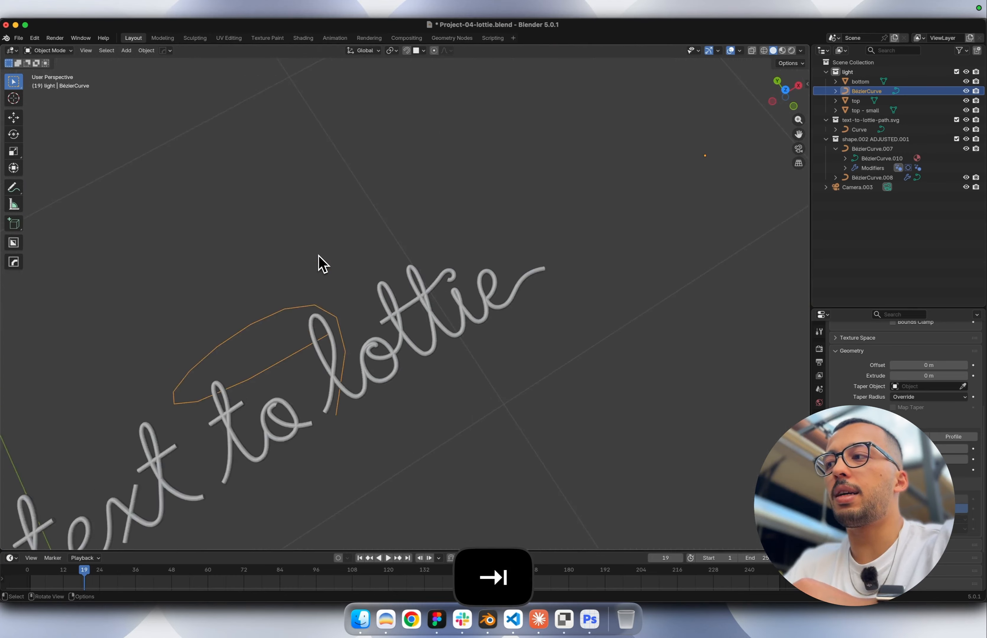
pyautogui.keyDown('shift'); pyautogui.scroll(-10, 319, 255); pyautogui.keyUp('shift')
pyautogui.keyDown('shift'); pyautogui.hscroll(-4, 319, 255); pyautogui.keyUp('shift')
pyautogui.scroll(-8, 319, 255)
pyautogui.keyDown('ctrl'); pyautogui.scroll(-8, 319, 255); pyautogui.keyUp('ctrl')
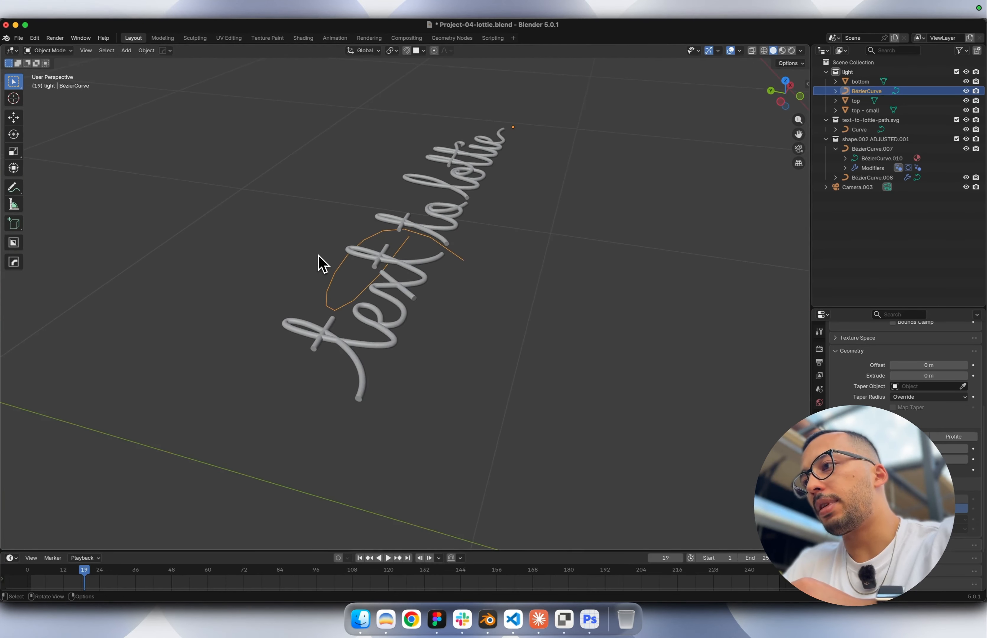
pyautogui.keyDown('ctrl'); pyautogui.scroll(10, 319, 256); pyautogui.keyUp('ctrl')
pyautogui.keyDown('ctrl'); pyautogui.scroll(-4, 319, 256); pyautogui.keyUp('ctrl')
pyautogui.scroll(-10, 319, 255)
pyautogui.scroll(5, 321, 265)
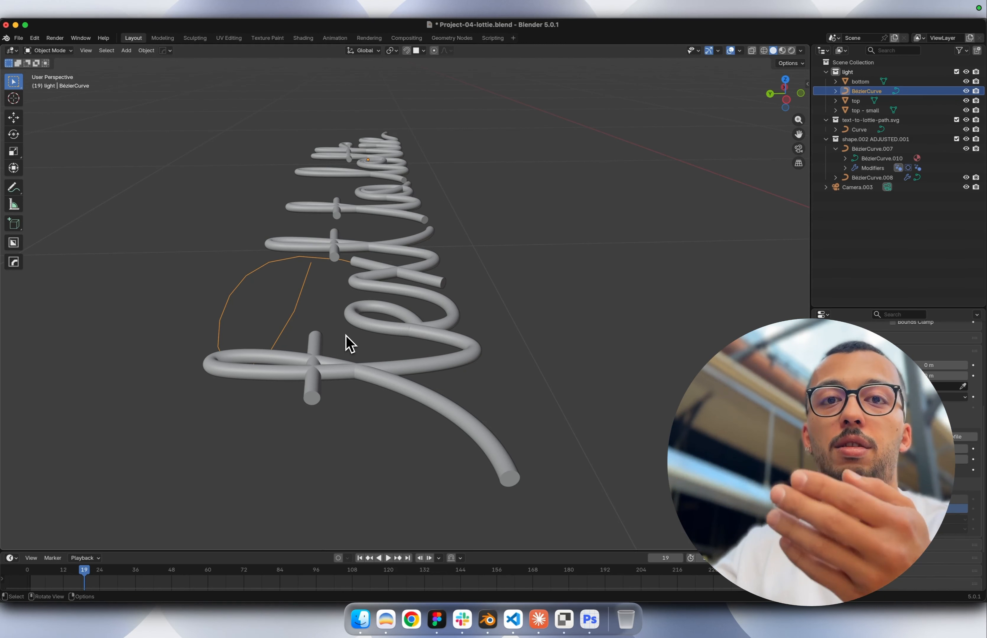
# Examine the tubular 3D "lottie" lettering from the camera view, from the side and from several oblique angles.
pyautogui.press('0')
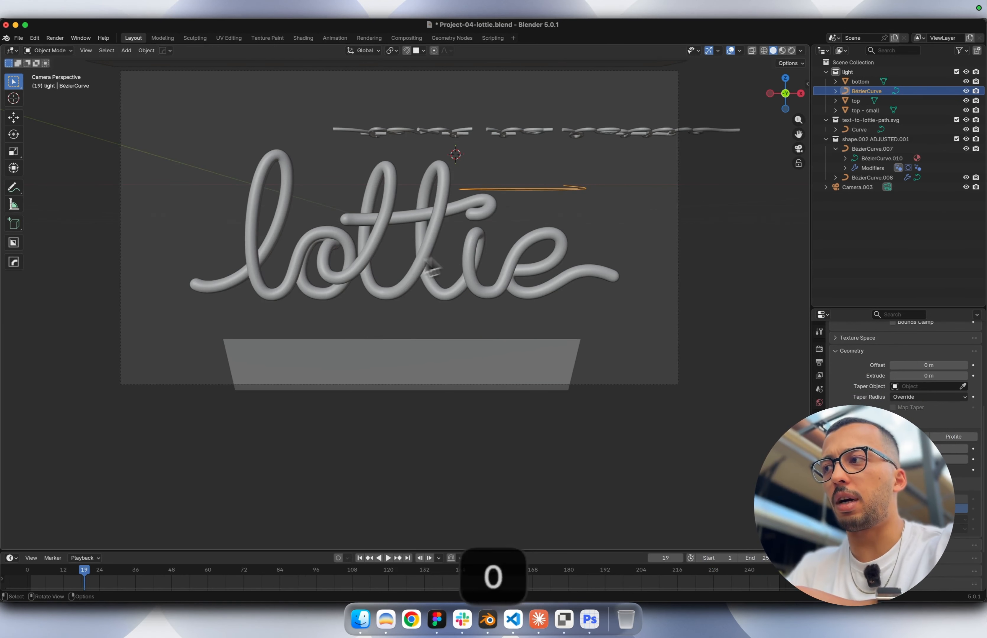
pyautogui.moveTo(348, 226); pyautogui.dragTo(576, 330, button='middle')
pyautogui.scroll(8, 581, 324)
pyautogui.keyDown('shift'); pyautogui.hscroll(-8, 582, 317); pyautogui.keyUp('shift')
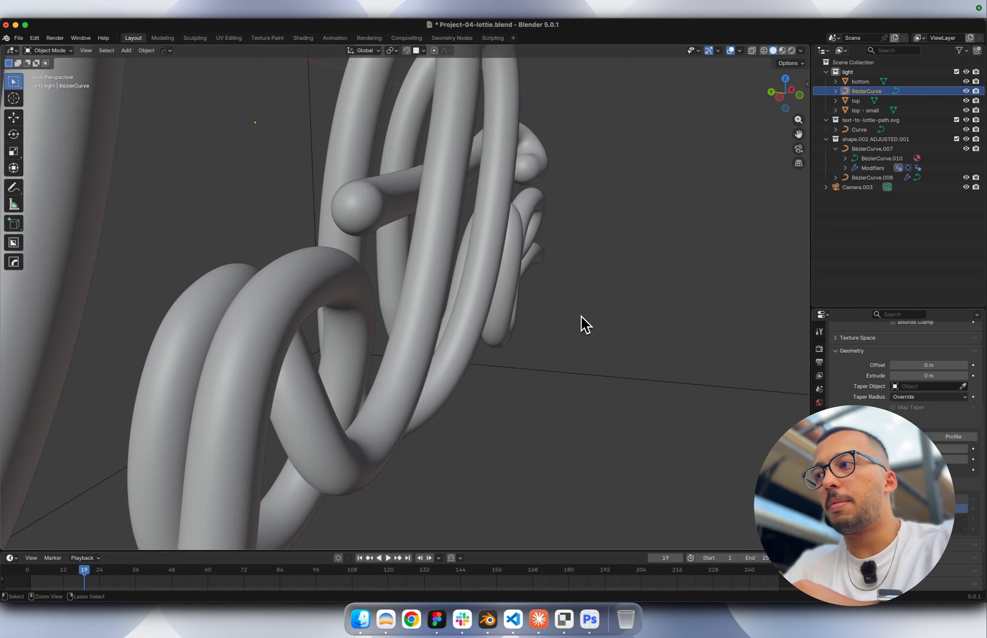
pyautogui.scroll(-8, 581, 317)
pyautogui.hscroll(-4, 582, 316)
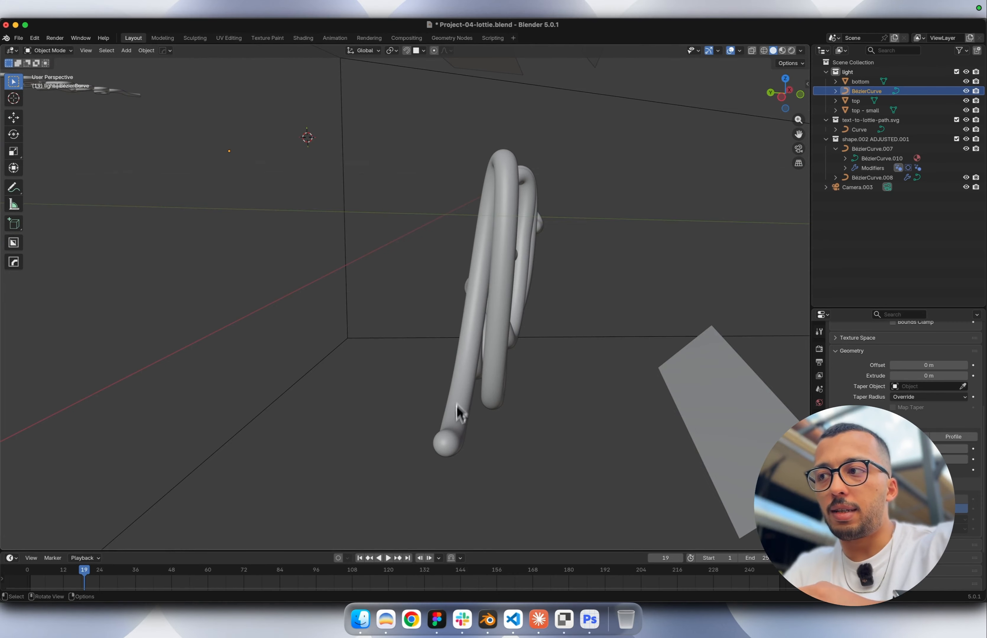
pyautogui.hscroll(8, 502, 320)
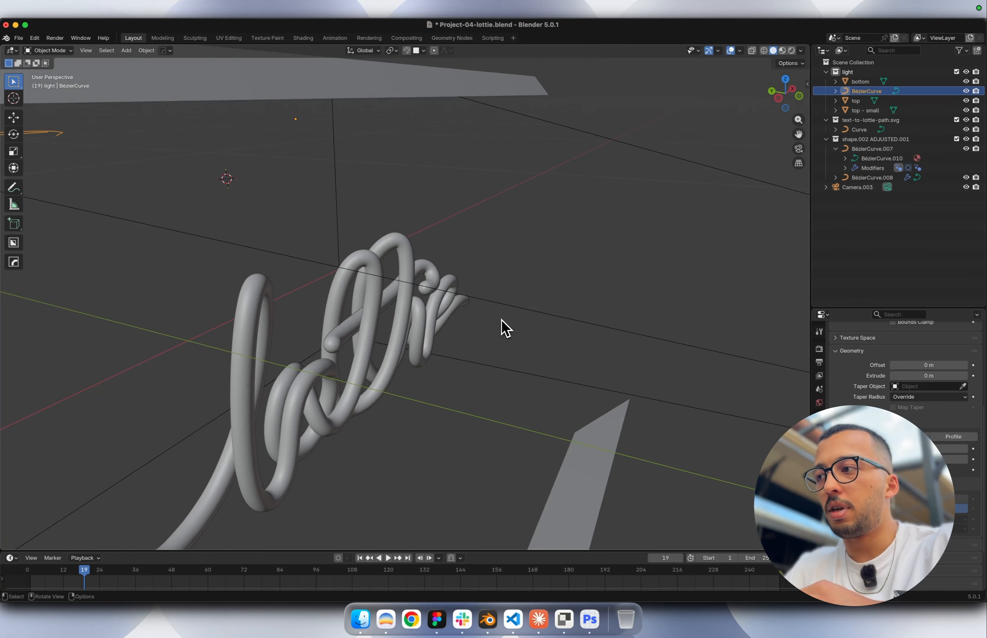
pyautogui.hscroll(-6, 502, 321)
pyautogui.hscroll(6, 501, 319)
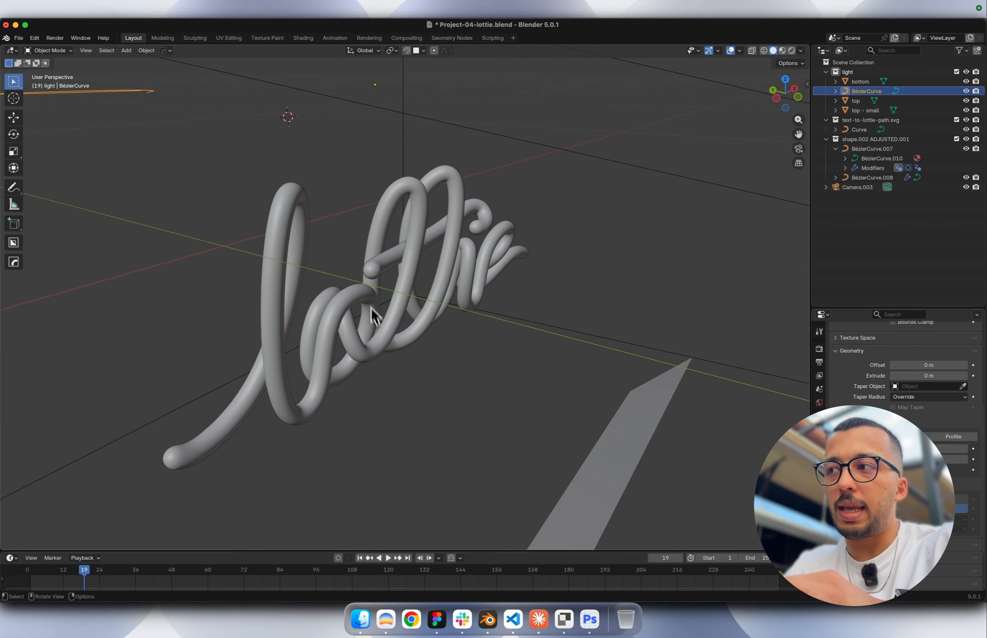
pyautogui.hscroll(6, 412, 253)
pyautogui.hscroll(-8, 412, 257)
pyautogui.hscroll(5, 412, 258)
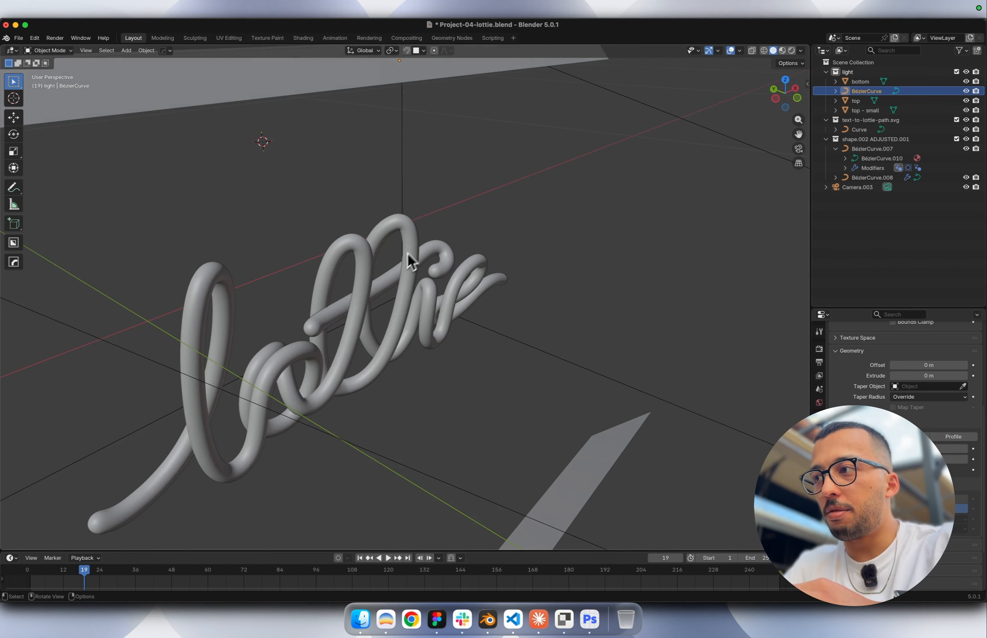
# Select the crossbar stroke of the "tt" and inspect it together with the "ie" end of the 3D lettering.
pyautogui.click(385, 281)
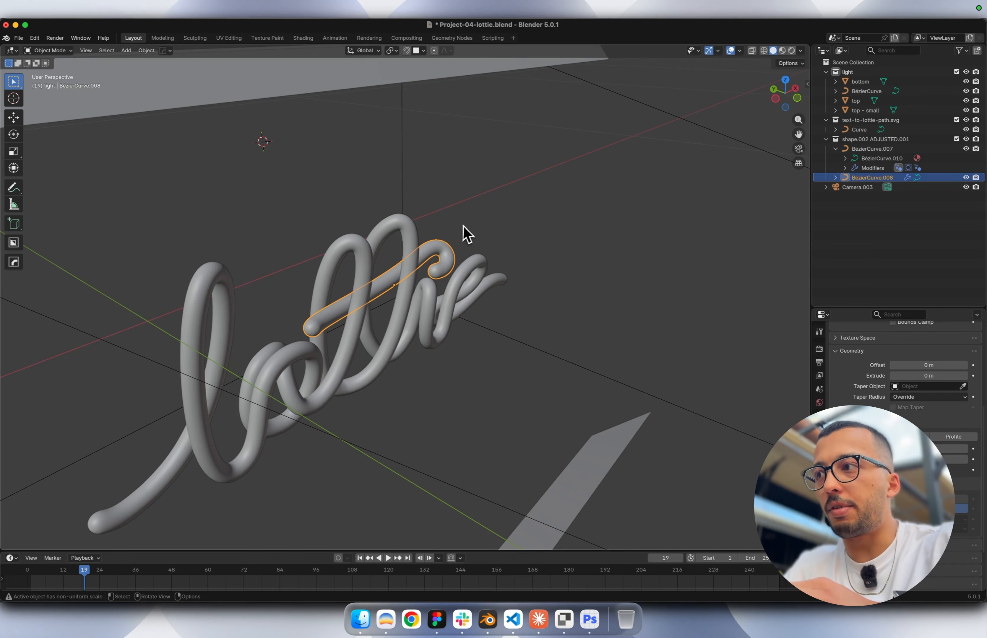
pyautogui.scroll(5, 463, 228)
pyautogui.scroll(-8, 463, 227)
pyautogui.keyDown('ctrl'); pyautogui.scroll(6, 425, 238); pyautogui.keyUp('ctrl')
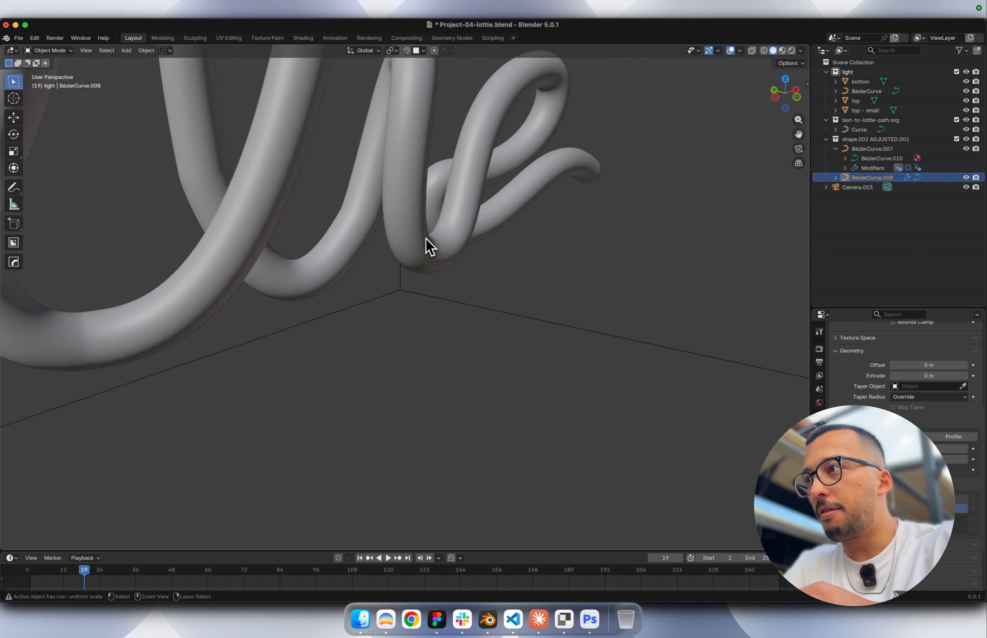
pyautogui.keyDown('ctrl'); pyautogui.scroll(-2, 425, 238); pyautogui.keyUp('ctrl')
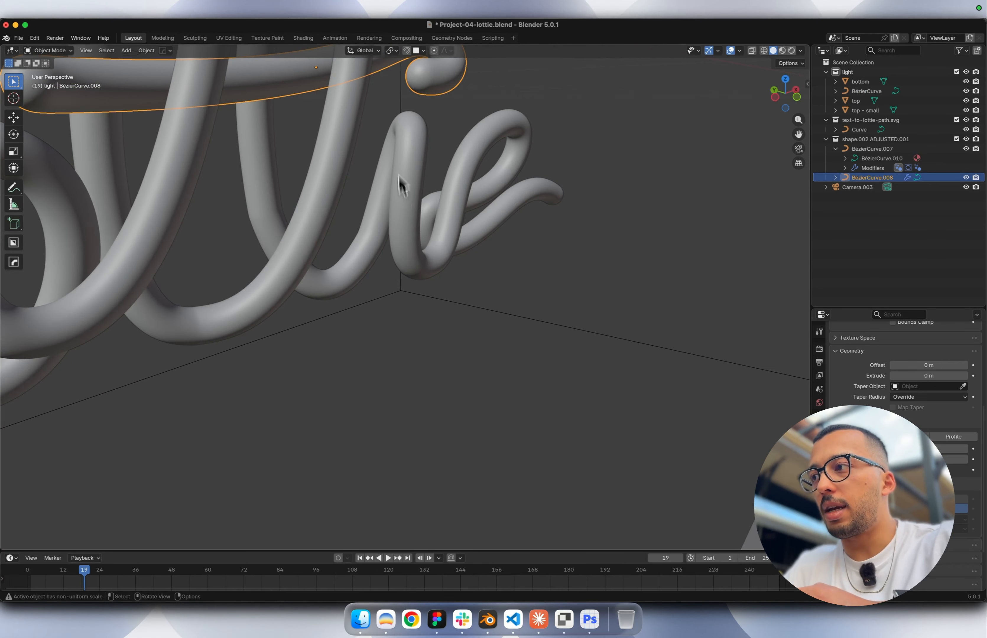
pyautogui.scroll(6, 494, 186)
pyautogui.scroll(-6, 493, 186)
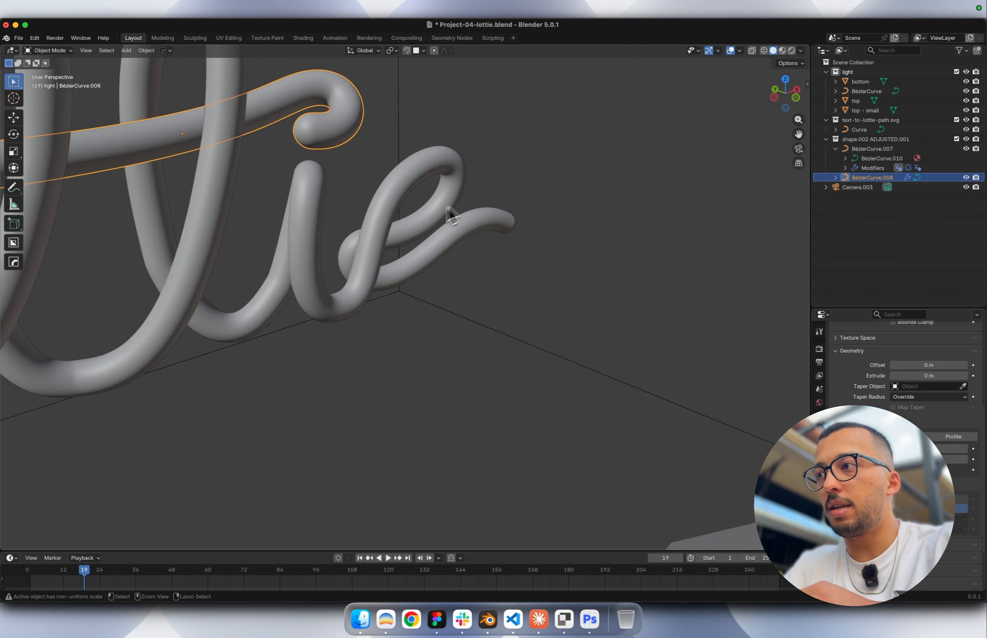
pyautogui.keyDown('ctrl'); pyautogui.scroll(-10, 422, 220); pyautogui.keyUp('ctrl')
pyautogui.scroll(10, 421, 219)
pyautogui.keyDown('ctrl'); pyautogui.scroll(-8, 423, 227); pyautogui.keyUp('ctrl')
pyautogui.keyDown('ctrl'); pyautogui.scroll(3, 423, 227); pyautogui.keyUp('ctrl')
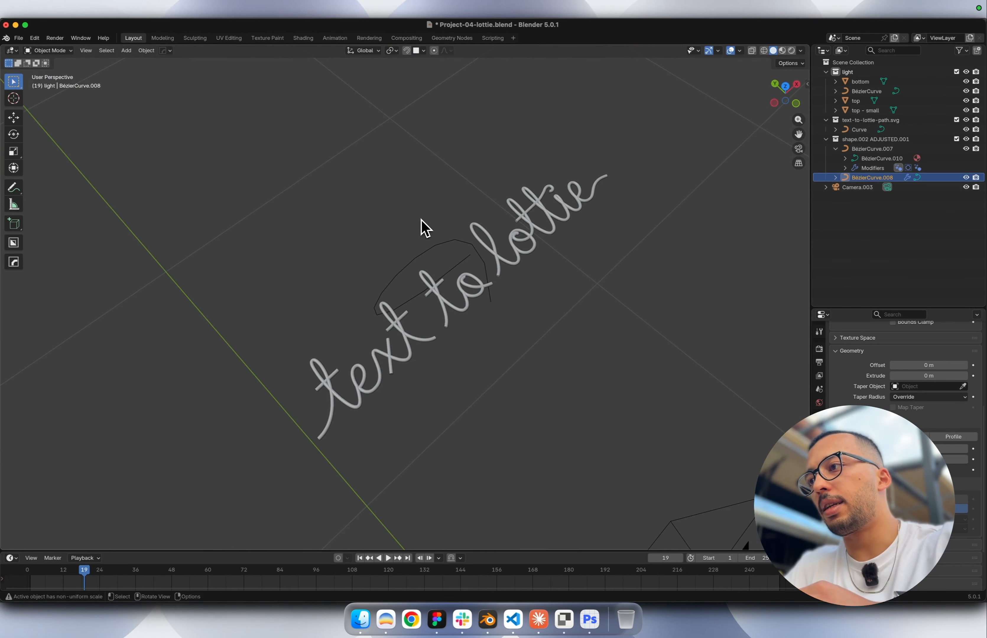
# Compare the flat "text to lottie" lettering in top view with the depth of the adjusted 3D "lottie" lettering.
pyautogui.press('7')
pyautogui.keyDown('ctrl'); pyautogui.scroll(4, 403, 238); pyautogui.keyUp('ctrl')
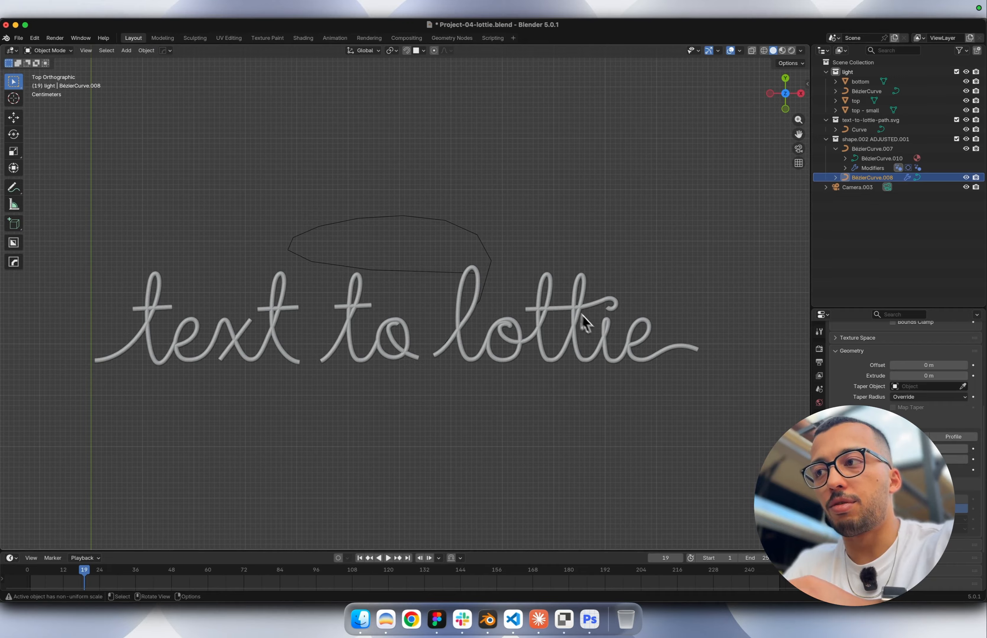
pyautogui.scroll(-5, 650, 355)
pyautogui.keyDown('ctrl'); pyautogui.scroll(-6, 653, 358); pyautogui.keyUp('ctrl')
pyautogui.keyDown('shift'); pyautogui.scroll(-5, 654, 357); pyautogui.keyUp('shift')
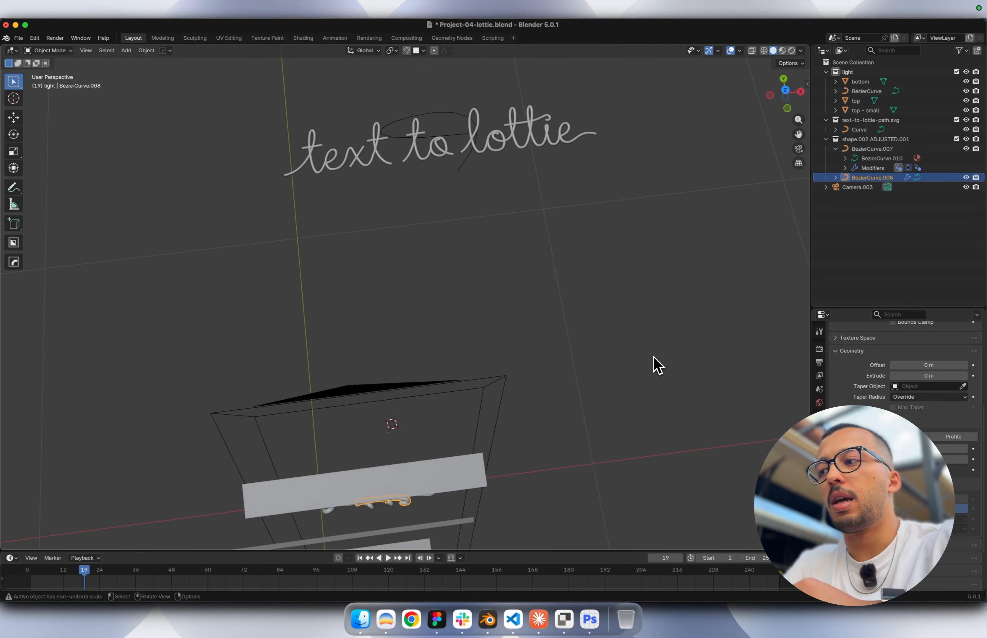
pyautogui.scroll(-10, 654, 357)
pyautogui.keyDown('ctrl'); pyautogui.scroll(8, 654, 357); pyautogui.keyUp('ctrl')
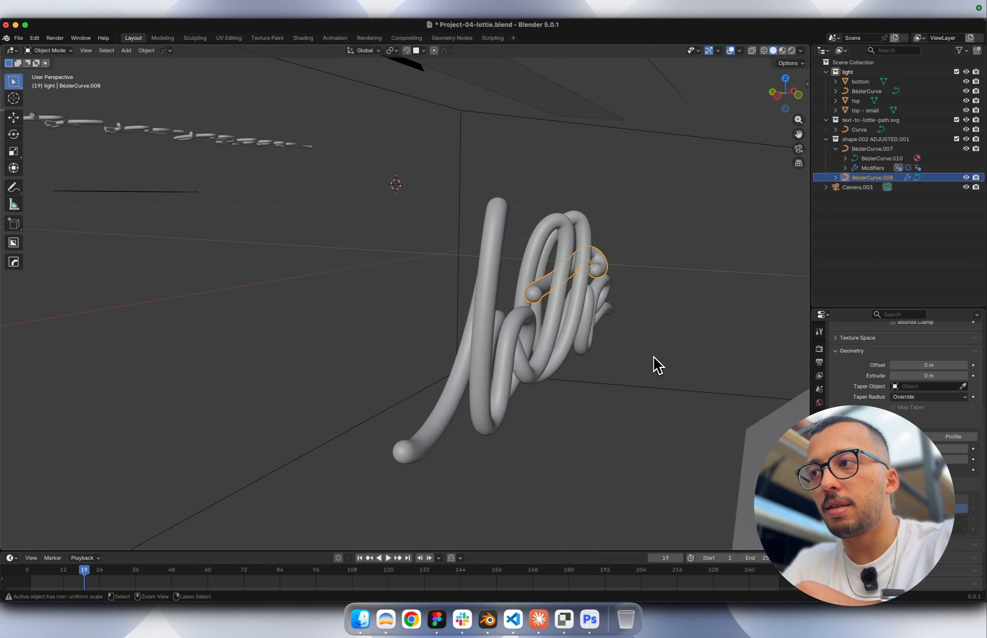
# Try moving the start point of the 3D "lottie" curve along global Y in Edit Mode, and undo the move.
pyautogui.keyDown('shift'); pyautogui.hscroll(-4, 654, 357); pyautogui.keyUp('shift')
pyautogui.hscroll(8, 654, 357)
pyautogui.hscroll(-8, 654, 357)
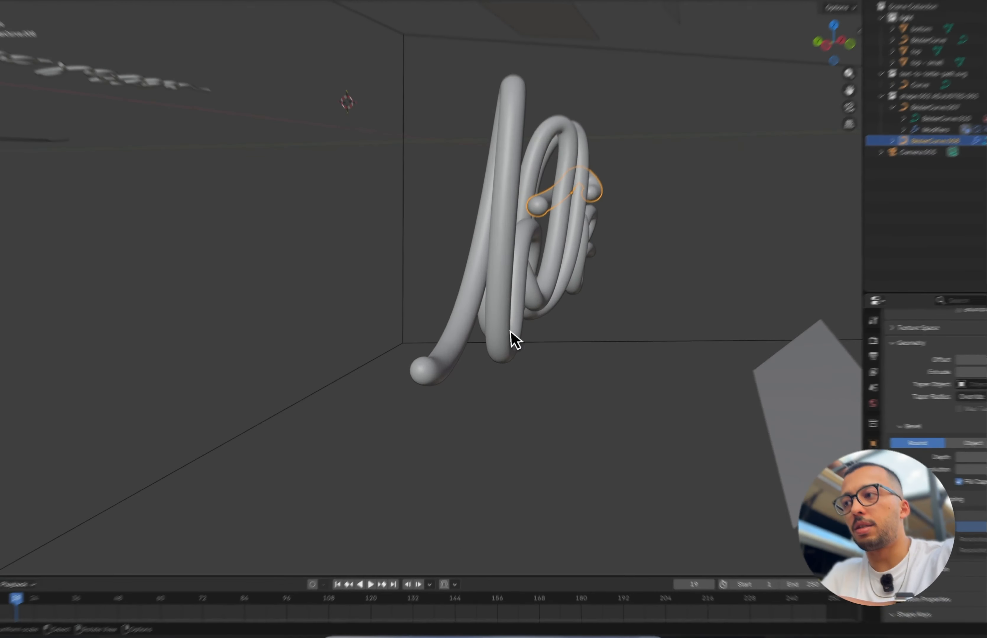
pyautogui.press('Tab')
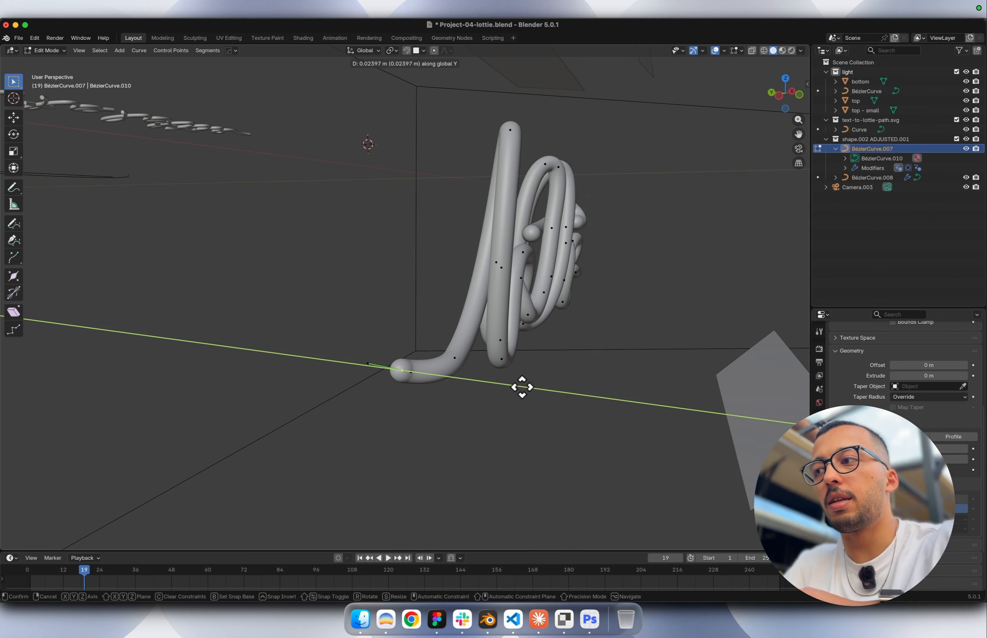
pyautogui.click(540, 390)
pyautogui.press('super+z')
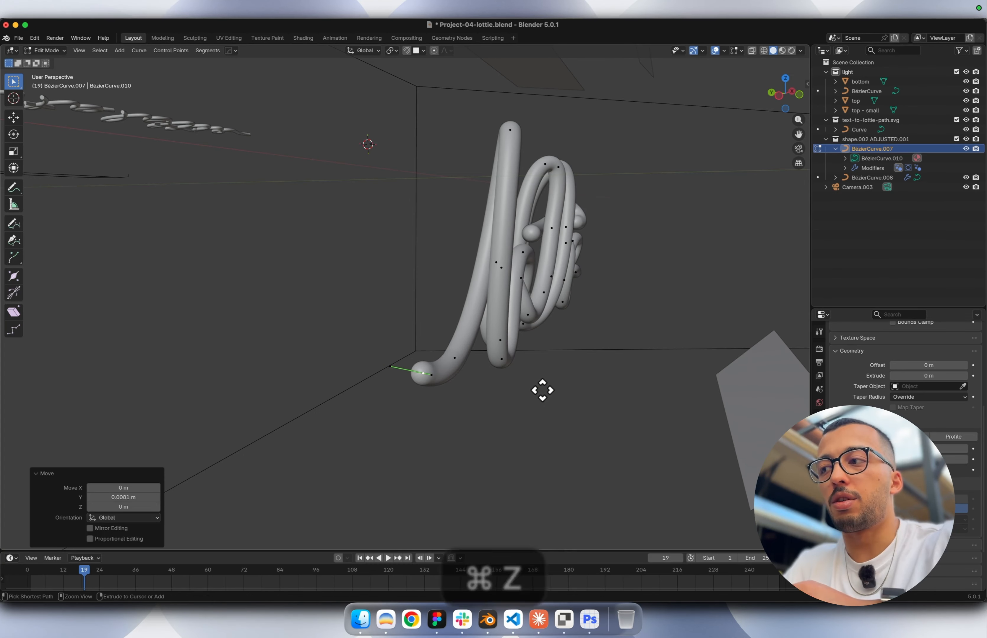
pyautogui.press('Tab')
# Look over the selected "lottie" lettering from the front and side, and open its Glass.base material settings.
pyautogui.hscroll(10, 543, 391)
pyautogui.keyDown('shift'); pyautogui.hscroll(-5, 543, 391); pyautogui.keyUp('shift')
pyautogui.hscroll(10, 543, 391)
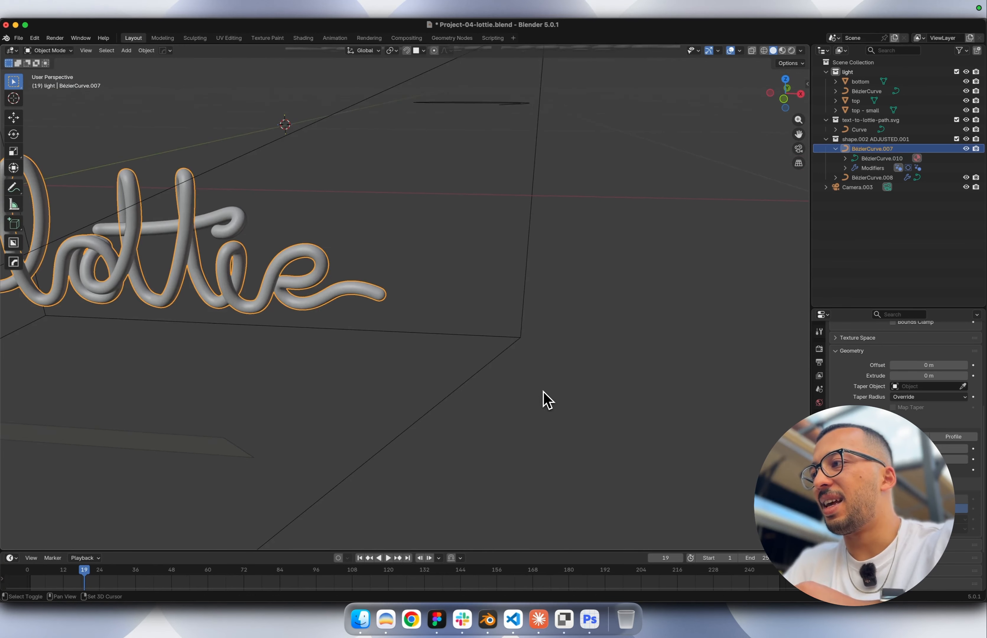
pyautogui.hscroll(-10, 543, 391)
pyautogui.scroll(-3, 543, 391)
pyautogui.hscroll(10, 547, 400)
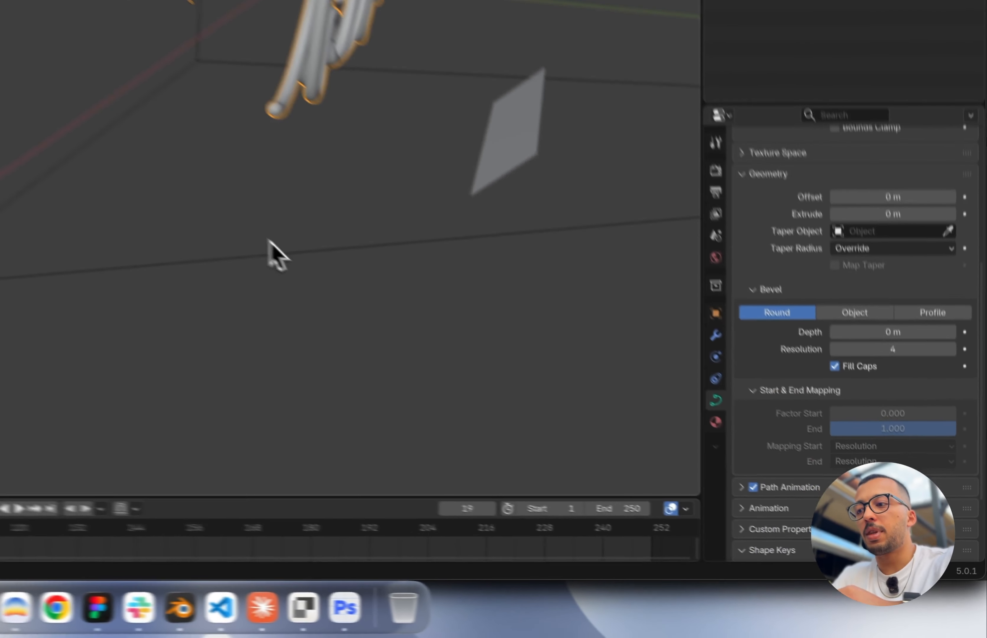
pyautogui.click(716, 423)
pyautogui.scroll(10, 814, 289)
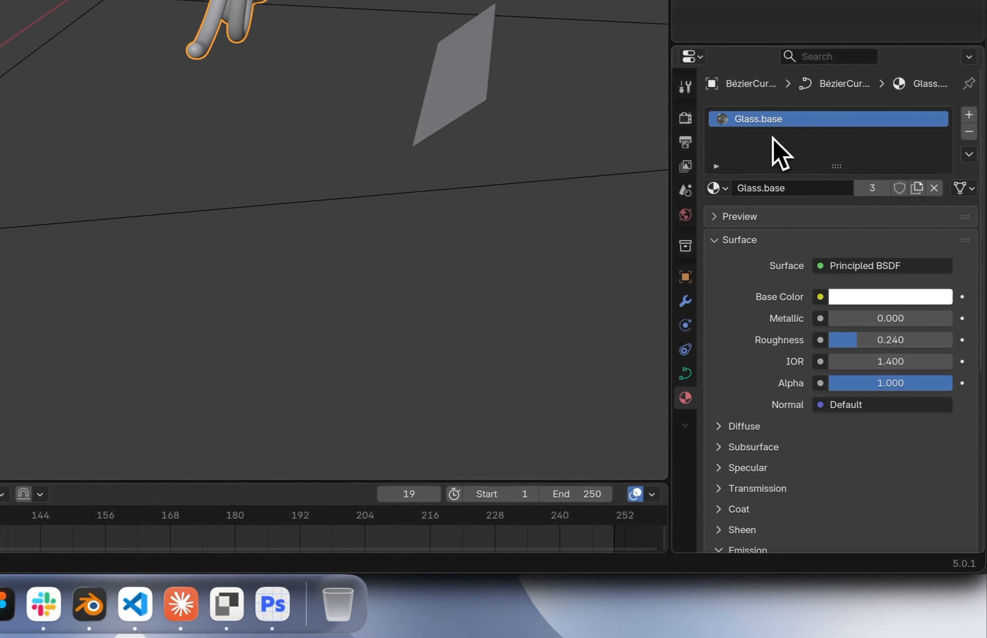
# Review the Principled BSDF values of the Glass.base material, including its Roughness, Transmission weight and Emission settings.
pyautogui.hscroll(5, 555, 56)
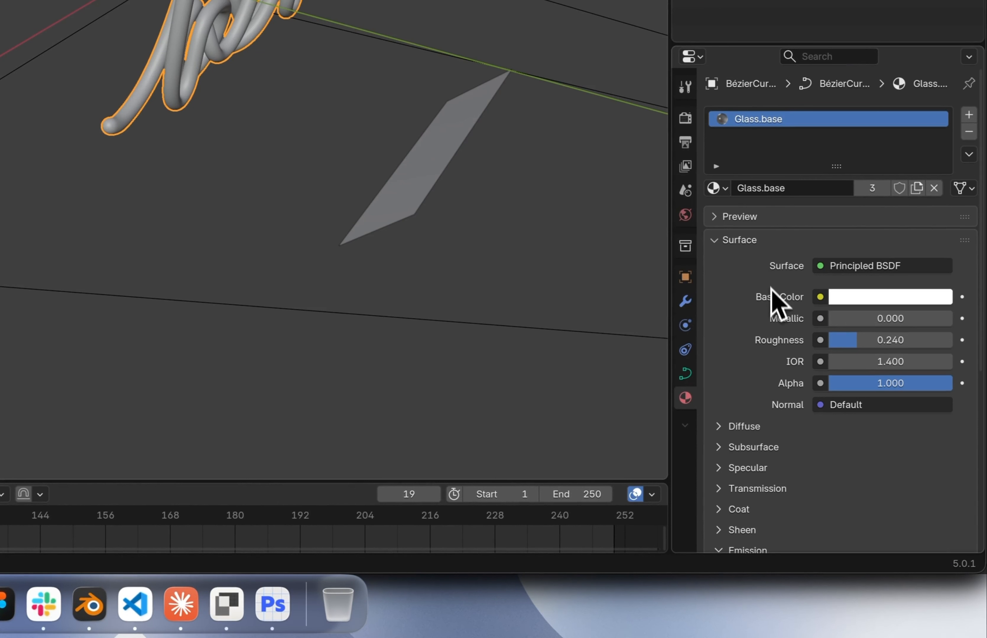
pyautogui.scroll(-2, 772, 289)
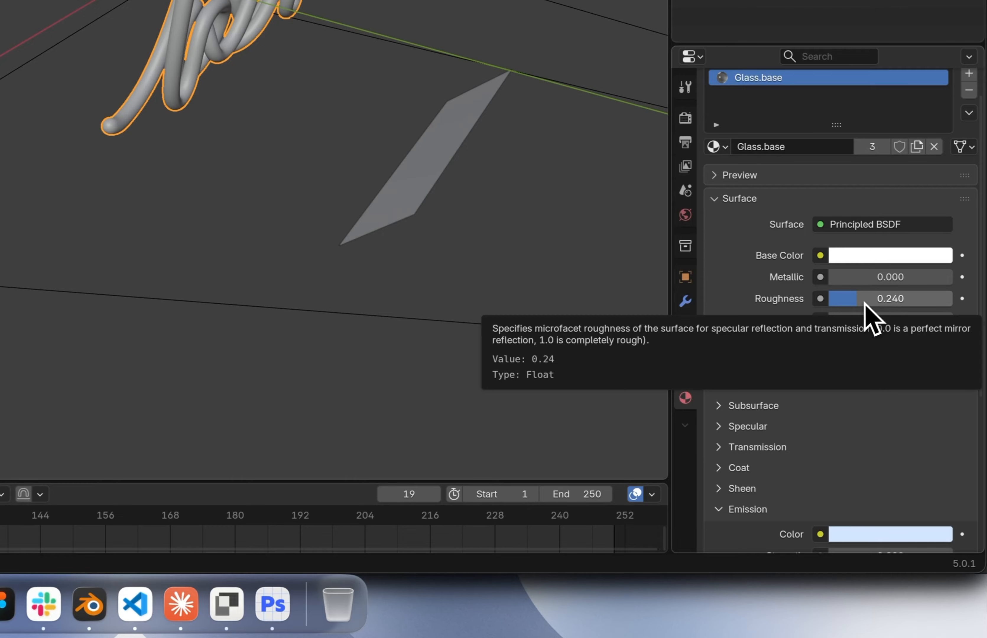
pyautogui.scroll(-6, 865, 398)
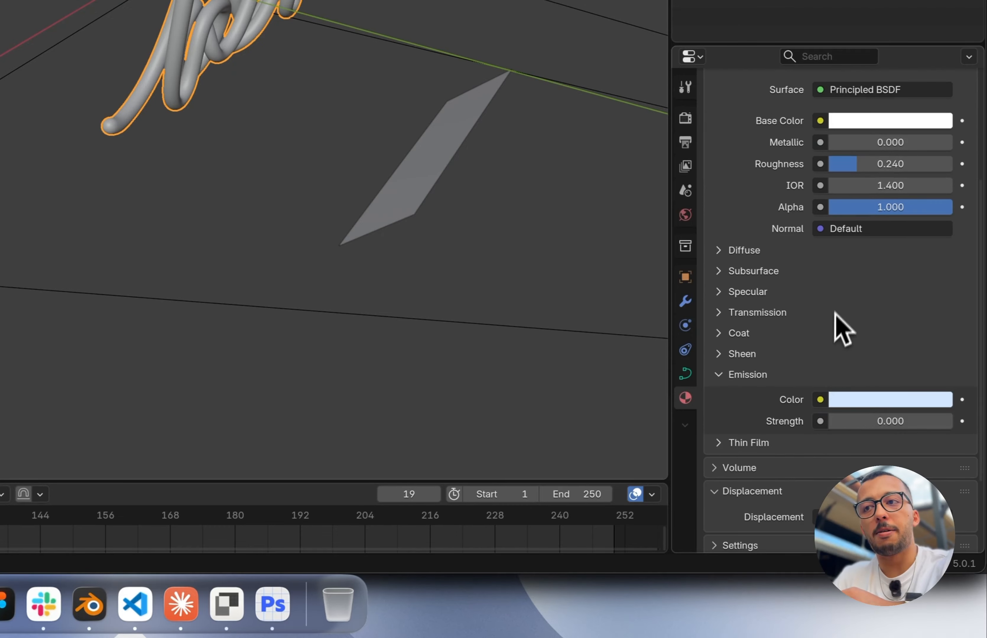
pyautogui.scroll(1, 844, 329)
pyautogui.click(774, 336)
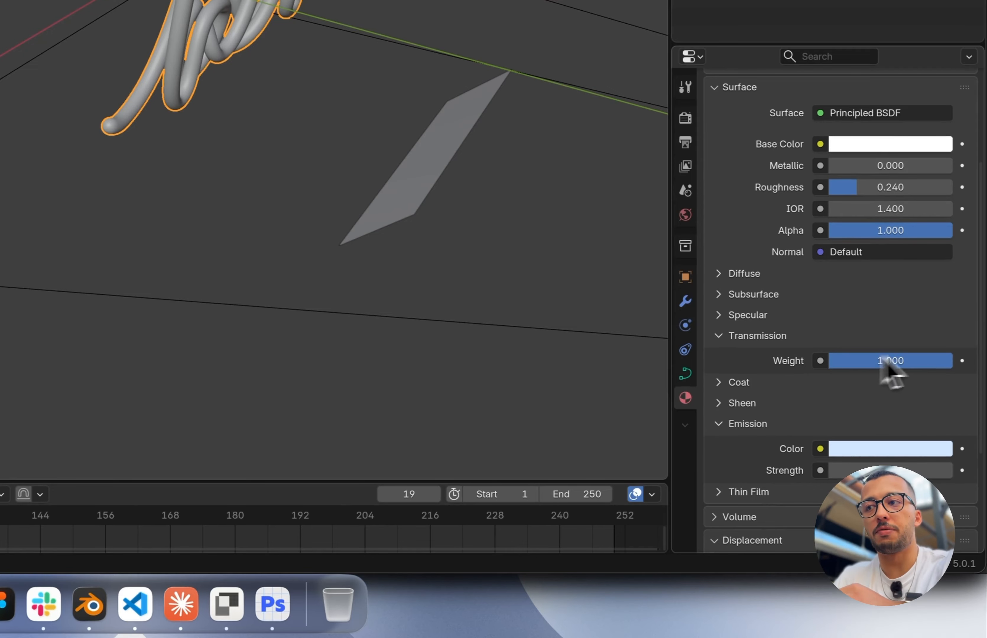
pyautogui.scroll(-4, 864, 438)
pyautogui.scroll(2, 793, 434)
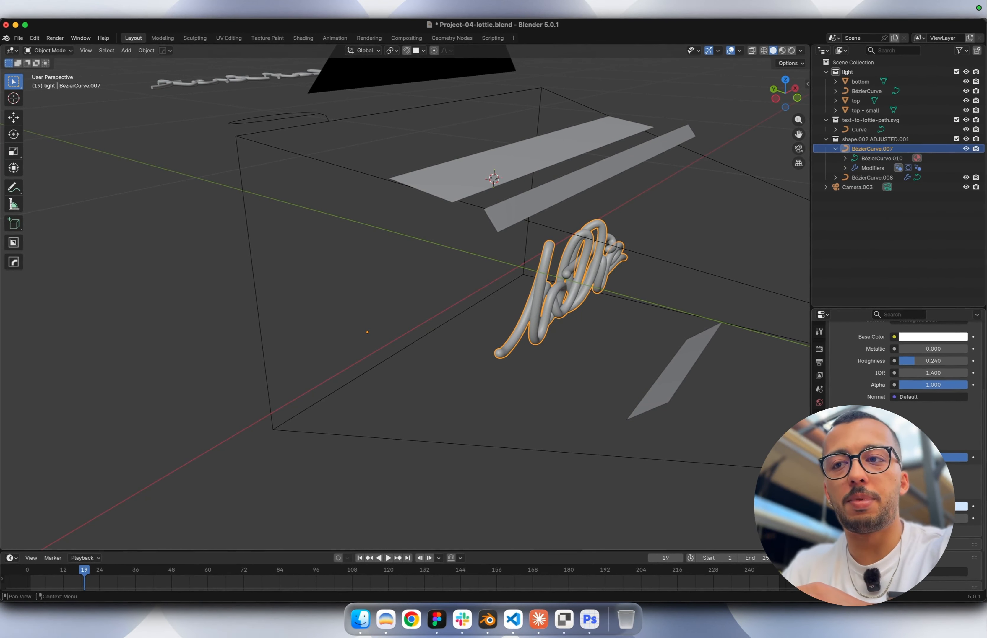
# Preview the glass "lottie" lettering close up in Rendered viewport shading.
pyautogui.scroll(5, 900, 373)
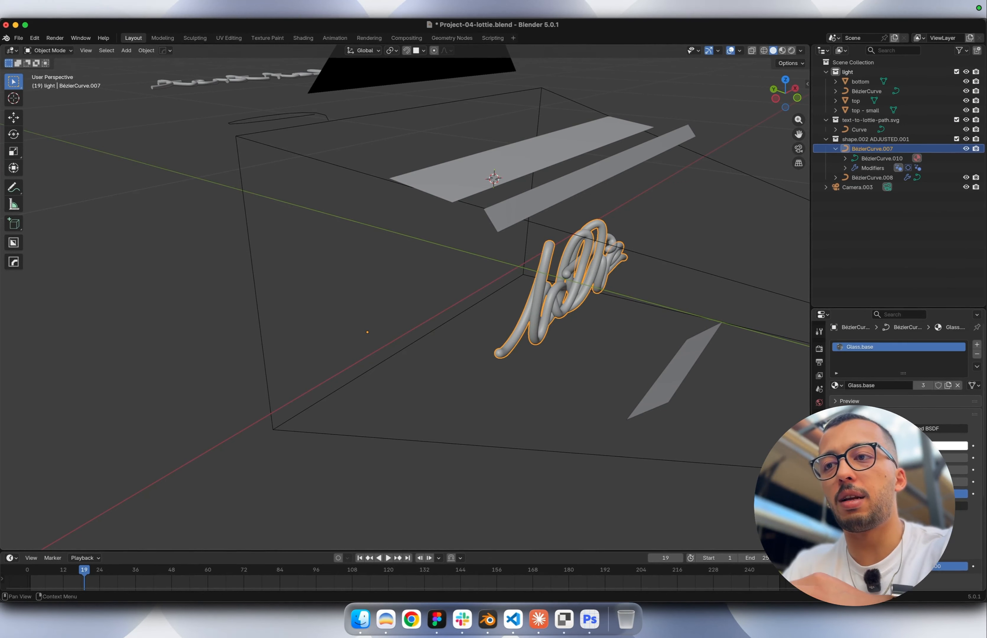
pyautogui.hscroll(5, 668, 352)
pyautogui.hscroll(-3, 668, 352)
pyautogui.scroll(5, 668, 352)
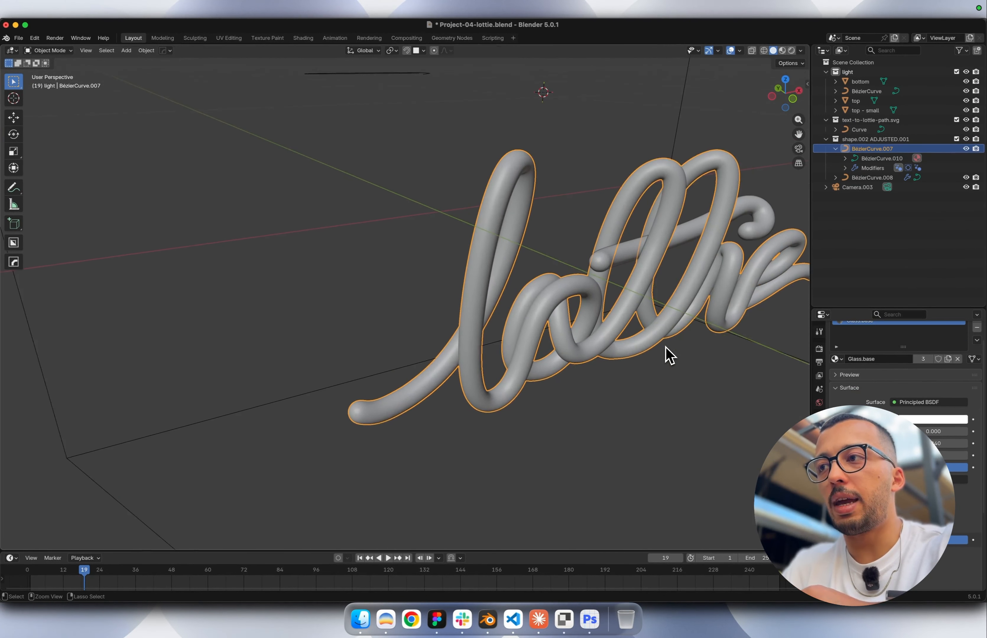
pyautogui.click(791, 51)
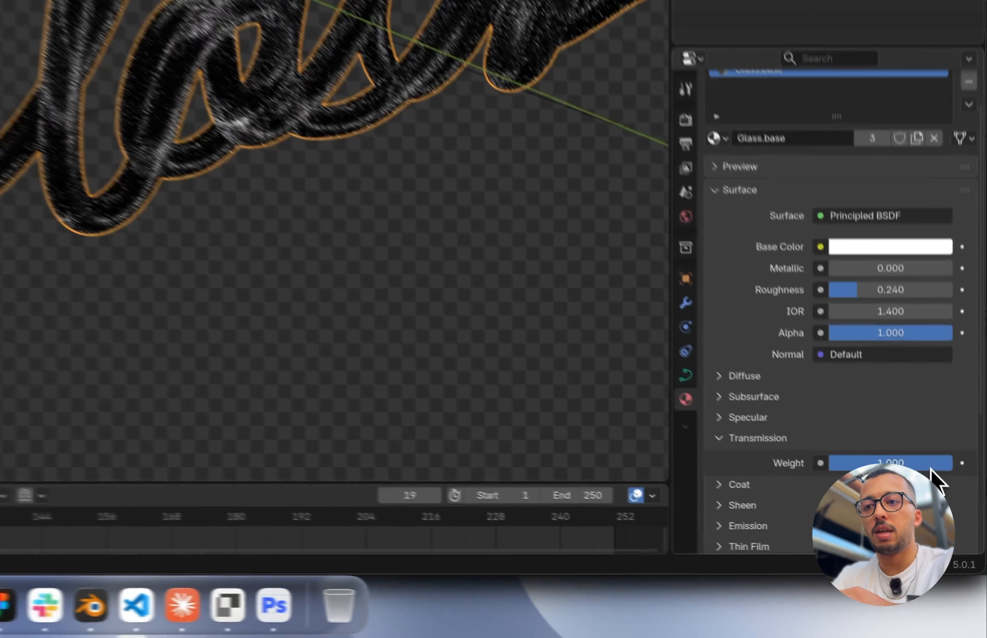
# Try a lower Transmission weight on the Glass.base material and return it to 1.000.
pyautogui.moveTo(960, 541); pyautogui.dragTo(868, 549)
pyautogui.moveTo(754, 464); pyautogui.dragTo(975, 466)
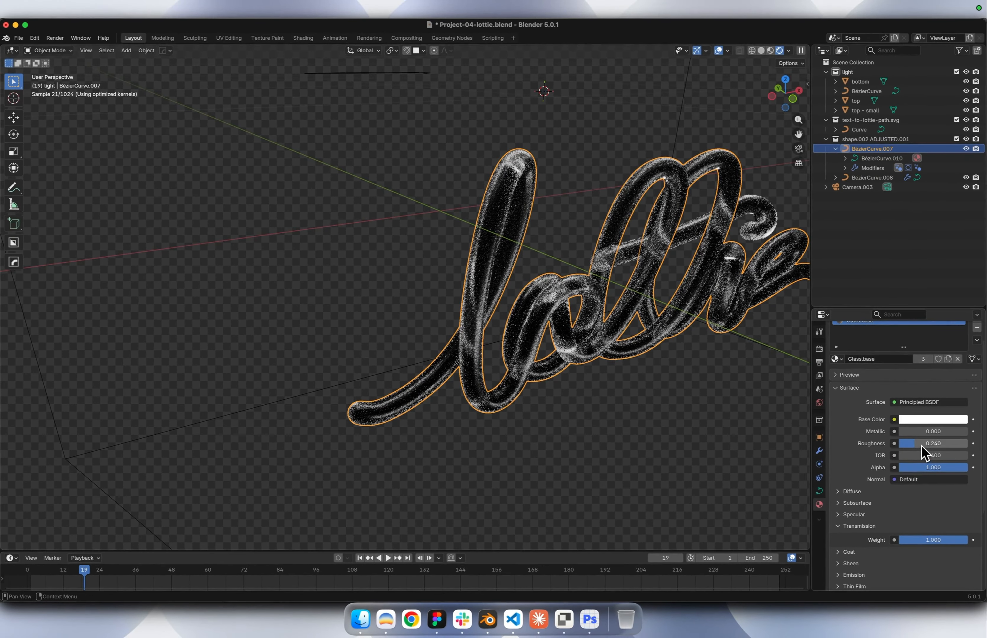
# Test the Glass.base material's Roughness at 0 and at a high value, and set it back to 0.24.
pyautogui.moveTo(920, 446); pyautogui.dragTo(899, 447)
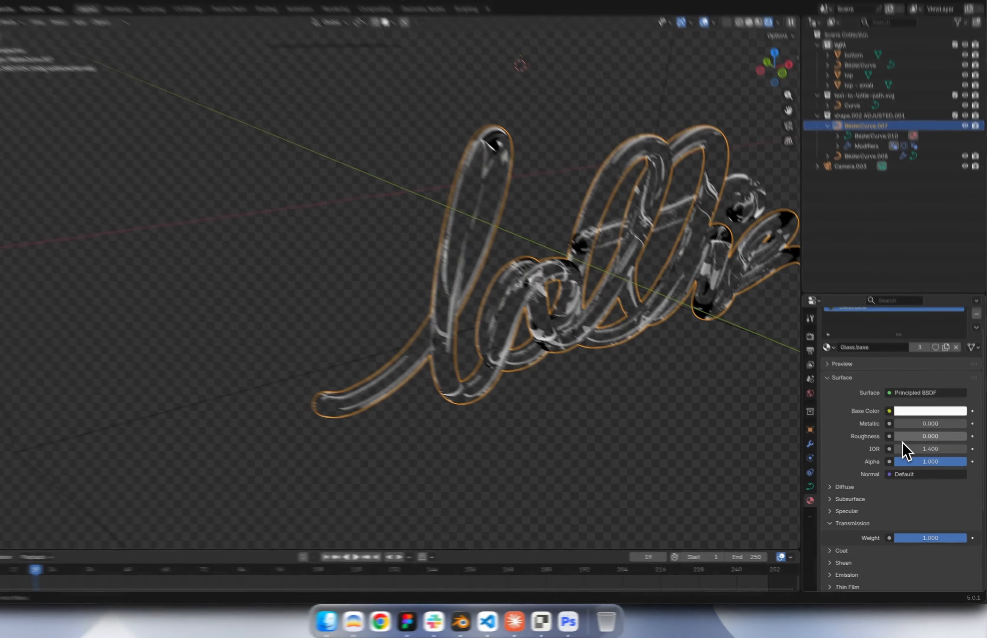
pyautogui.moveTo(904, 447); pyautogui.dragTo(950, 409)
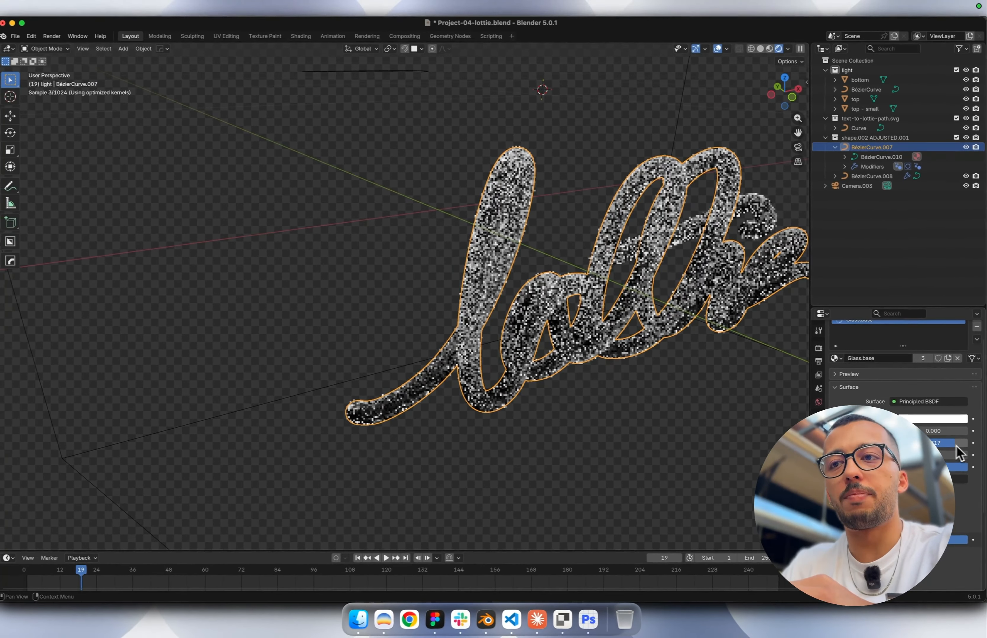
pyautogui.doubleClick(956, 444)
pyautogui.press('BackSpace')
pyautogui.write('0.24')
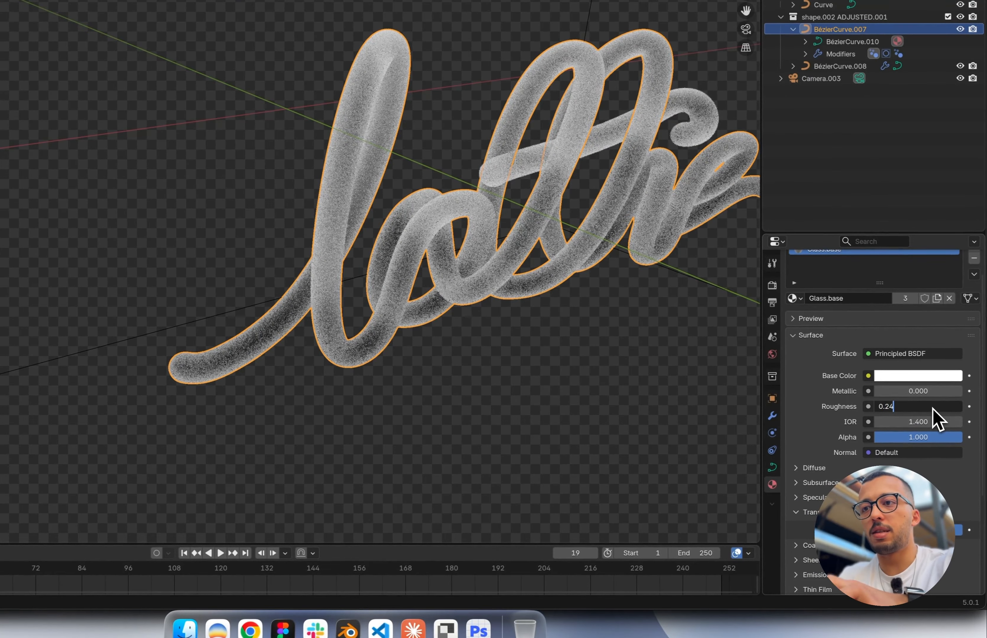
pyautogui.press('Return')
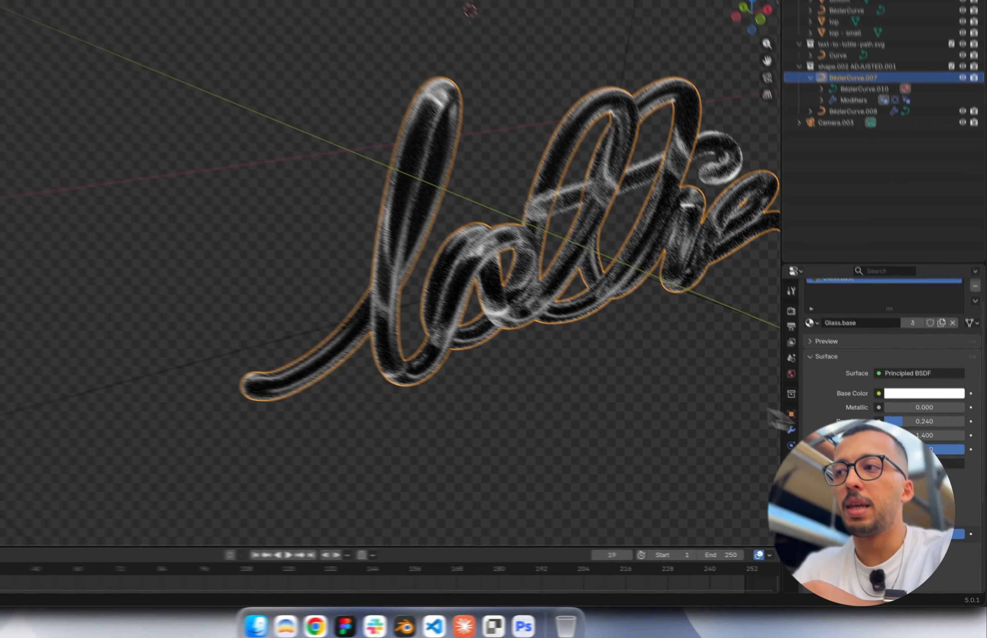
# Return the viewport to Solid shading and examine the light planes arranged around the "lottie" lettering.
pyautogui.hscroll(10, 678, 379)
pyautogui.scroll(-10, 749, 431)
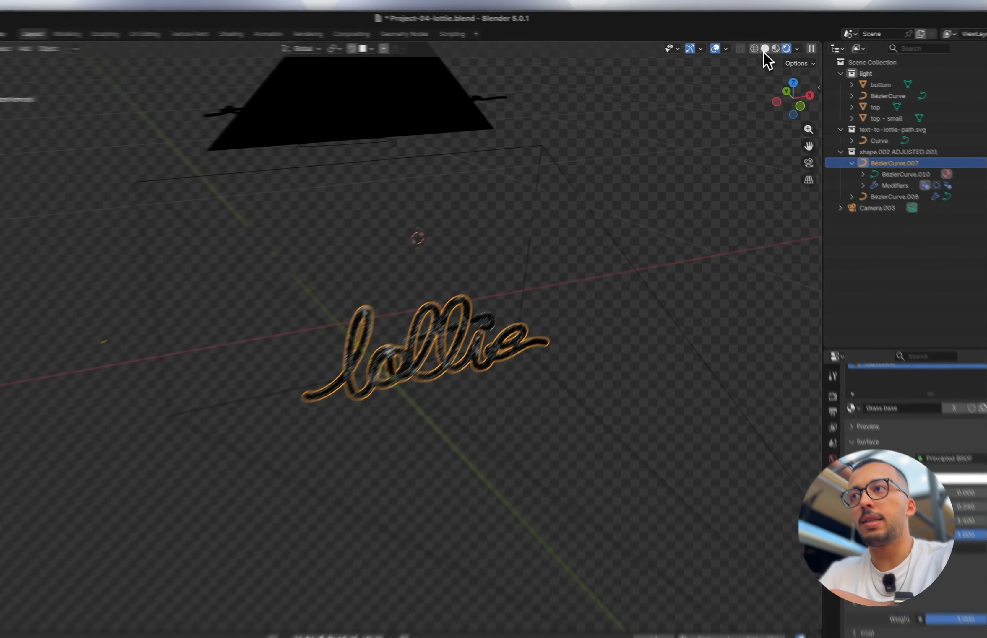
pyautogui.click(761, 51)
pyautogui.hscroll(-10, 643, 196)
pyautogui.hscroll(5, 643, 195)
pyautogui.hscroll(-10, 615, 257)
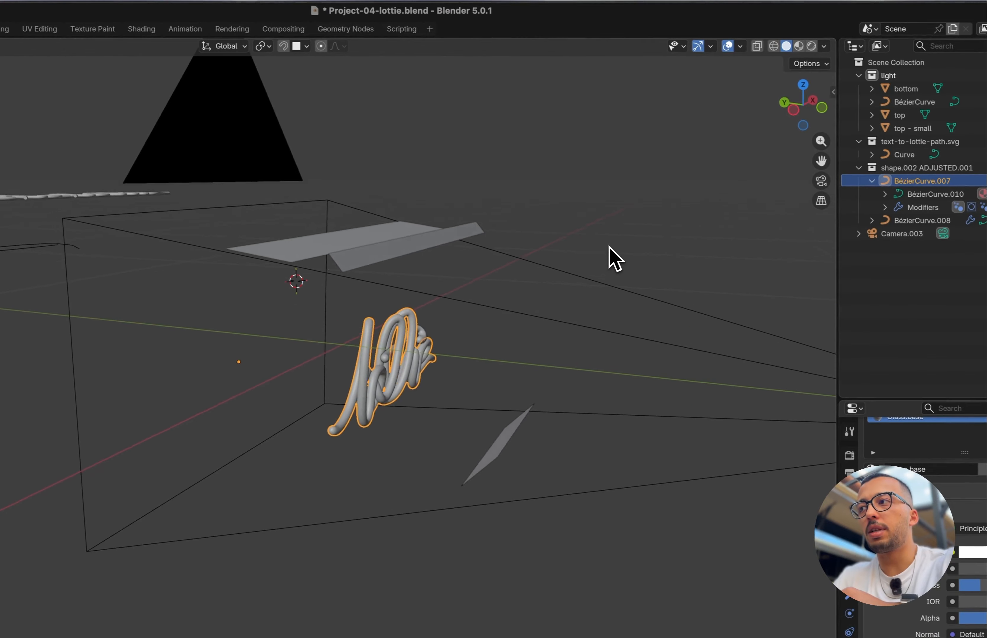
# Single out the large top plane, the small top plane and the bottom plane around the "lottie" lettering to examine their placement.
pyautogui.click(392, 221)
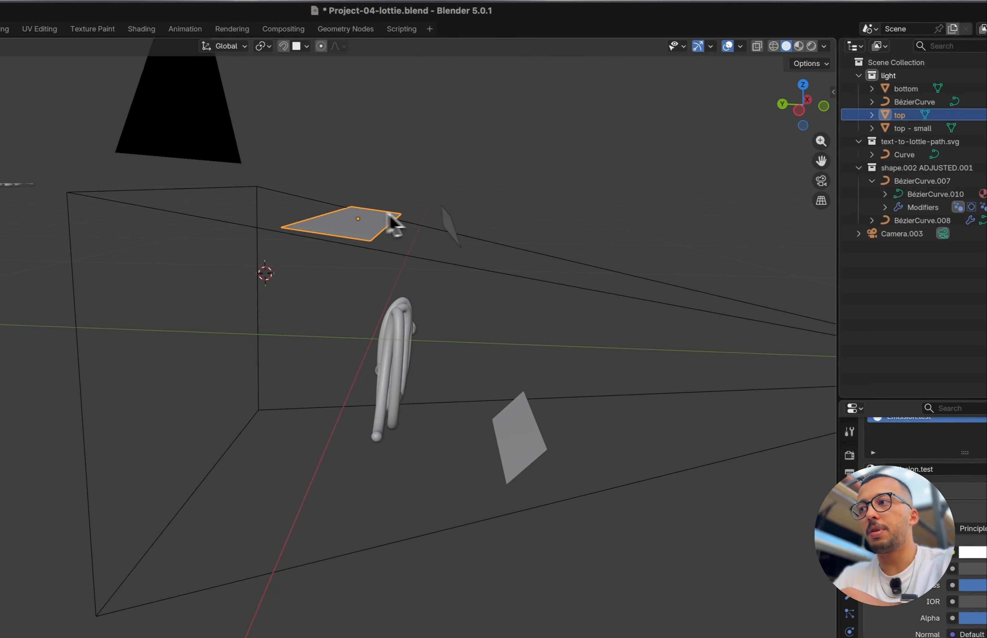
pyautogui.click(449, 228)
pyautogui.scroll(-5, 483, 232)
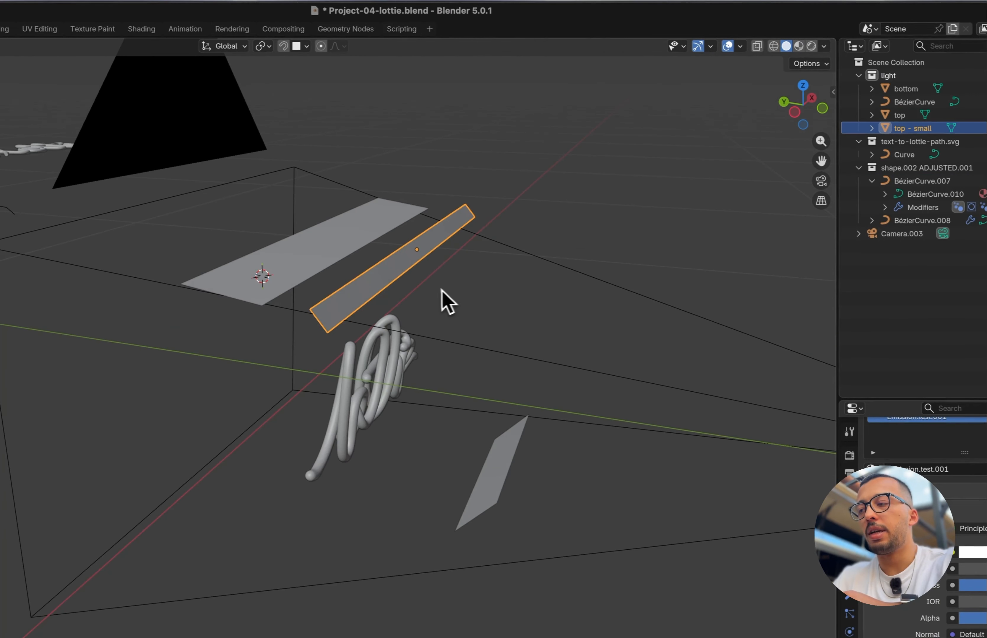
pyautogui.hscroll(8, 480, 337)
pyautogui.click(479, 432)
pyautogui.scroll(5, 479, 432)
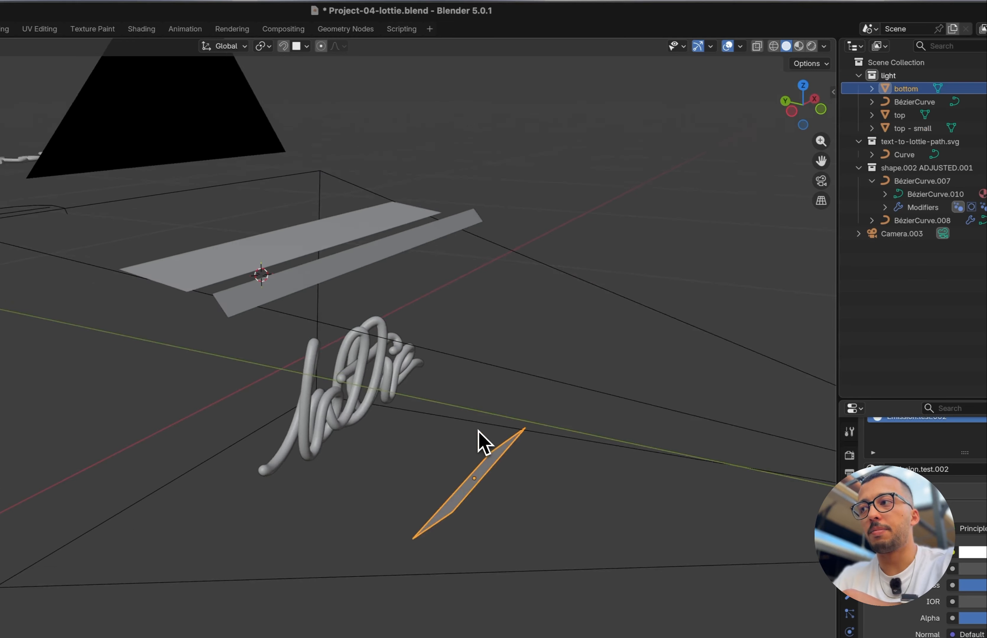
pyautogui.hscroll(5, 479, 433)
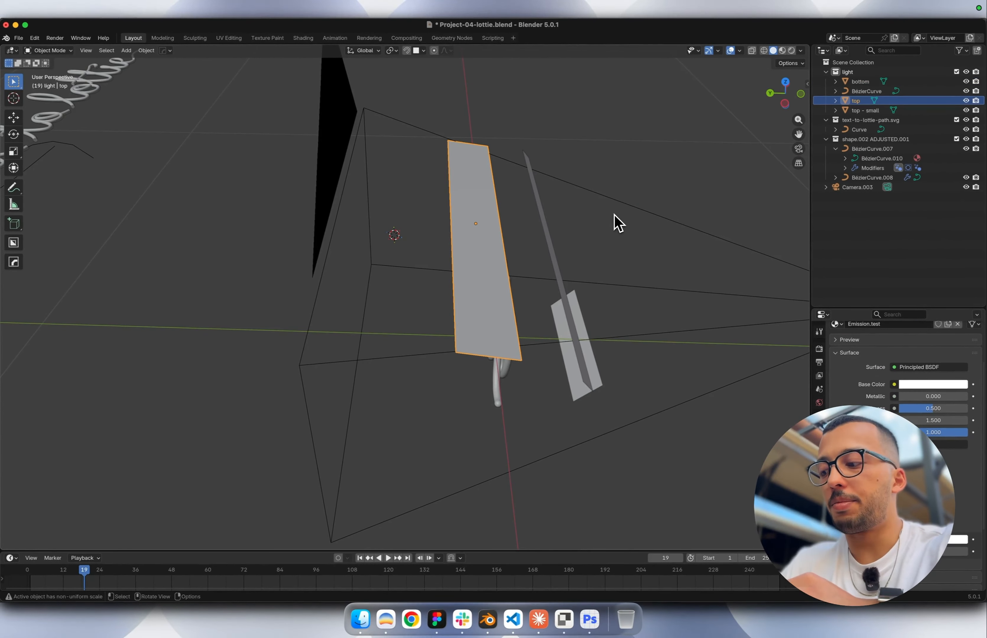
# Compare the emission strength of the materials on the small top plane and the bottom plane.
pyautogui.hotkey('shift', 'a')
pyautogui.press('Escape')
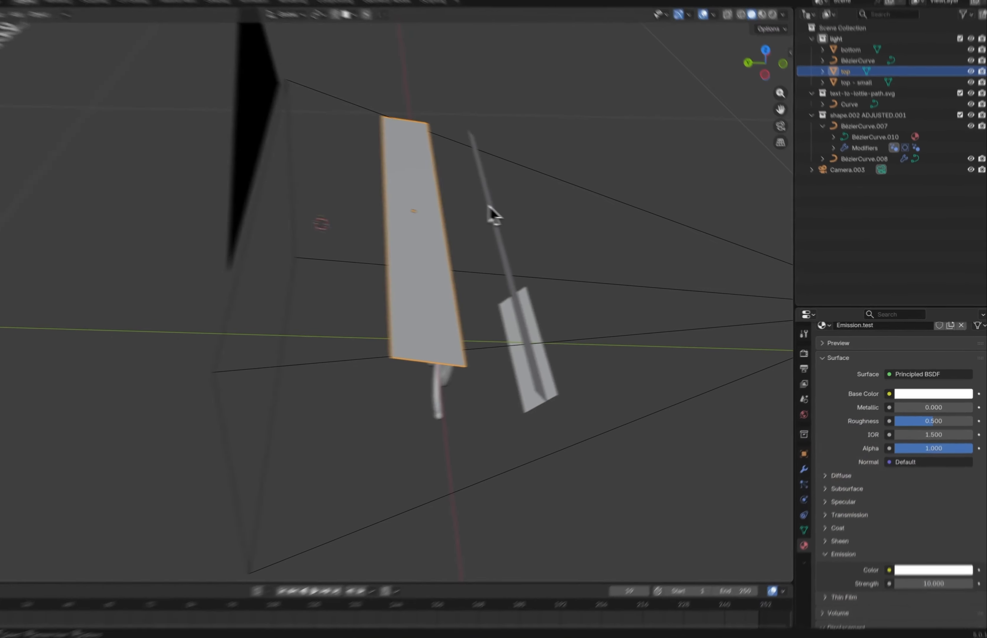
pyautogui.click(542, 220)
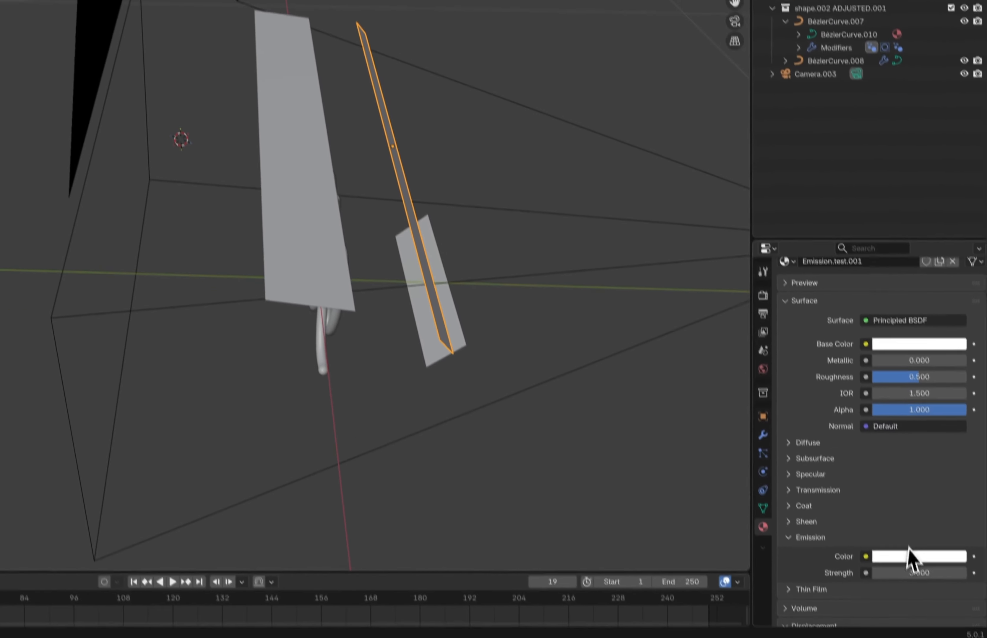
pyautogui.moveTo(740, 350); pyautogui.dragTo(675, 345, button='middle')
pyautogui.moveTo(560, 266); pyautogui.dragTo(454, 275, button='middle')
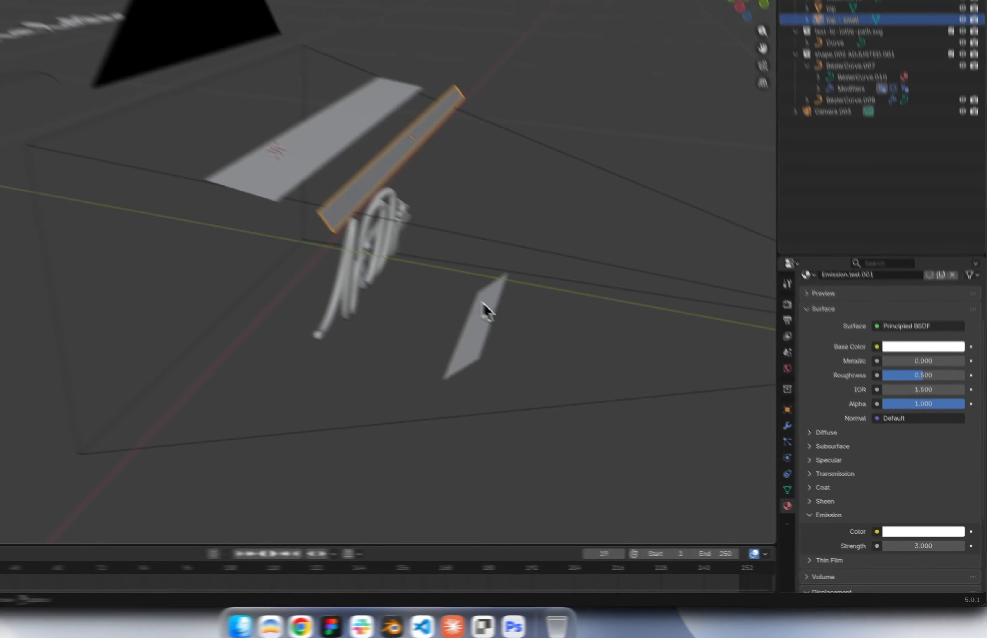
pyautogui.click(563, 358)
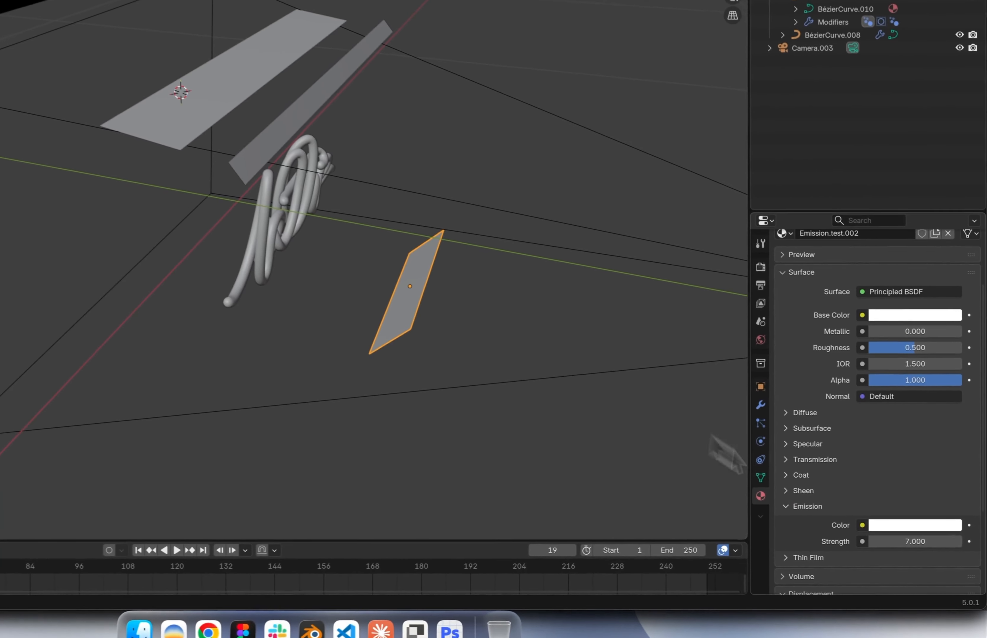
# Examine from several angles how the light planes are angled towards the "lottie" lettering.
pyautogui.hscroll(8, 547, 339)
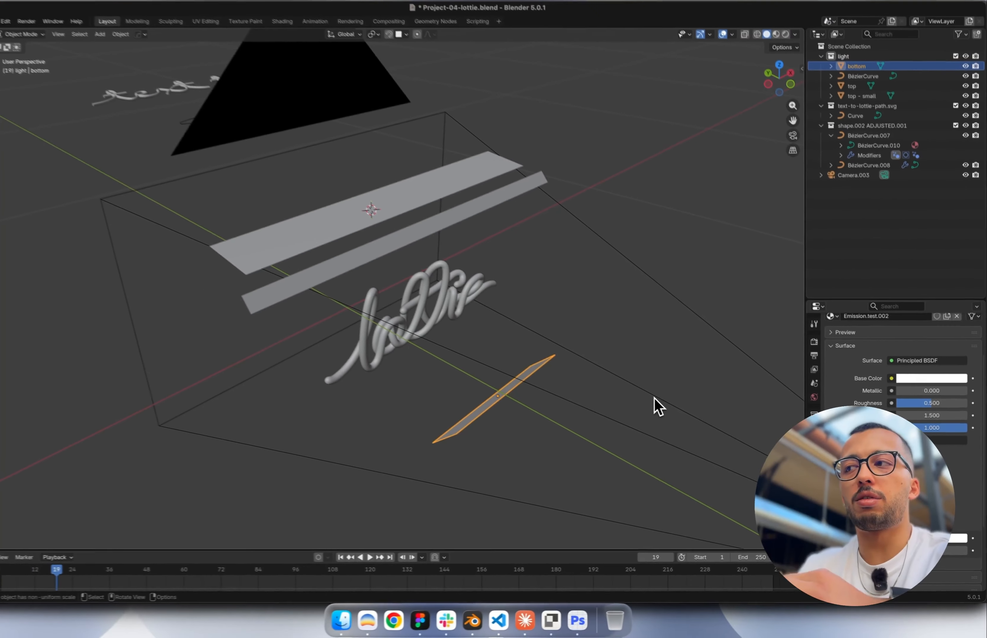
pyautogui.hscroll(10, 547, 339)
pyautogui.hscroll(15, 665, 411)
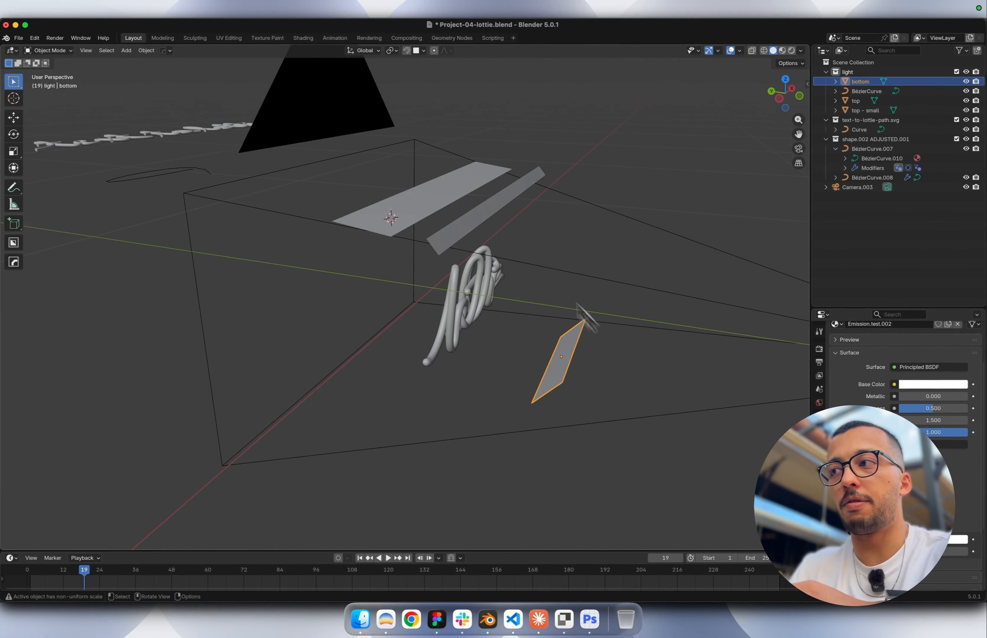
pyautogui.hscroll(5, 510, 214)
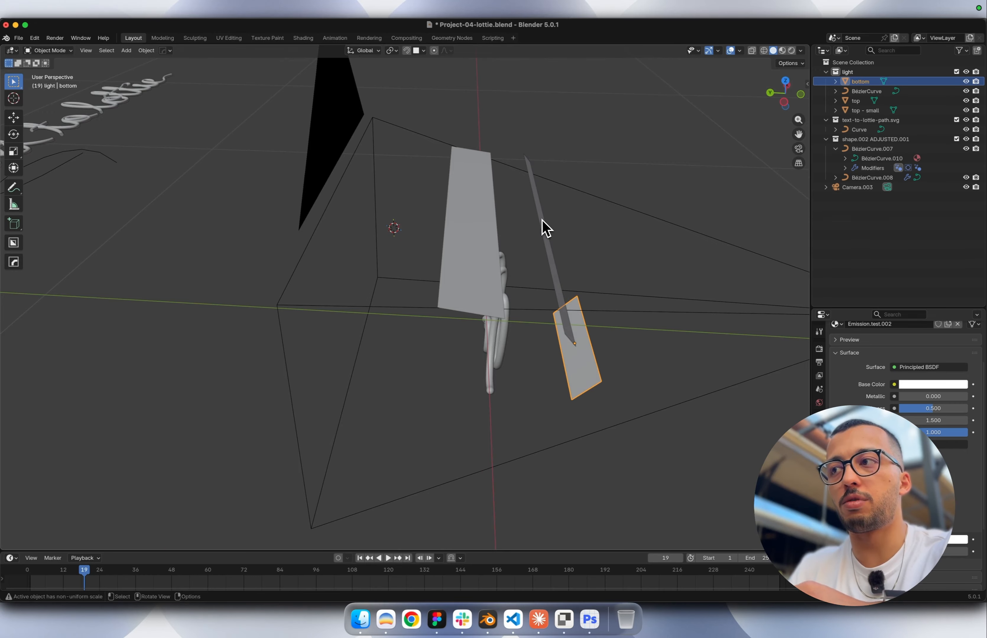
pyautogui.scroll(-8, 541, 220)
# Select Camera.003 and check its focal length and other lens settings.
pyautogui.click(494, 191)
pyautogui.hscroll(5, 543, 190)
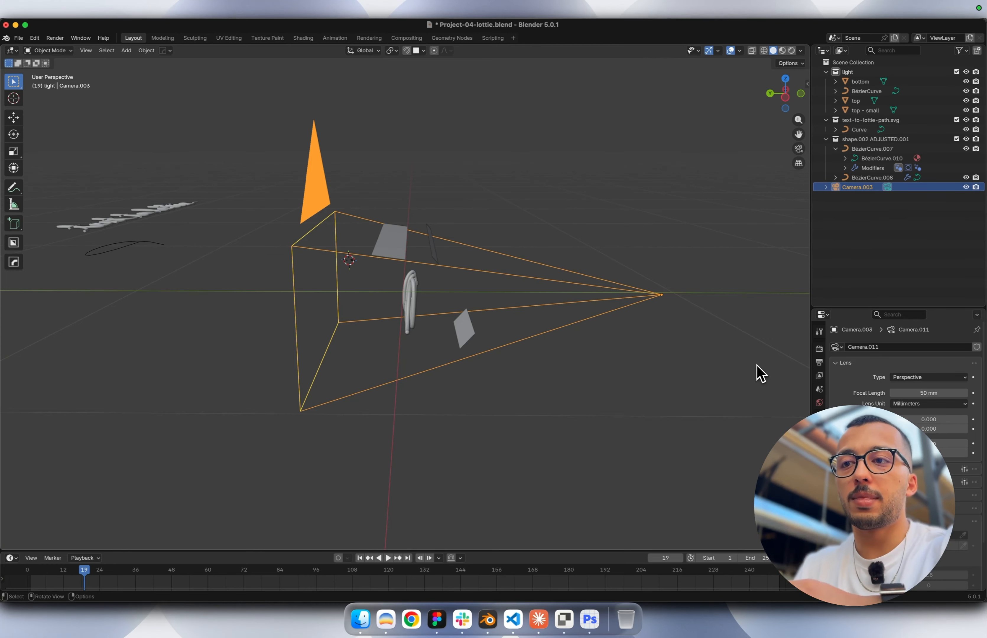
pyautogui.scroll(-3, 949, 433)
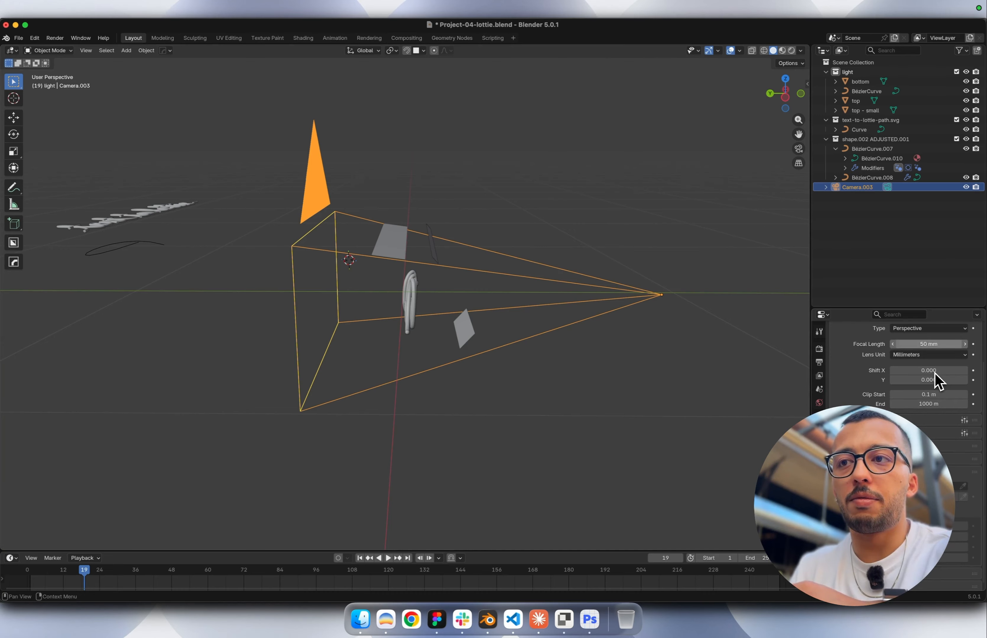
# Try adding a second camera to the scene.
pyautogui.hotkey('shift', 'a')
pyautogui.moveTo(716, 333)
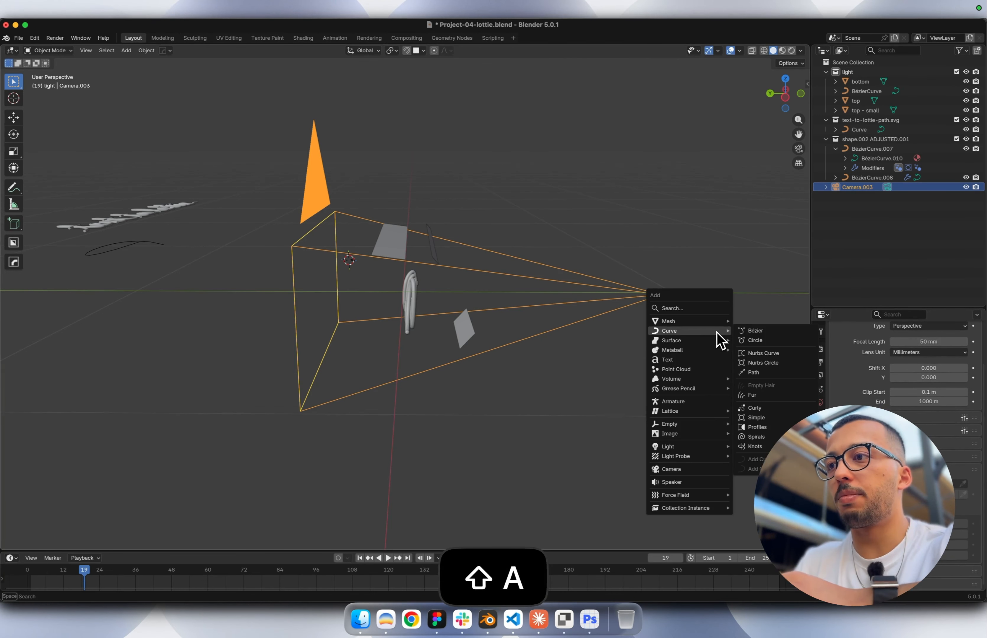
pyautogui.write('camer')
pyautogui.press('Return')
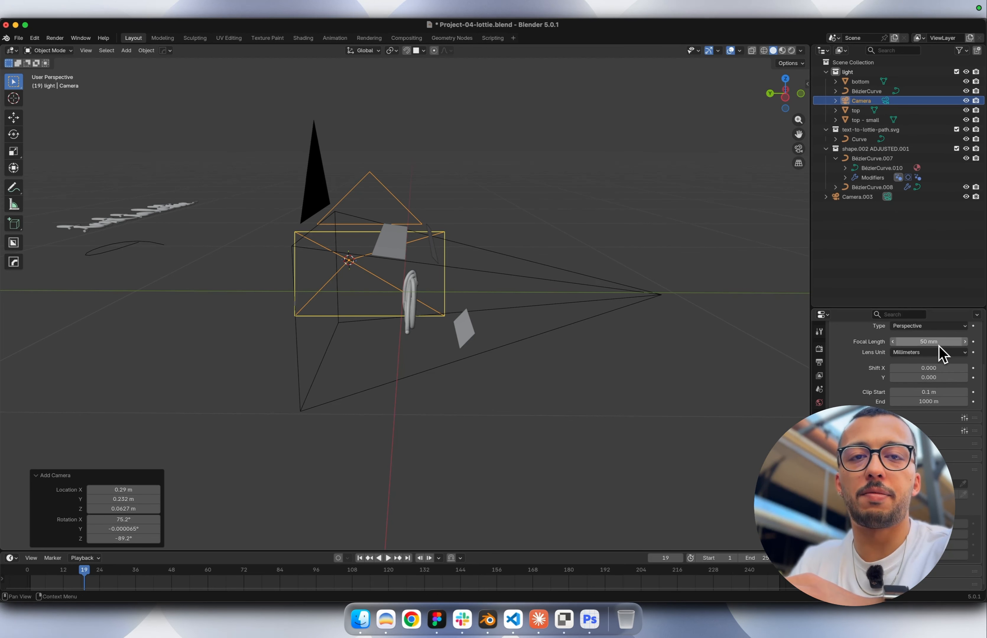
pyautogui.press('super+z')
# Show the transform values of Camera.003 and compare its placement with the framing seen through it.
pyautogui.hscroll(10, 552, 297)
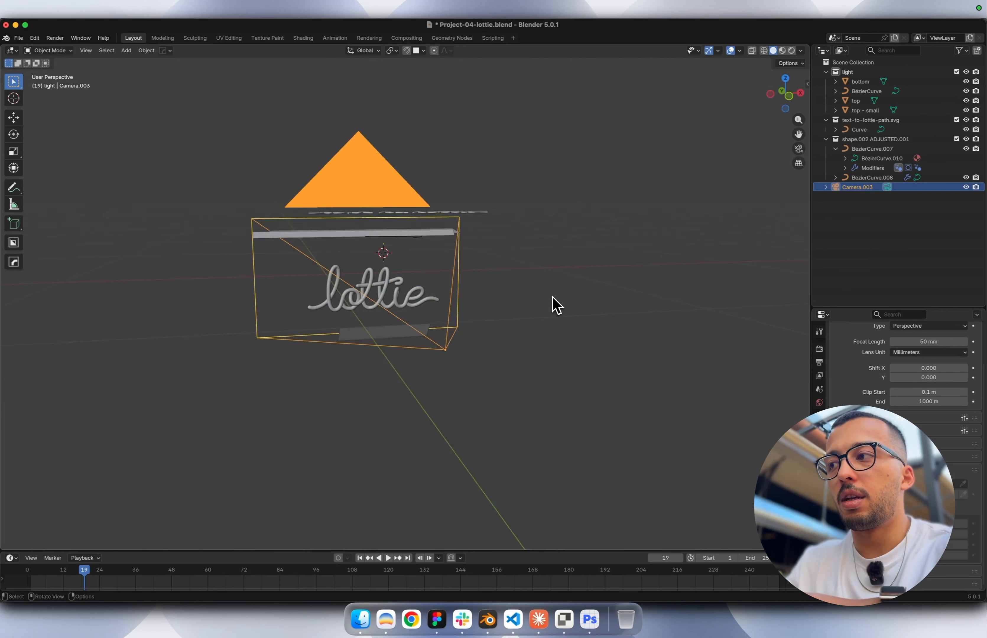
pyautogui.press('n')
pyautogui.scroll(-10, 455, 298)
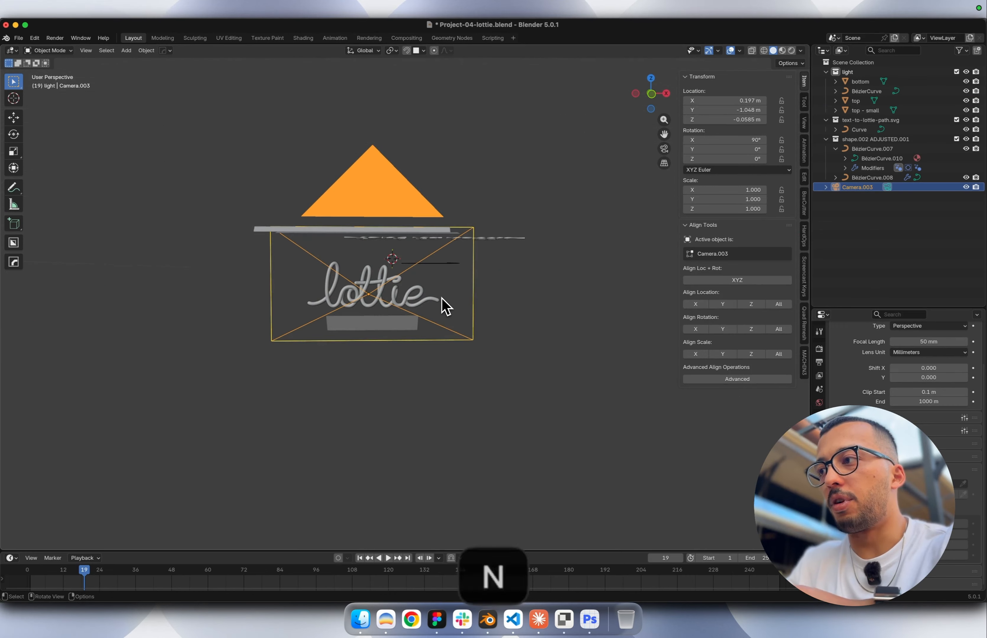
pyautogui.hscroll(10, 614, 209)
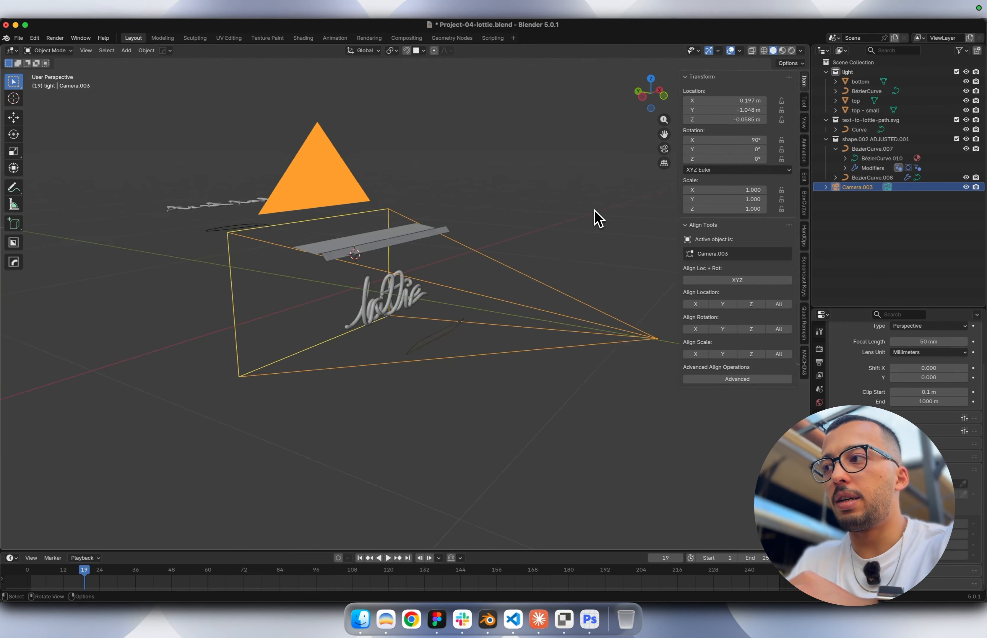
pyautogui.press('0')
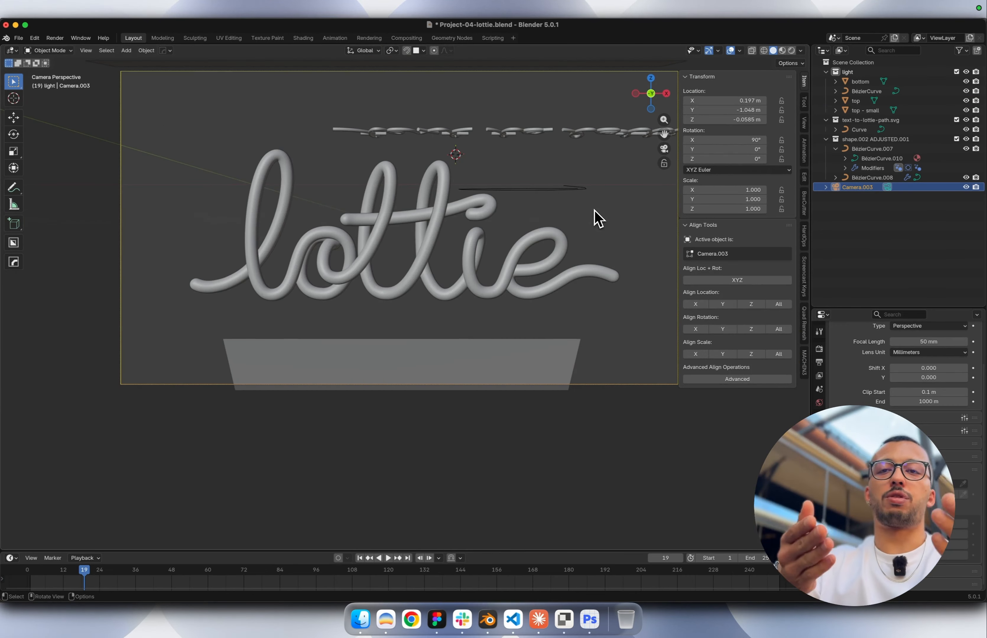
pyautogui.hscroll(10, 595, 211)
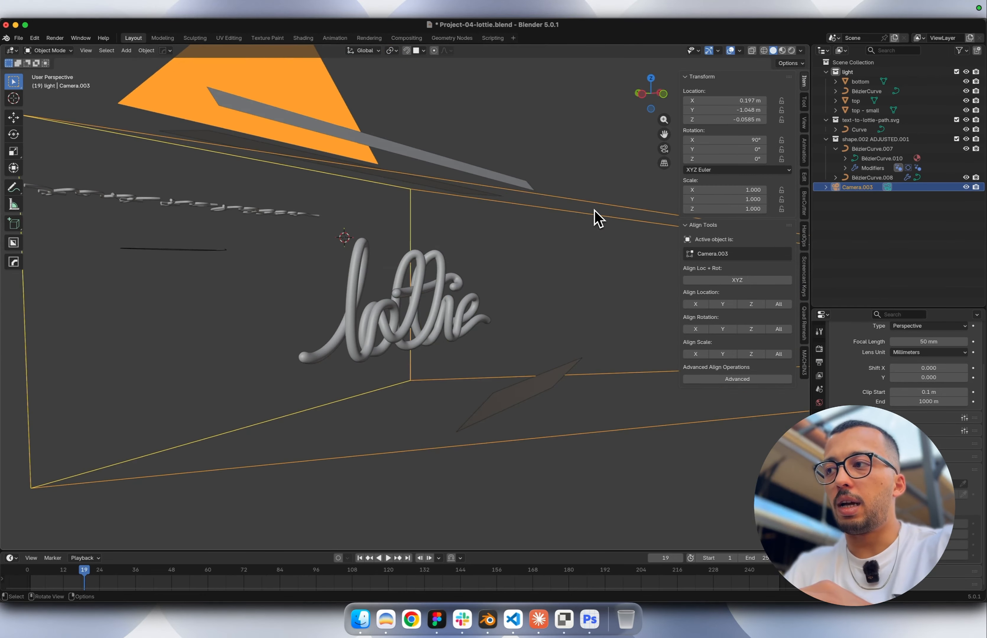
pyautogui.hscroll(5, 594, 211)
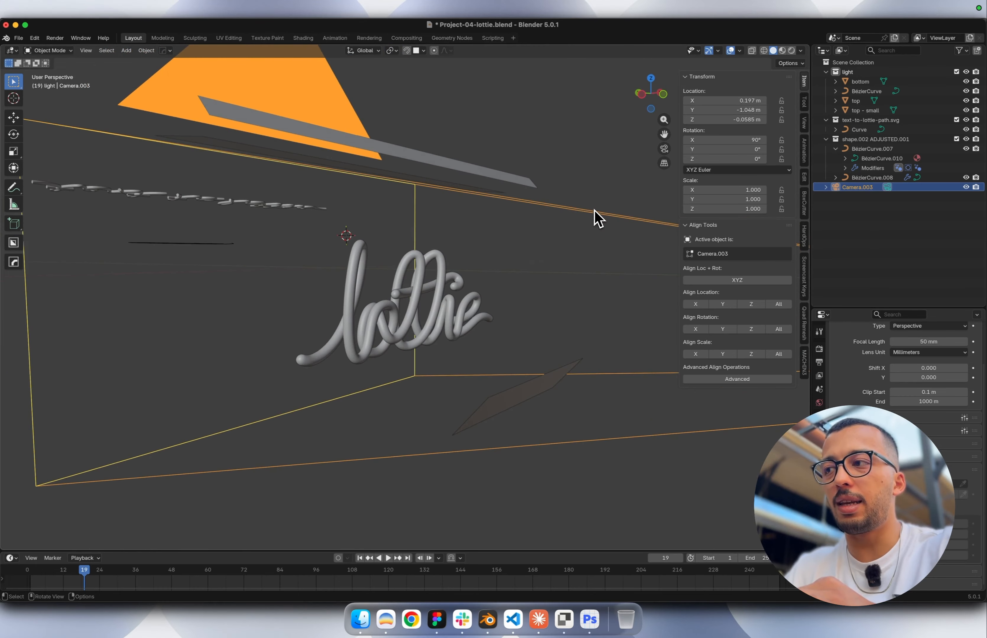
pyautogui.press('0')
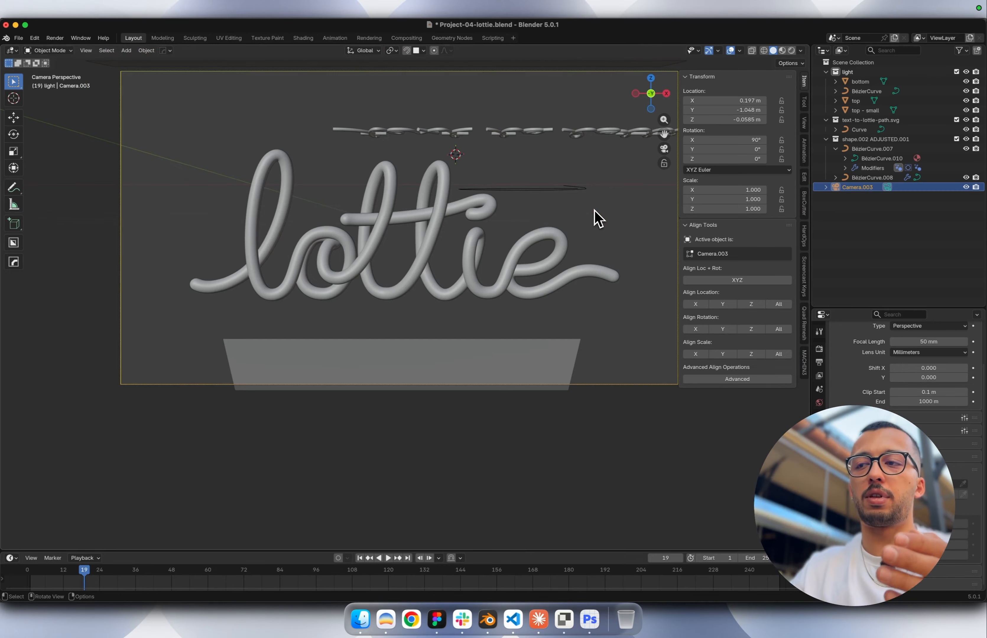
# Inspect the depth and overlaps of the "lottie" strokes close up through the camera and from the side.
pyautogui.keyDown('ctrl'); pyautogui.scroll(5, 291, 260); pyautogui.keyUp('ctrl')
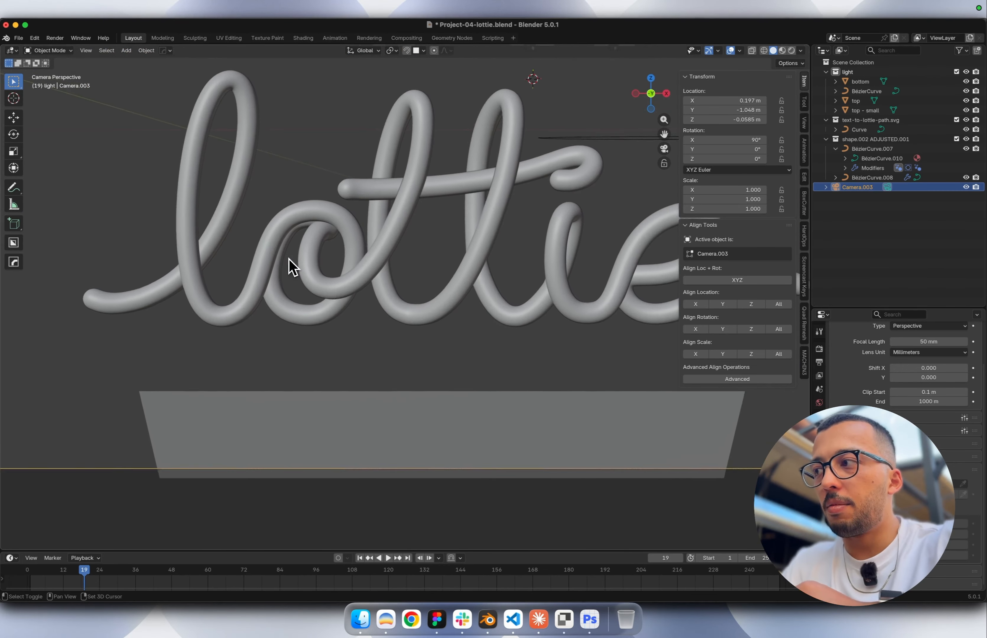
pyautogui.hscroll(-10, 289, 258)
pyautogui.hscroll(-5, 431, 321)
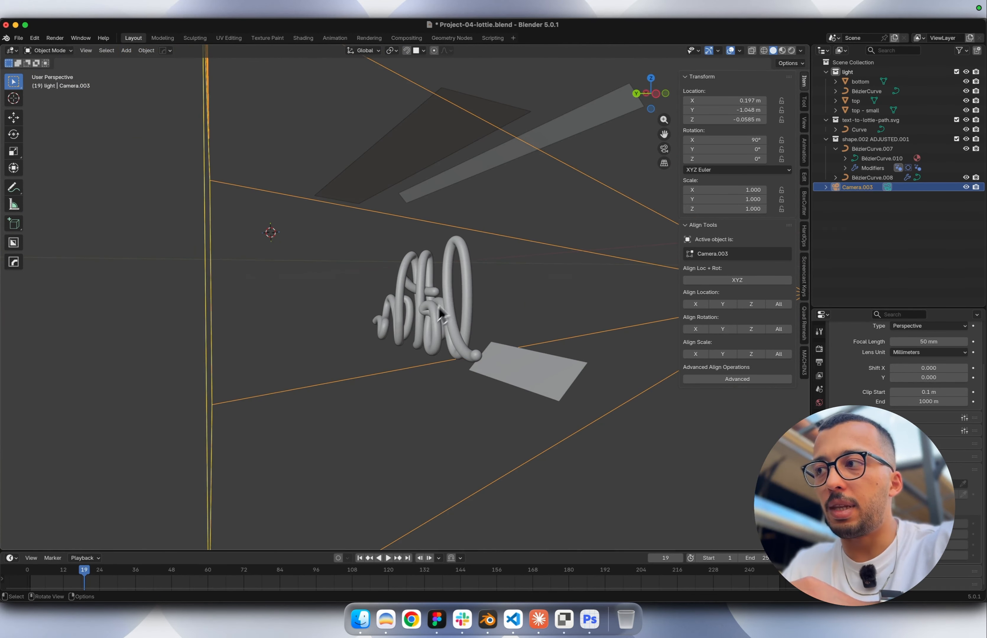
pyautogui.hscroll(-10, 473, 327)
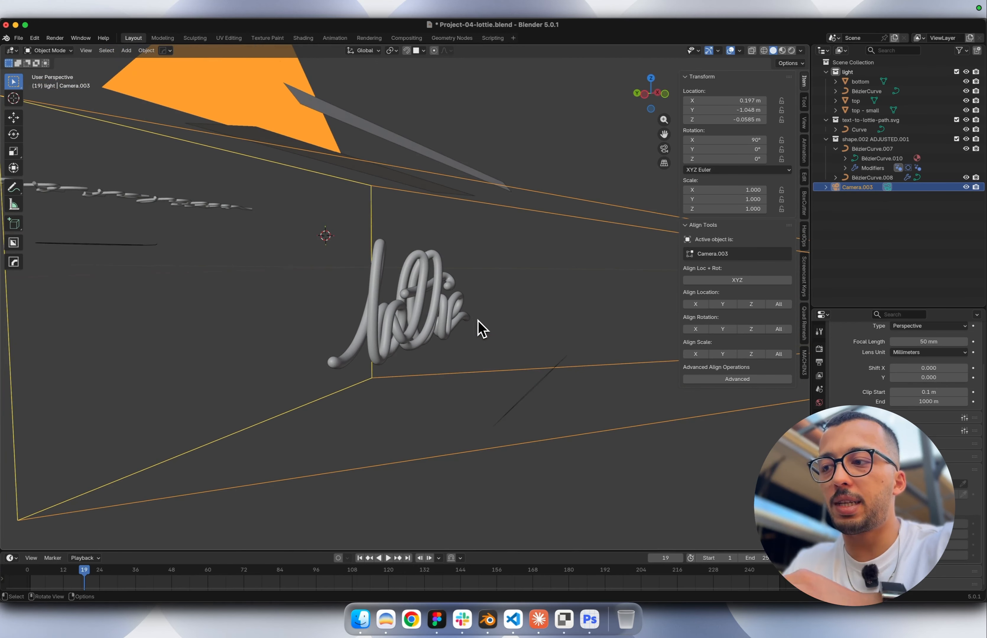
pyautogui.press('0')
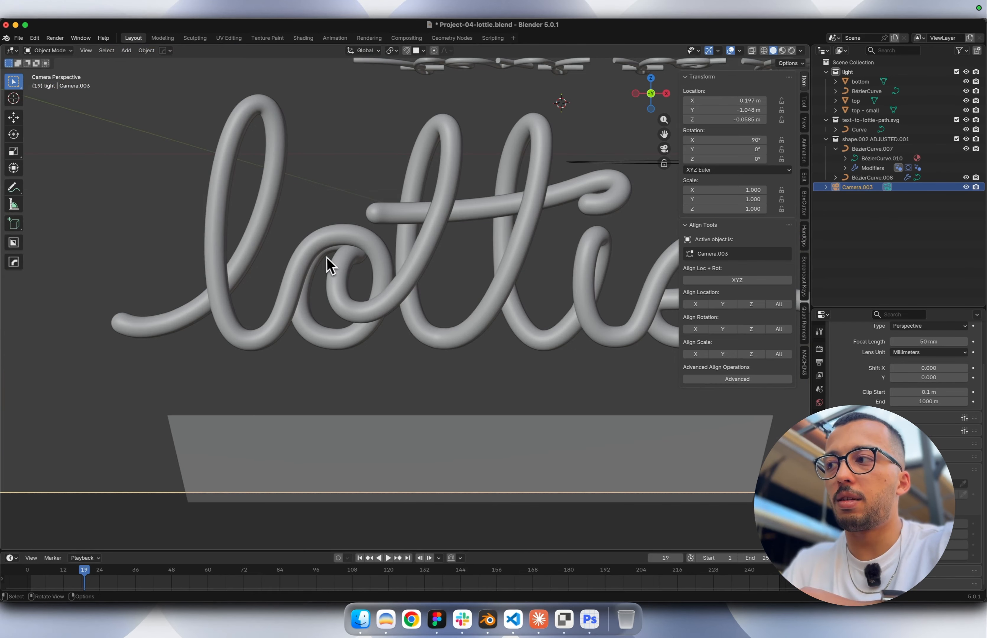
pyautogui.keyDown('shift'); pyautogui.hscroll(8, 398, 192); pyautogui.keyUp('shift')
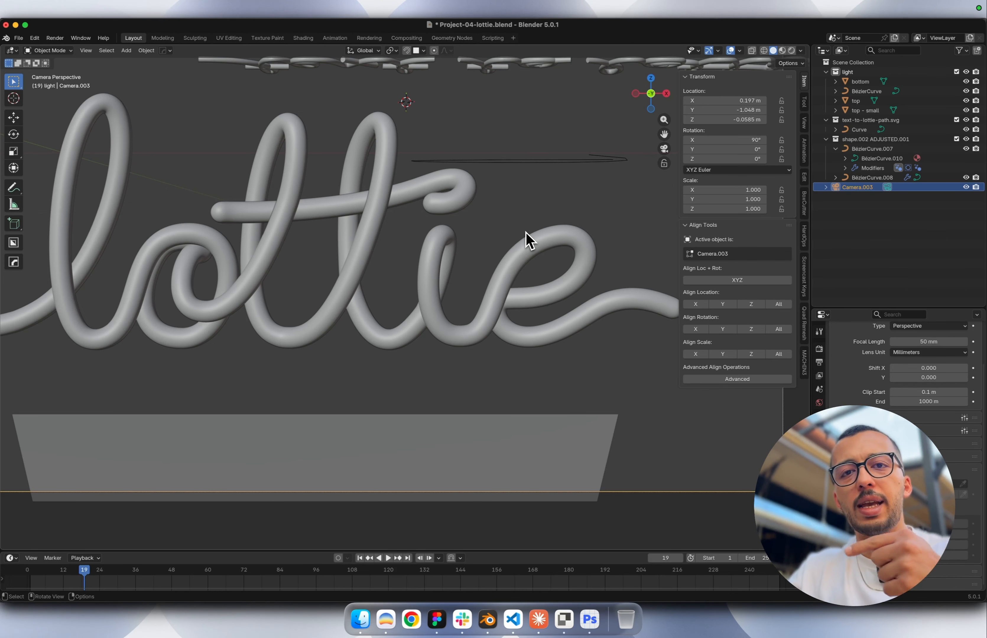
# Open the main "lottie" lettering curve BézierCurve.007 for control point editing, seen from the side.
pyautogui.hscroll(10, 526, 233)
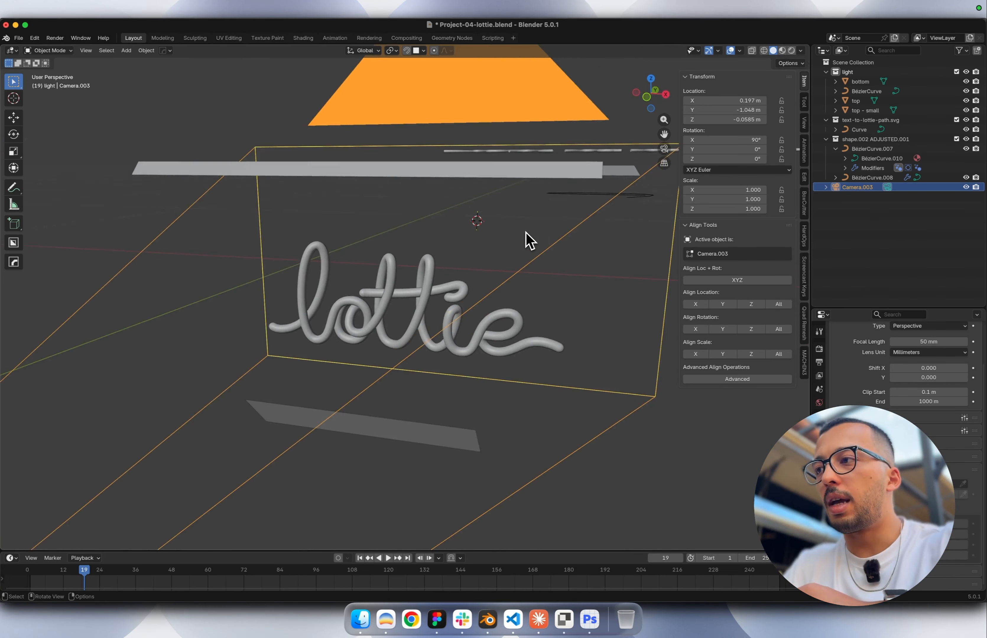
pyautogui.keyDown('ctrl'); pyautogui.scroll(5, 526, 232); pyautogui.keyUp('ctrl')
pyautogui.hscroll(-3, 526, 232)
pyautogui.click(435, 327)
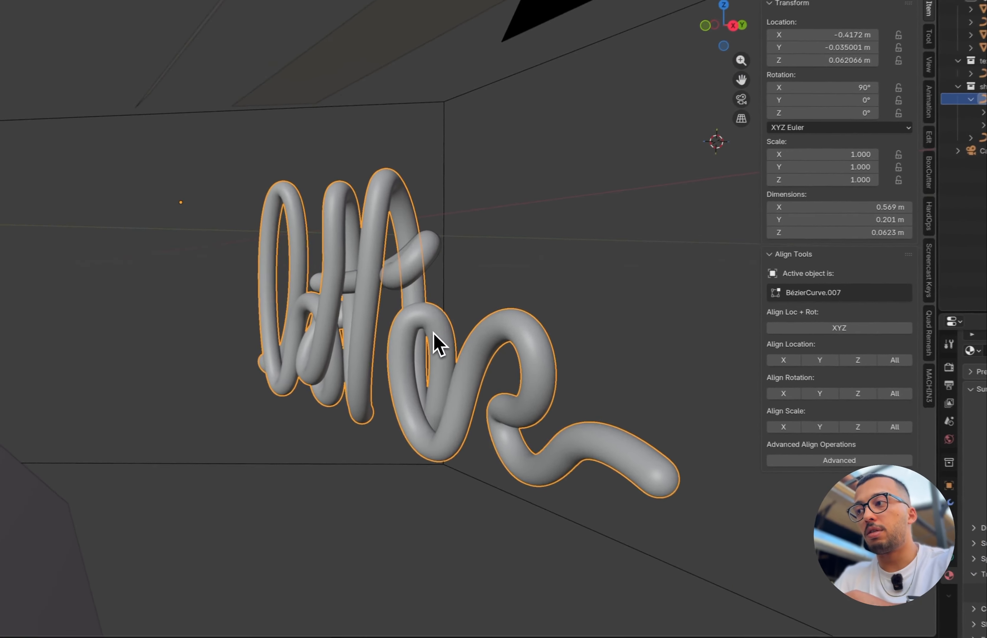
pyautogui.hscroll(-3, 435, 326)
pyautogui.press('Tab')
pyautogui.hscroll(5, 499, 346)
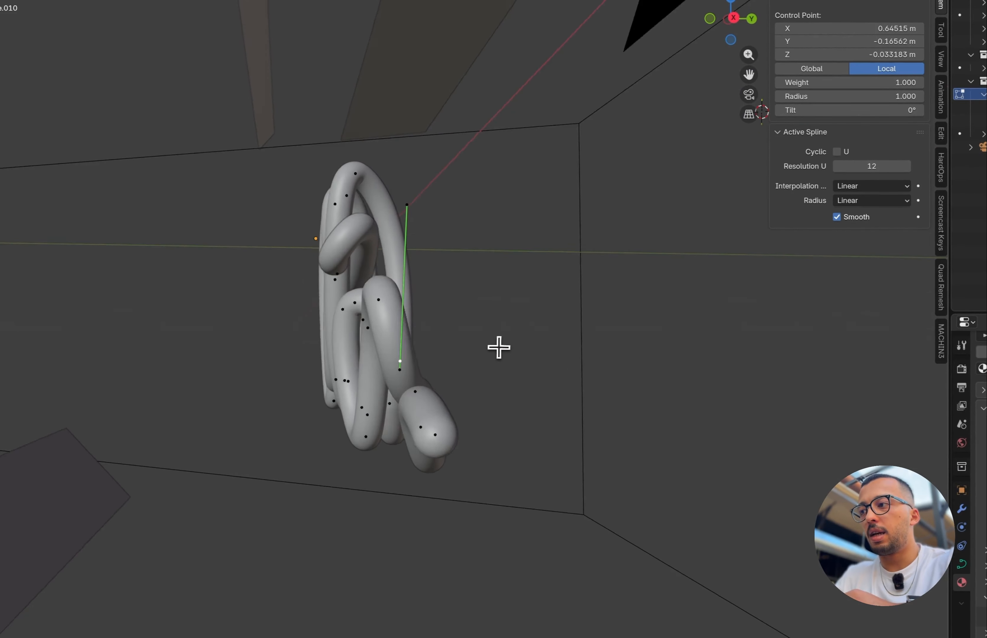
# Try moving the selected control point of the second t loop in the right orthographic view, and undo the move.
pyautogui.press('3')
pyautogui.hscroll(-2, 500, 347)
pyautogui.press('3')
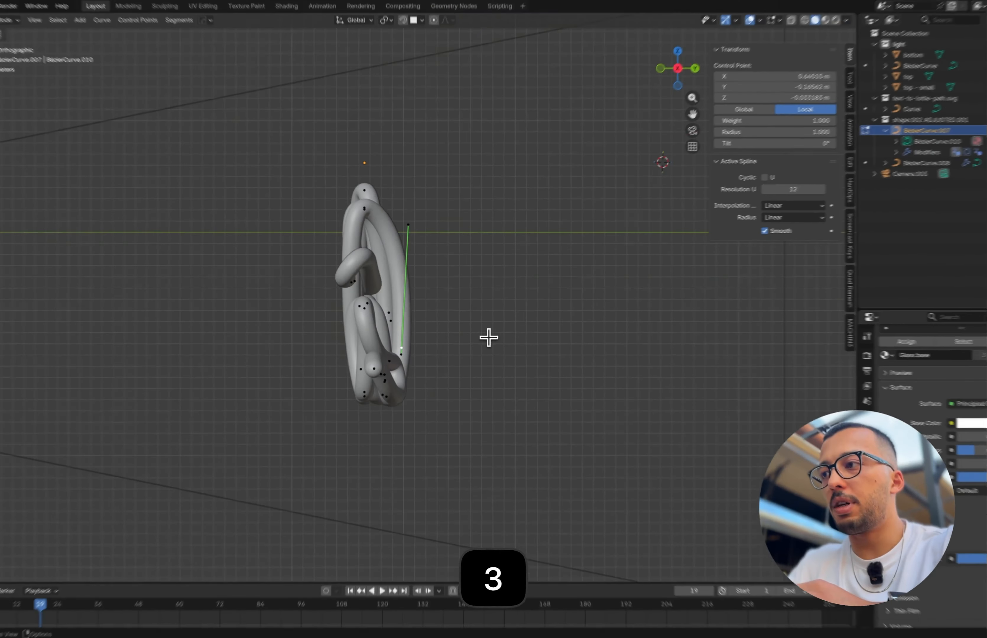
pyautogui.press('7')
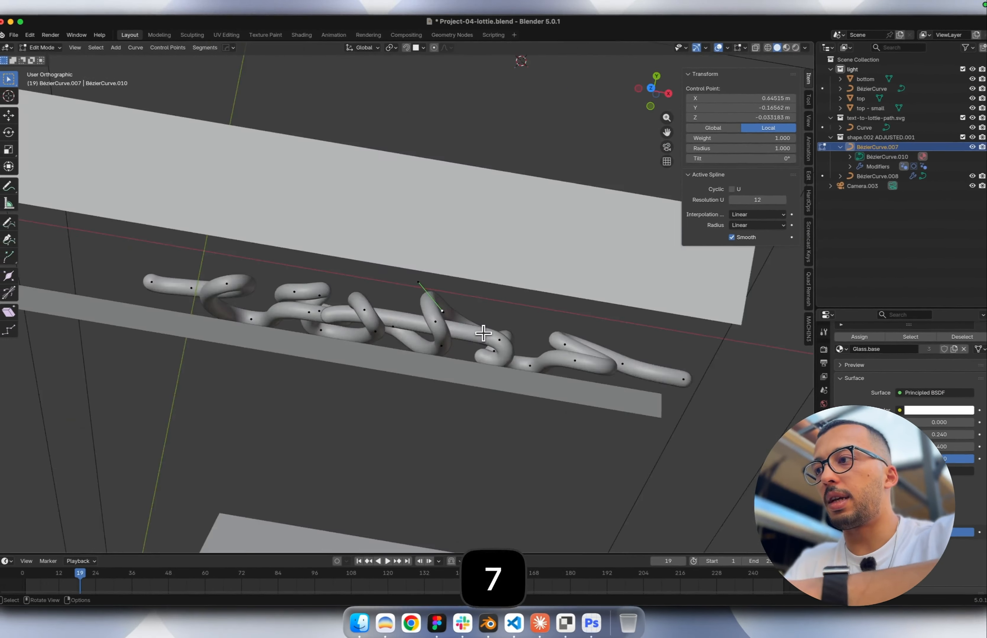
pyautogui.press('3')
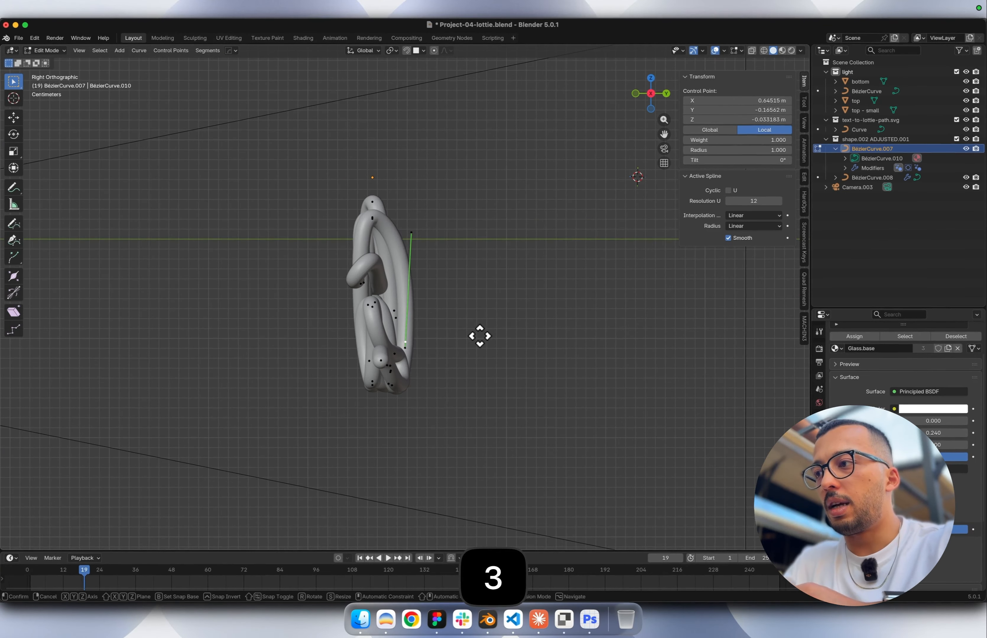
pyautogui.press('x')
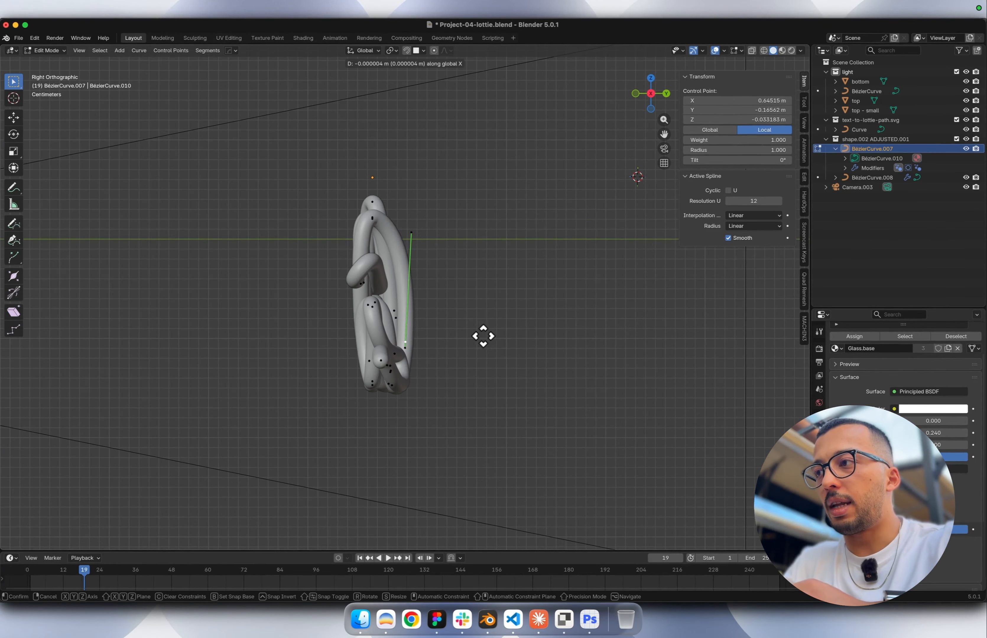
pyautogui.press('x')
pyautogui.press('x')
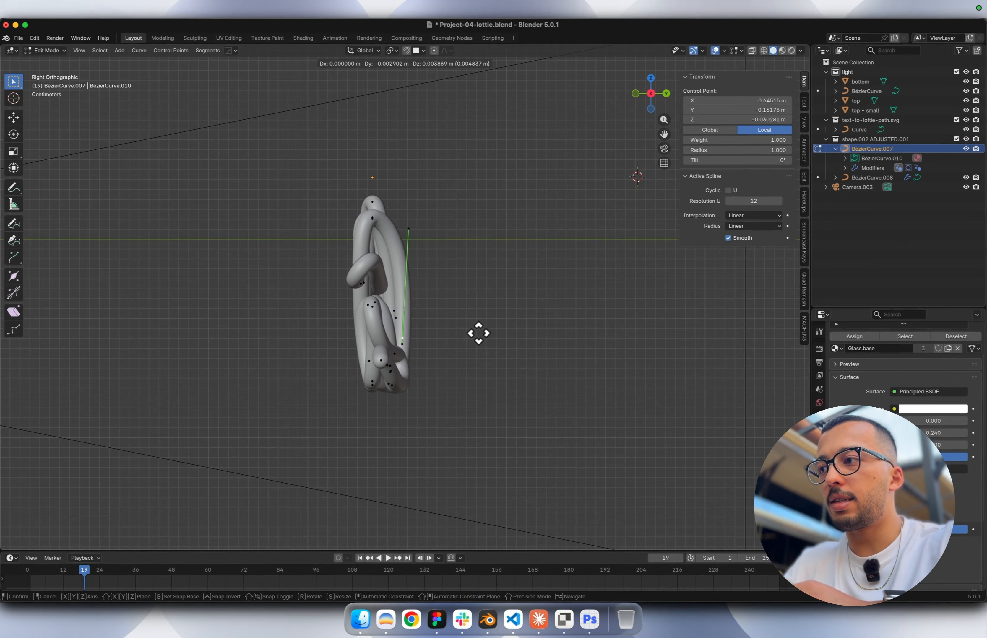
pyautogui.click(510, 325)
pyautogui.press('super+z')
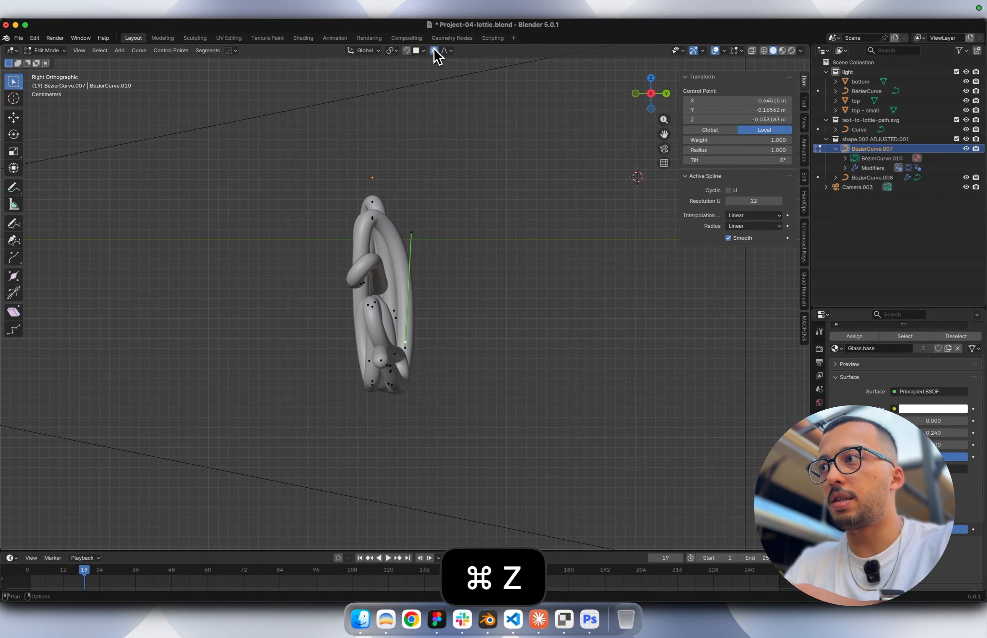
# Enable proportional editing and move the control point about 0.018 m in Y and 0.017 m in Z with a smooth 0.086 influence.
pyautogui.click(434, 50)
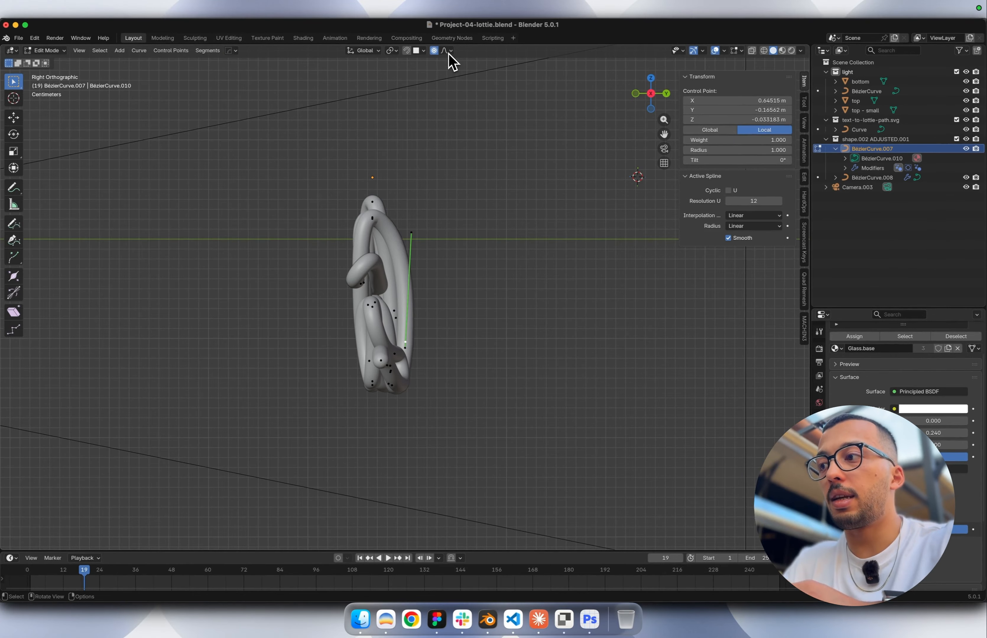
pyautogui.press('g')
pyautogui.press('x')
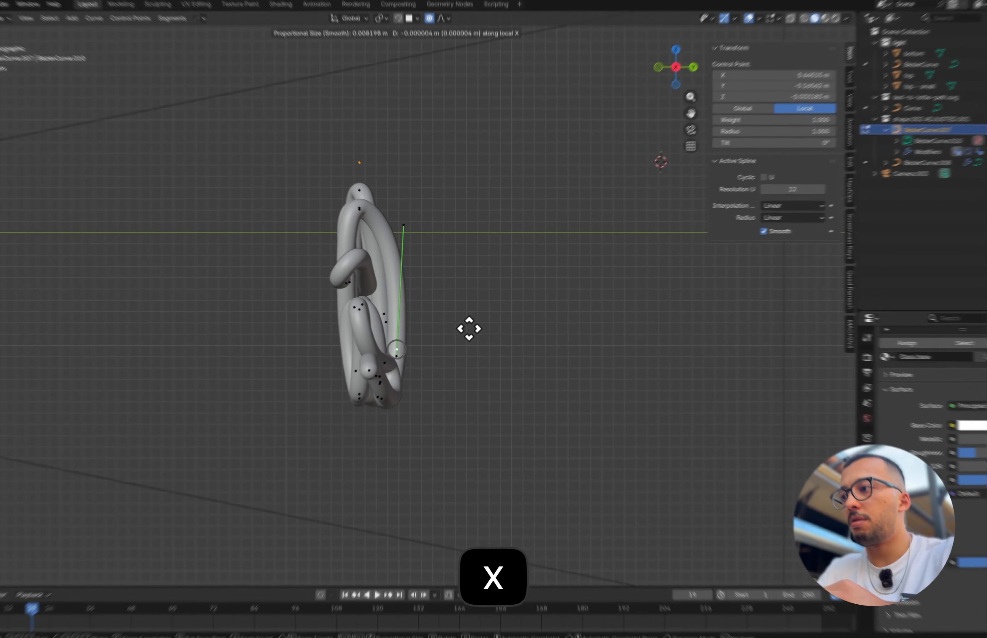
pyautogui.click(476, 324)
pyautogui.press('g')
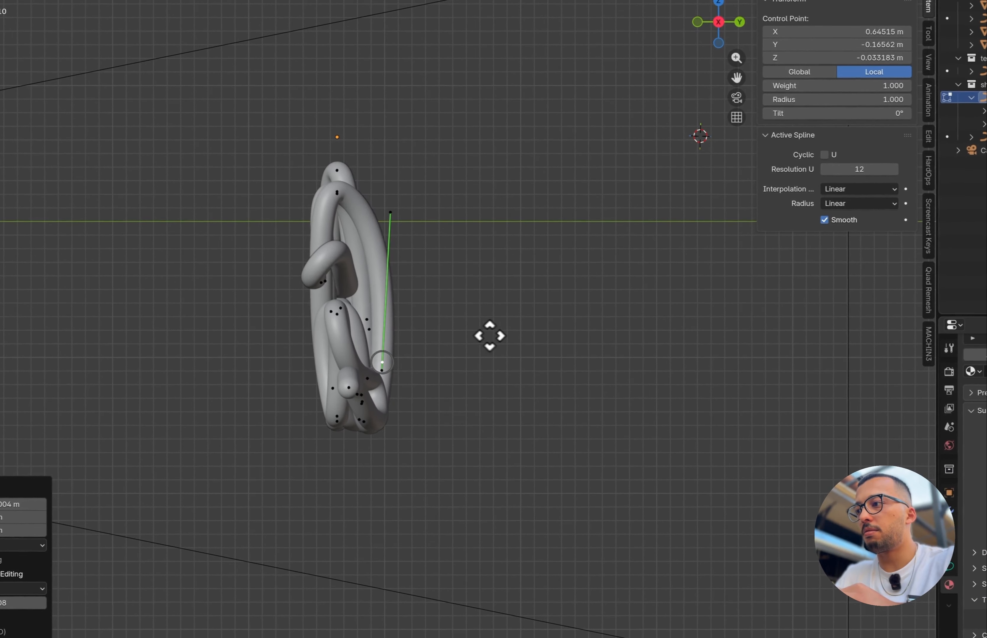
pyautogui.press('super+z')
pyautogui.press('g')
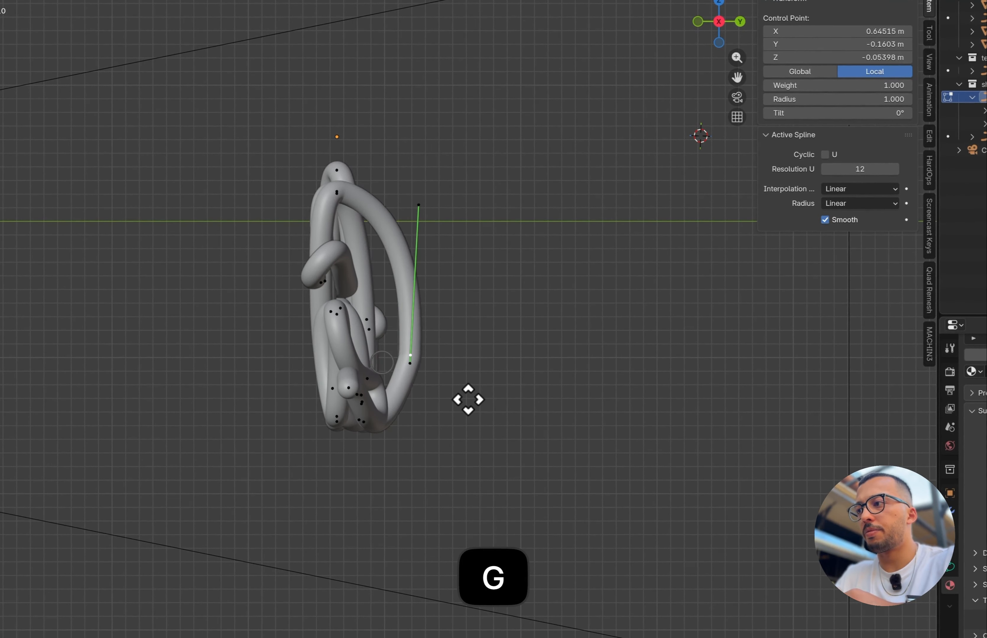
pyautogui.scroll(-8, 468, 399)
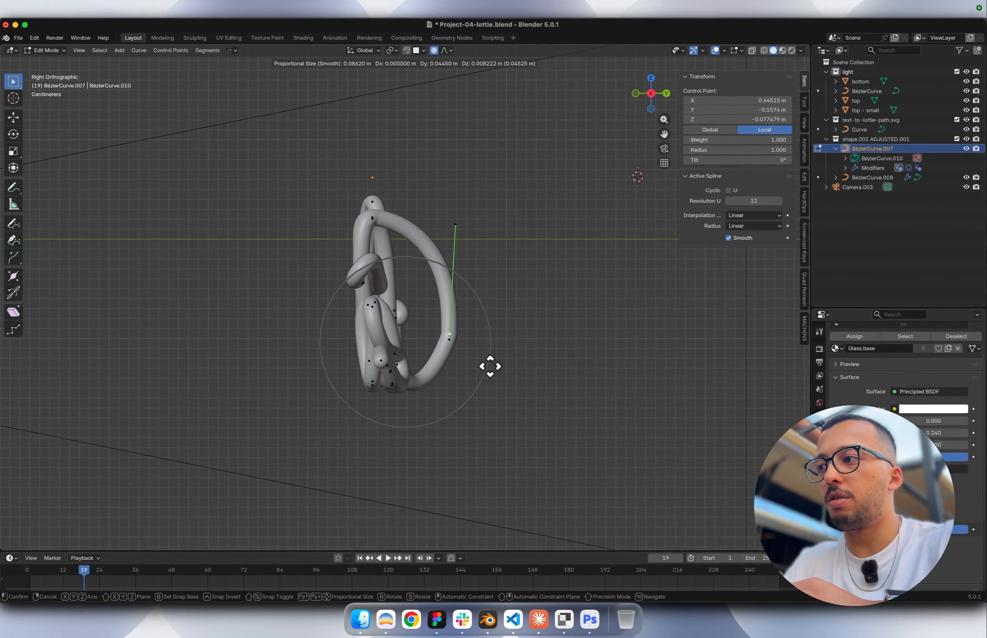
pyautogui.click(465, 357)
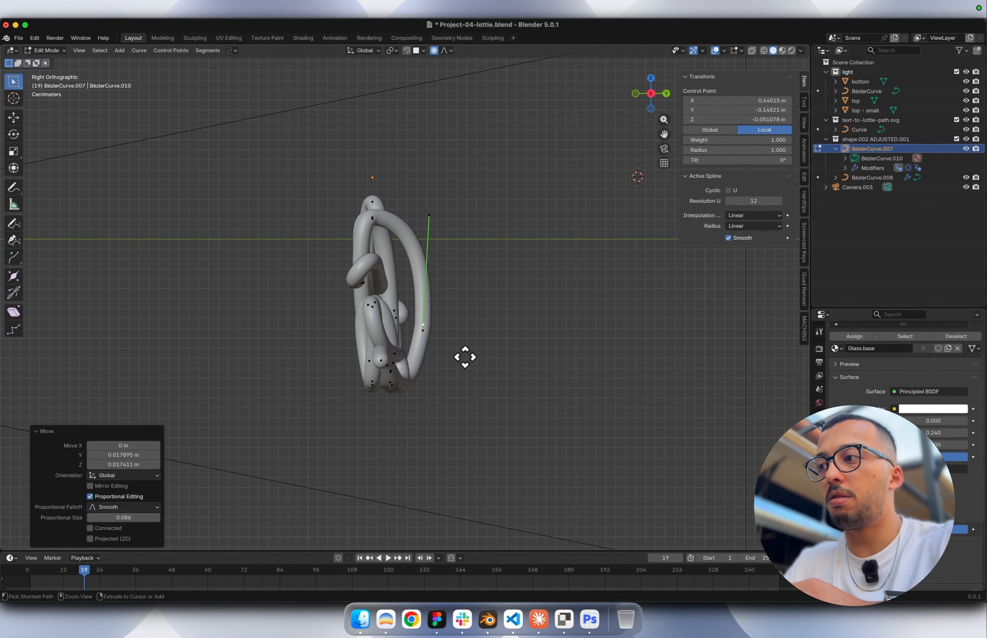
# Leave control point editing and check the reshaped "lottie" lettering from the front.
pyautogui.press('Tab')
pyautogui.press('Tab')
pyautogui.moveTo(465, 357); pyautogui.dragTo(539, 273, button='middle')
pyautogui.press('Tab')
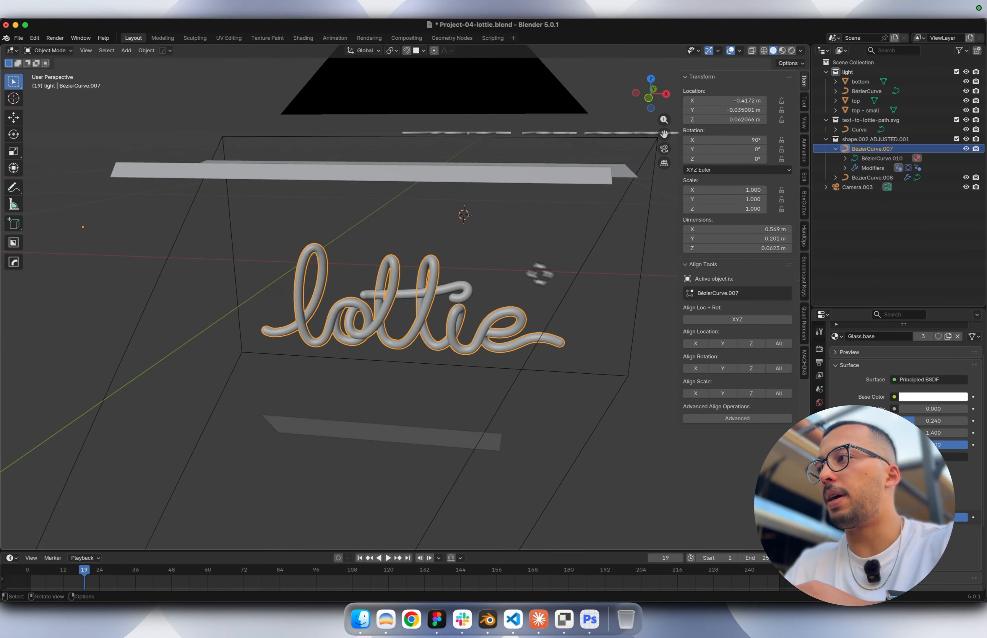
# Open the recent file Project-04-lottie-03.blend, discarding the unsaved changes to the current project.
pyautogui.click(19, 38)
pyautogui.moveTo(60, 69)
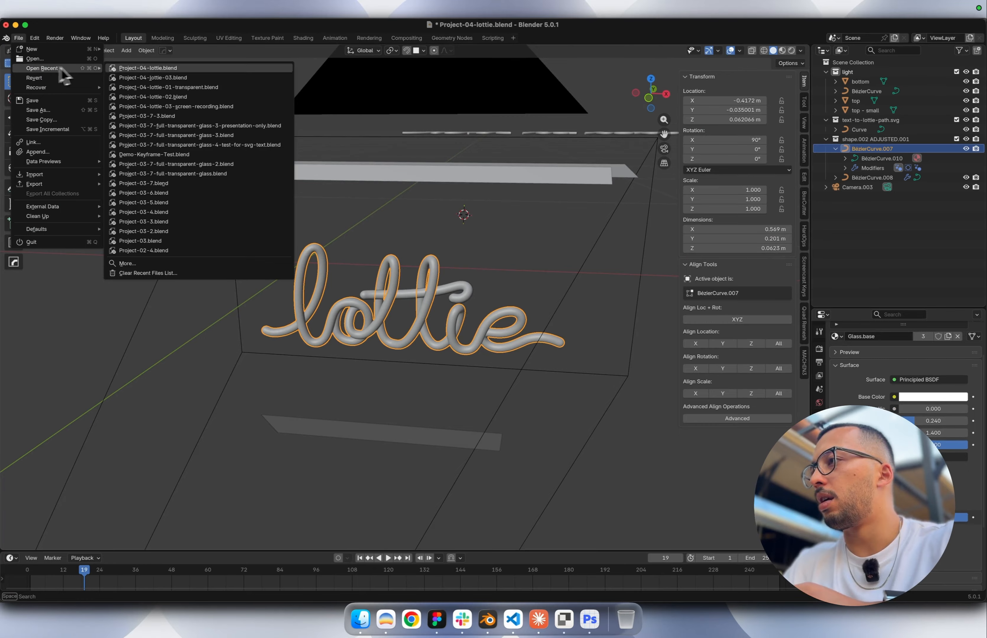
pyautogui.click(148, 77)
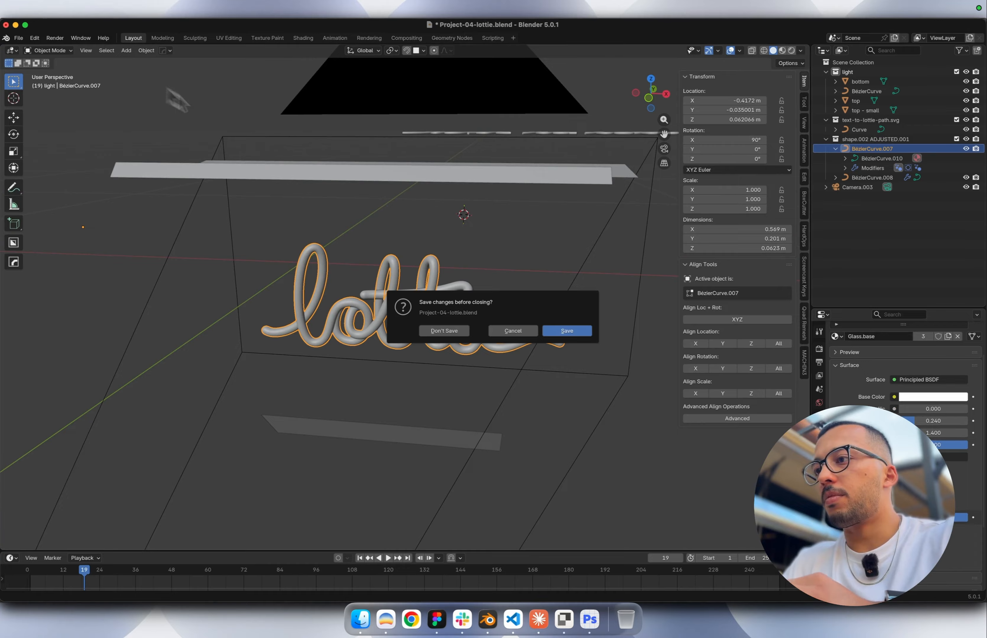
pyautogui.click(462, 332)
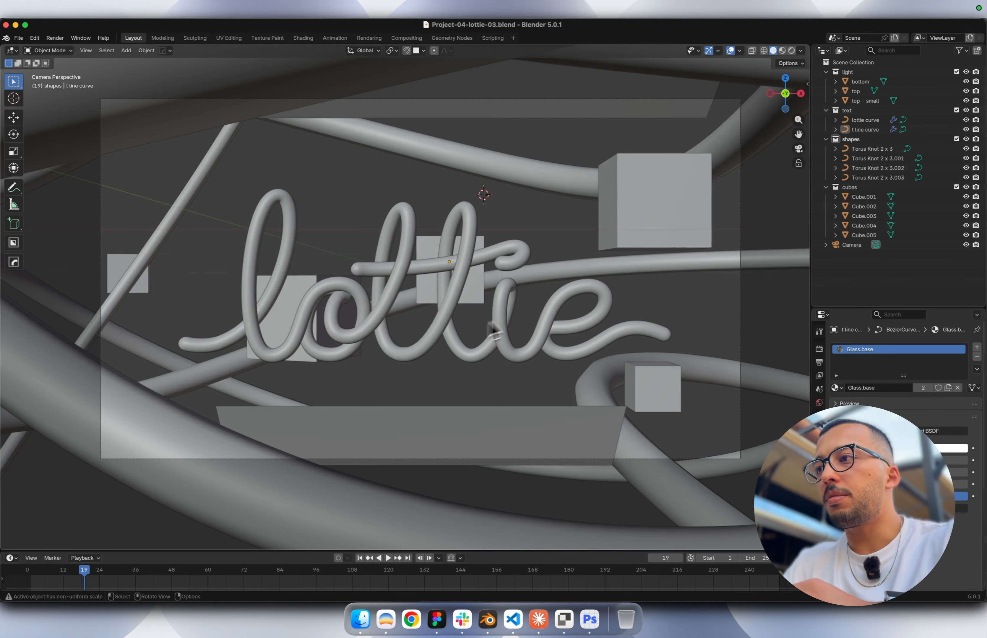
# Preview the scene rendered through the camera and examine its layout from outside in solid shading.
pyautogui.click(790, 50)
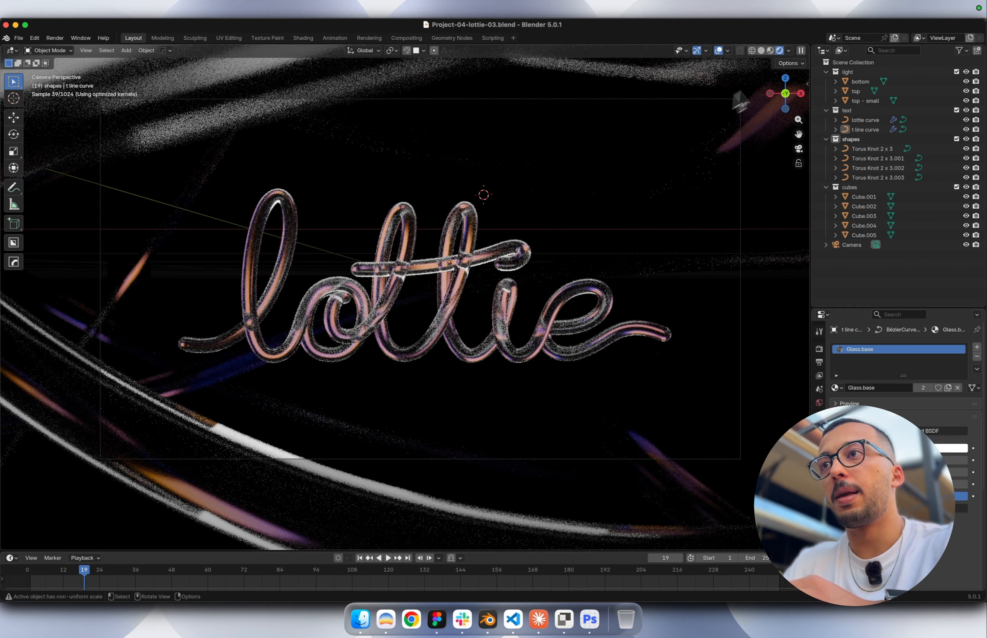
pyautogui.click(762, 52)
pyautogui.scroll(3, 604, 219)
pyautogui.scroll(-5, 603, 219)
pyautogui.hscroll(8, 604, 219)
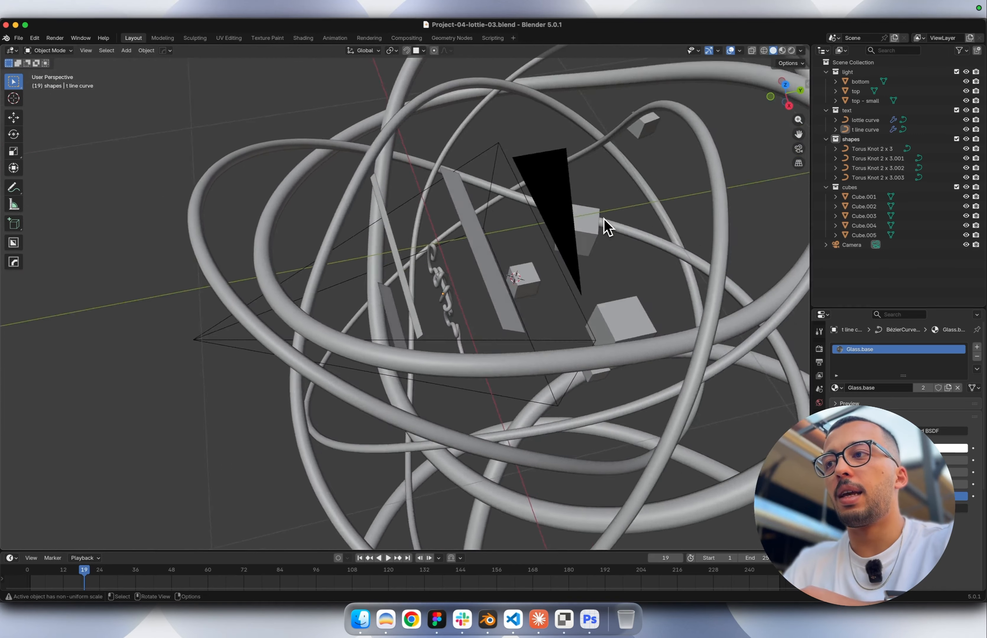
# Exclude the shapes collection from the view layer.
pyautogui.hscroll(10, 604, 219)
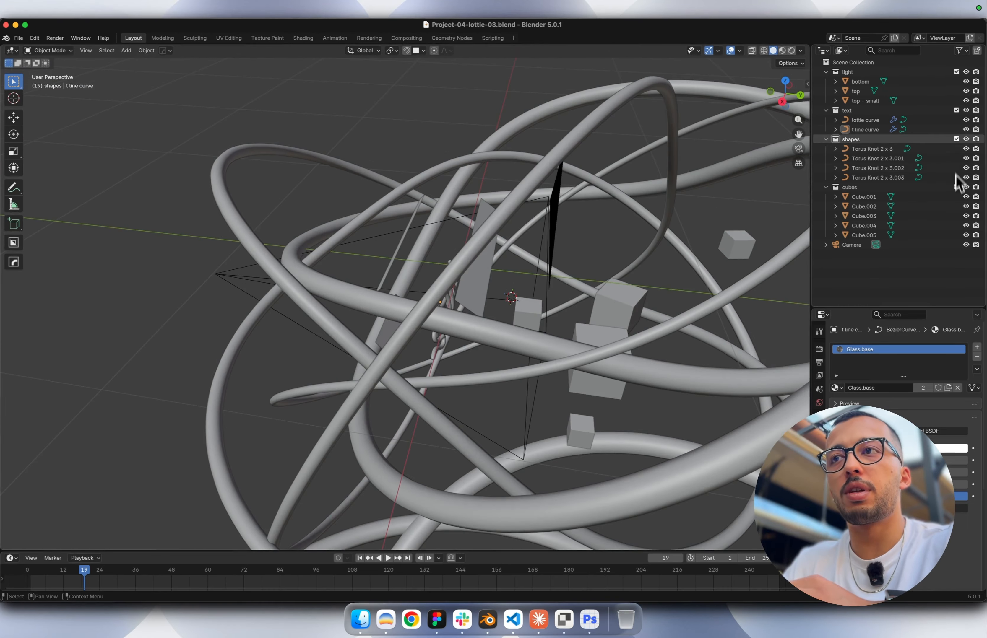
pyautogui.click(957, 139)
pyautogui.hscroll(5, 652, 316)
# Select the cubes behind the lettering one by one and inspect their placement relative to the camera and text.
pyautogui.click(652, 317)
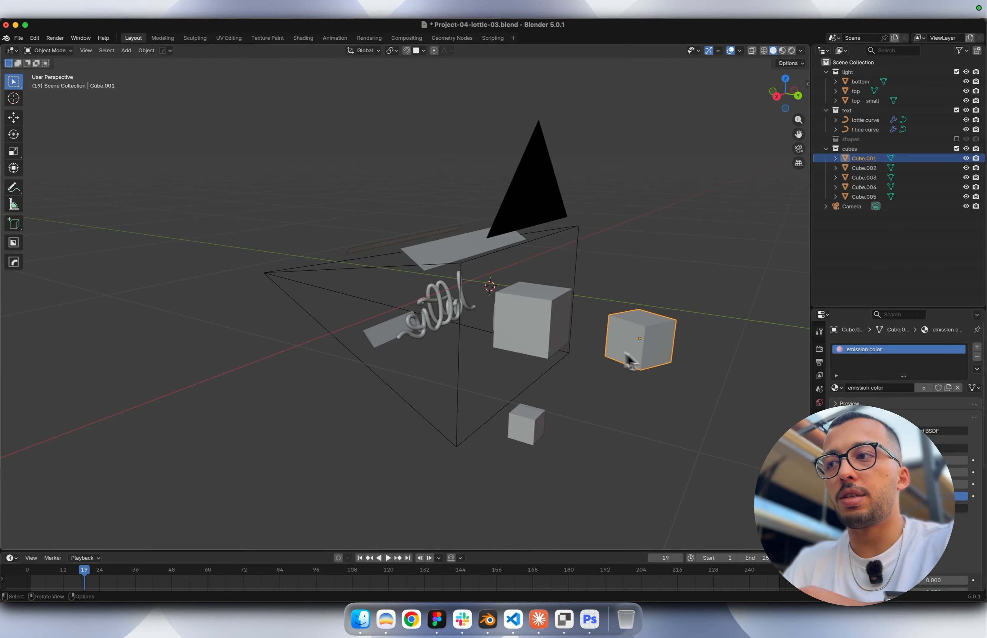
pyautogui.click(536, 340)
pyautogui.click(540, 419)
pyautogui.hscroll(6, 594, 363)
pyautogui.click(468, 339)
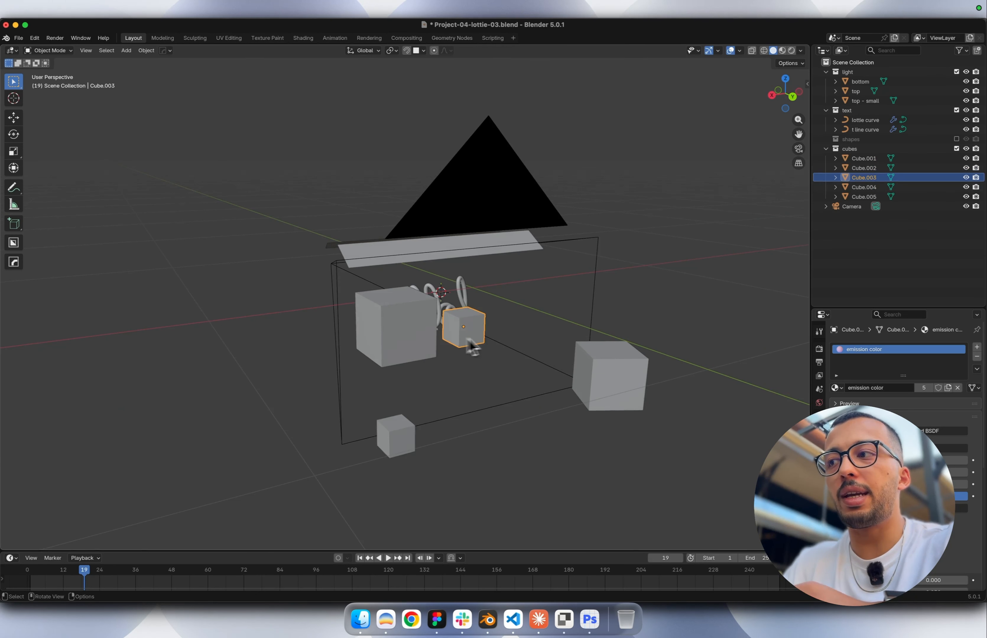
pyautogui.hscroll(5, 606, 336)
pyautogui.hscroll(6, 608, 344)
pyautogui.click(641, 245)
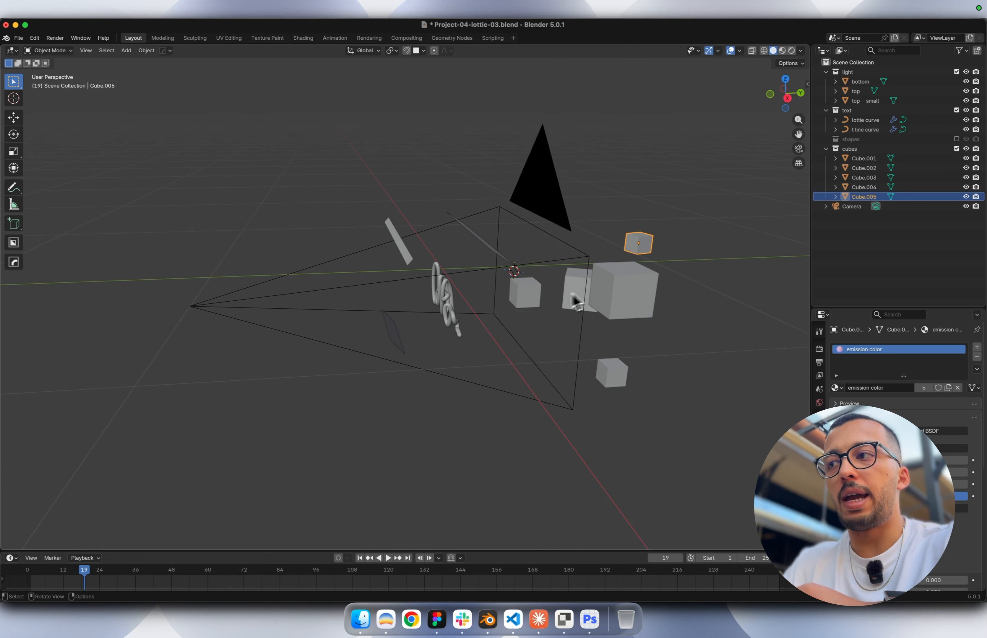
pyautogui.hscroll(5, 648, 254)
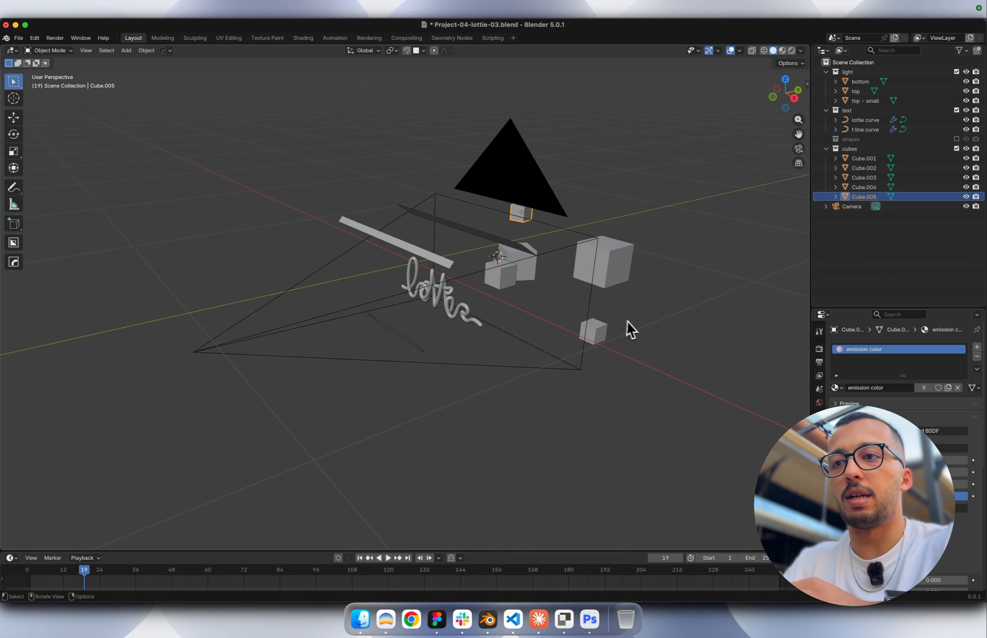
# Examine the emission color node setup in the Shading workspace and display the scene in material preview.
pyautogui.click(303, 38)
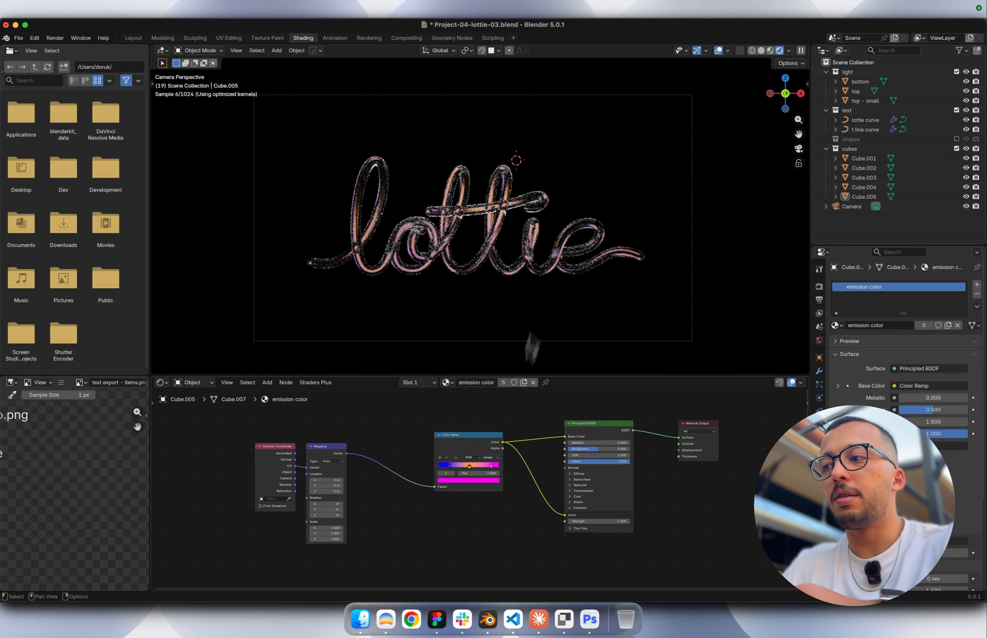
pyautogui.scroll(-1, 483, 470)
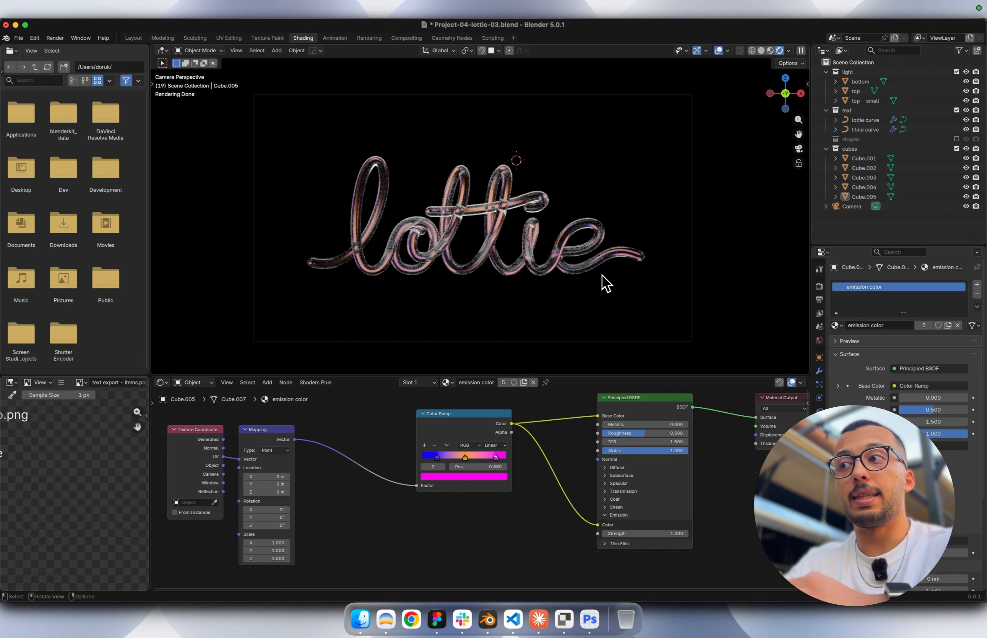
pyautogui.hscroll(-10, 603, 275)
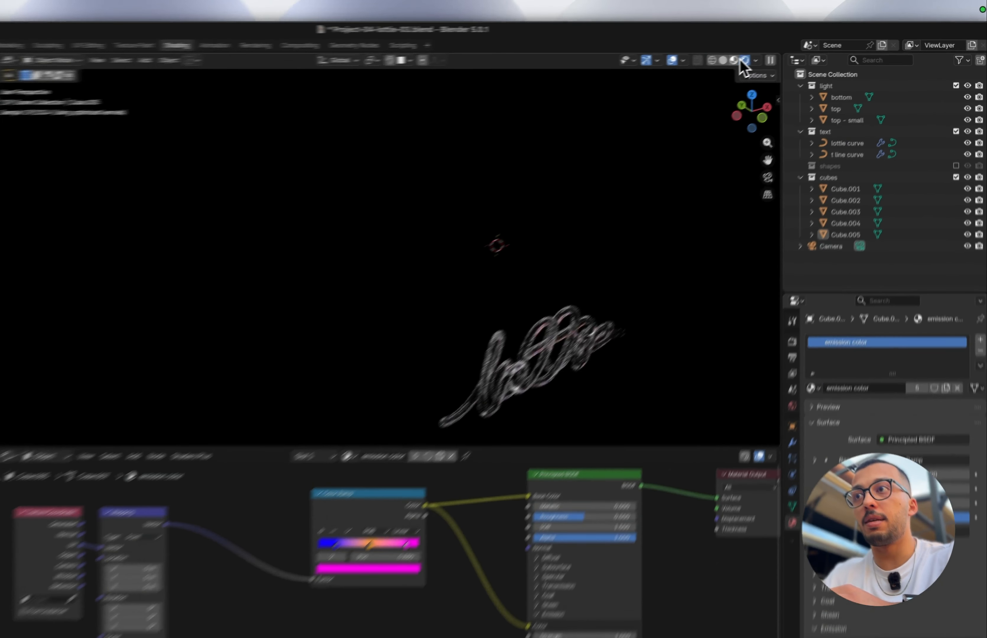
pyautogui.click(734, 60)
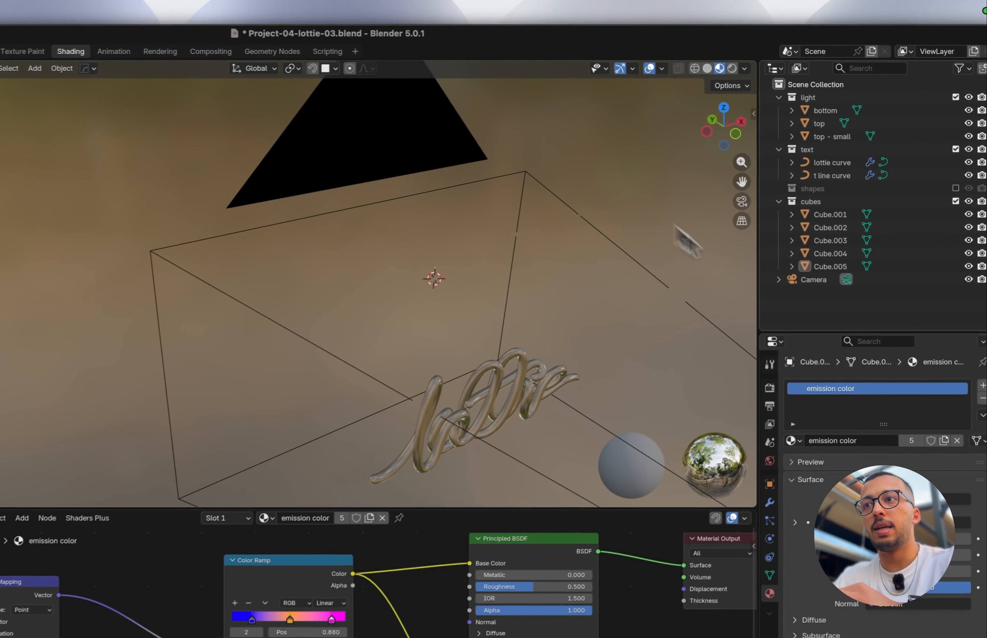
# Select Cube.001, Cube.003, Cube.004 and Cube.005 in turn to locate the hidden cubes in the material preview.
pyautogui.click(846, 189)
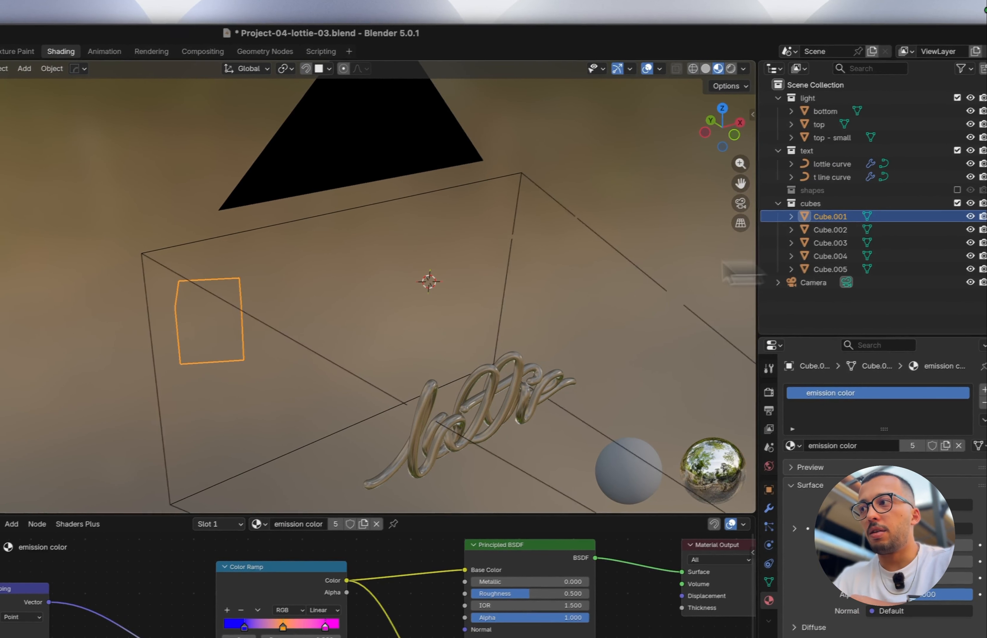
pyautogui.hscroll(-6, 320, 261)
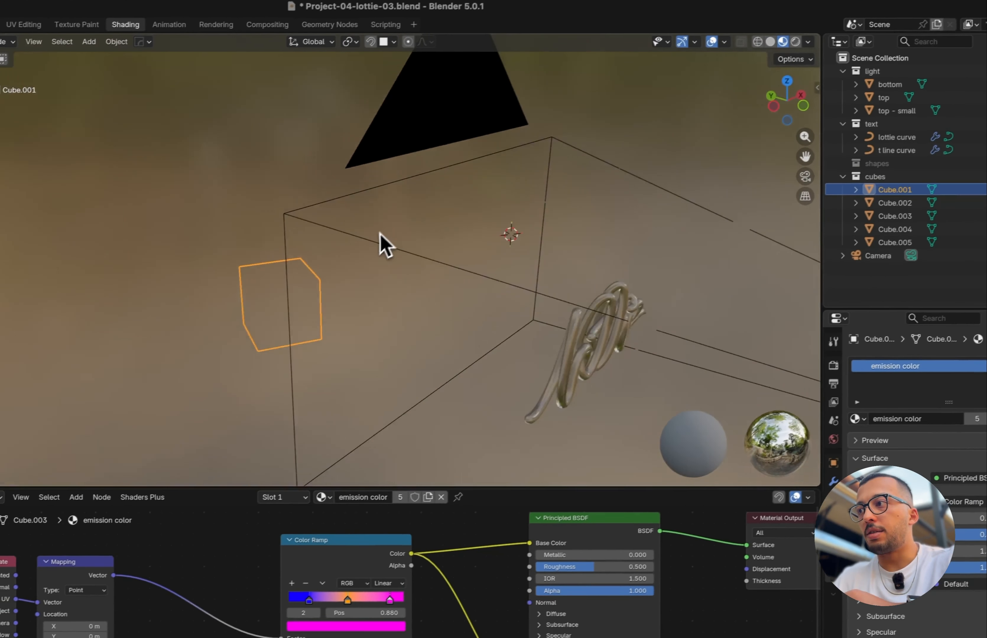
pyautogui.click(830, 230)
pyautogui.click(830, 243)
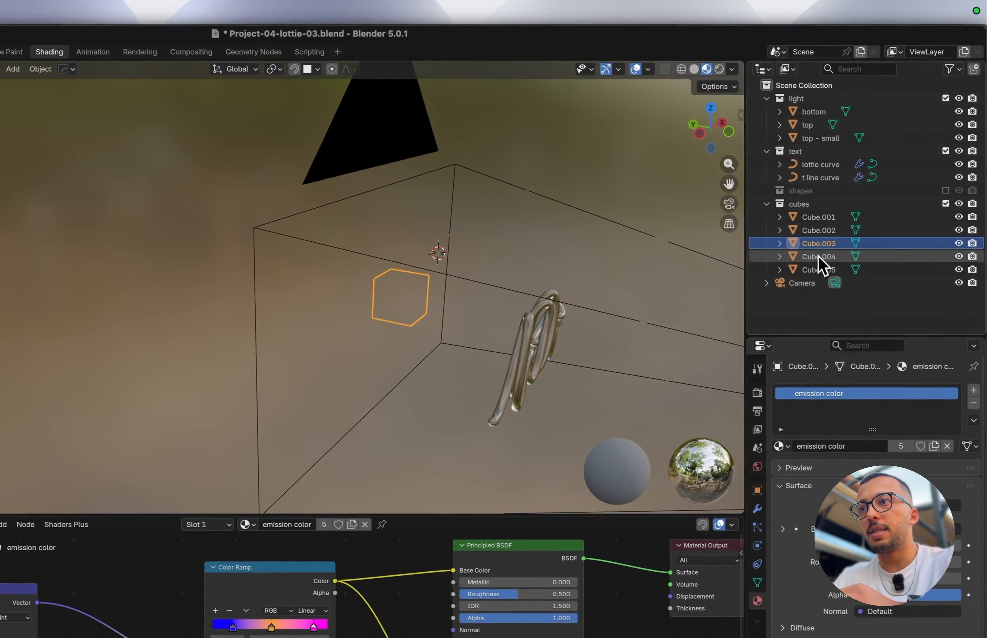
pyautogui.click(818, 257)
pyautogui.click(820, 270)
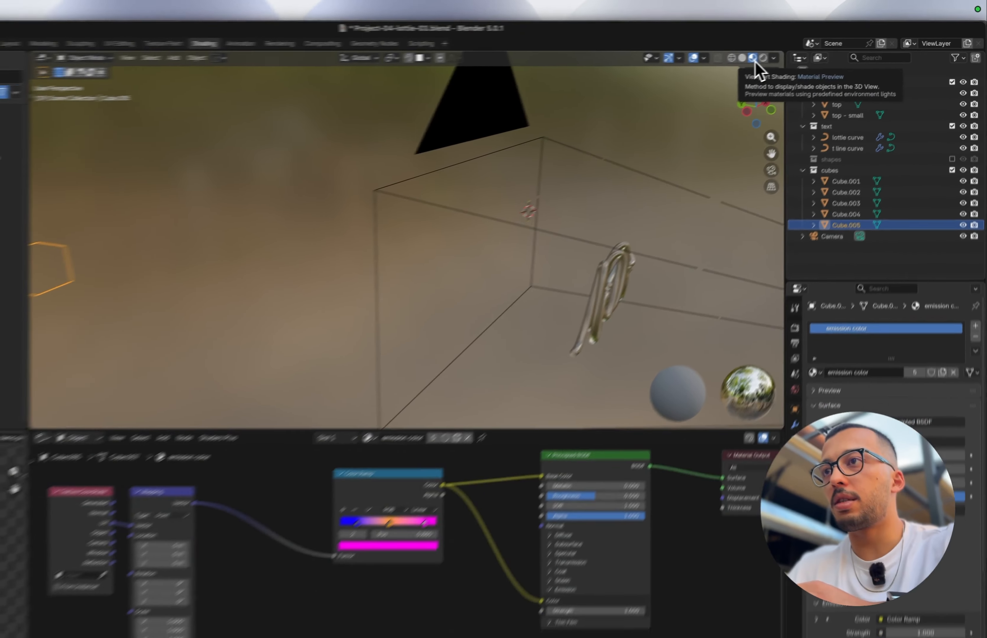
# Enable camera ray visibility for Cube.005, Cube.001 and the cube behind the double t of the lettering.
pyautogui.scroll(-3, 469, 317)
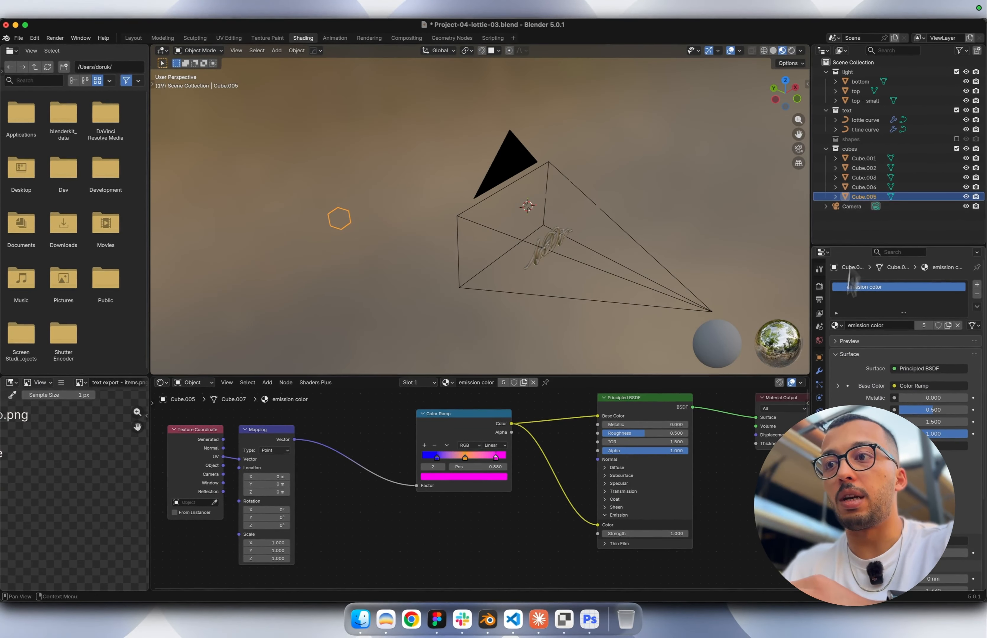
pyautogui.click(819, 357)
pyautogui.scroll(-6, 863, 464)
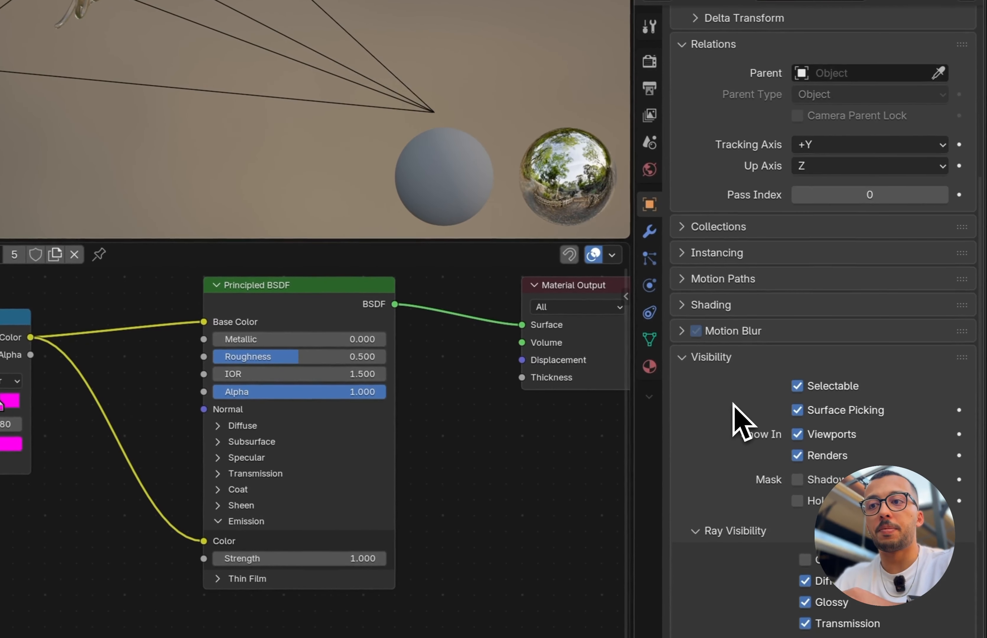
pyautogui.scroll(-5, 742, 422)
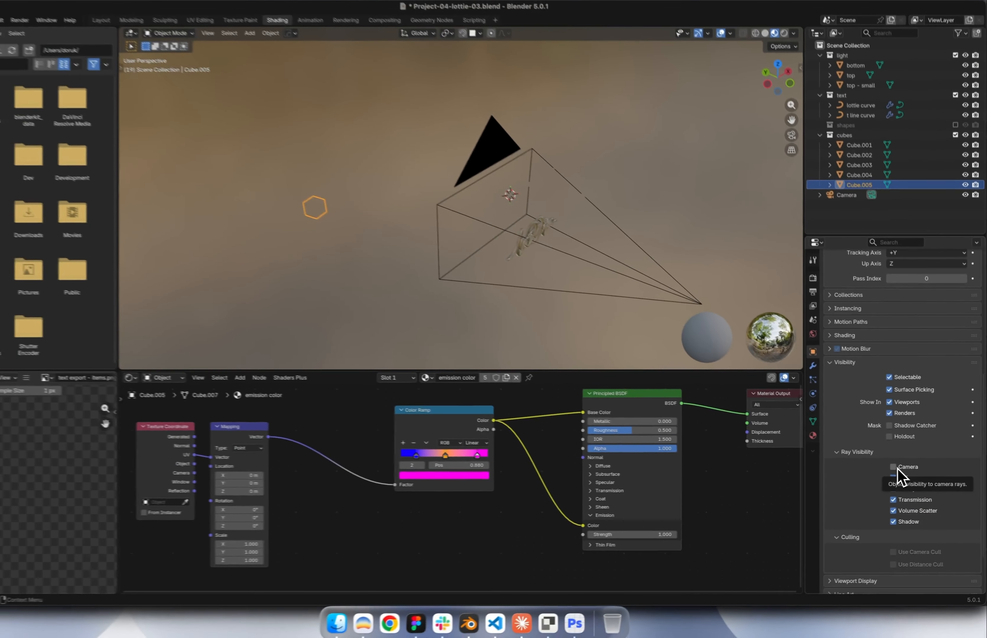
pyautogui.click(862, 167)
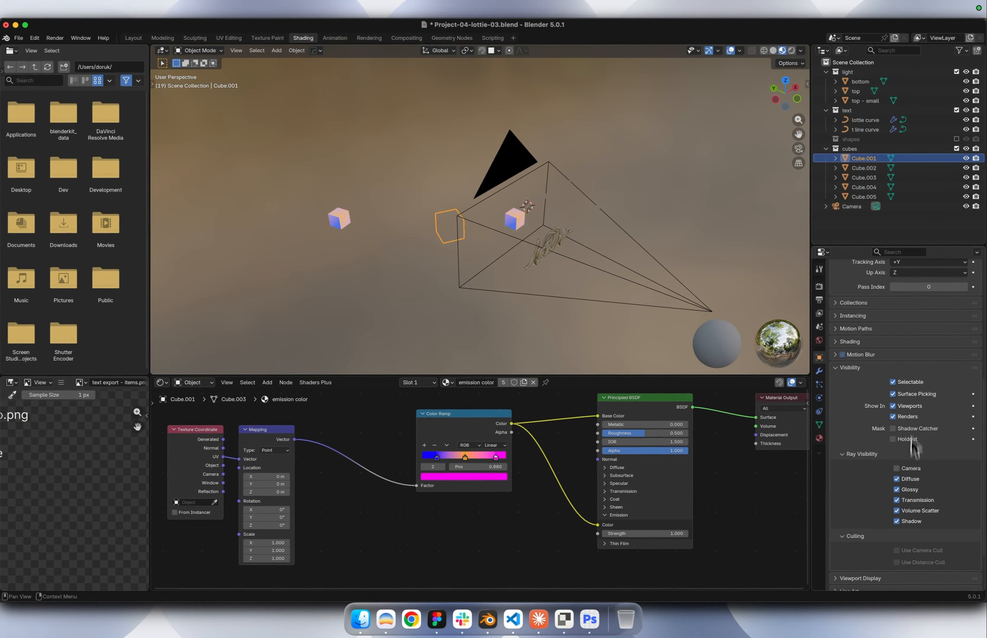
# Examine the placement of the three camera-visible gradient cubes relative to the lettering and the camera from several angles.
pyautogui.hscroll(10, 593, 229)
pyautogui.keyDown('ctrl'); pyautogui.scroll(-8, 582, 233); pyautogui.keyUp('ctrl')
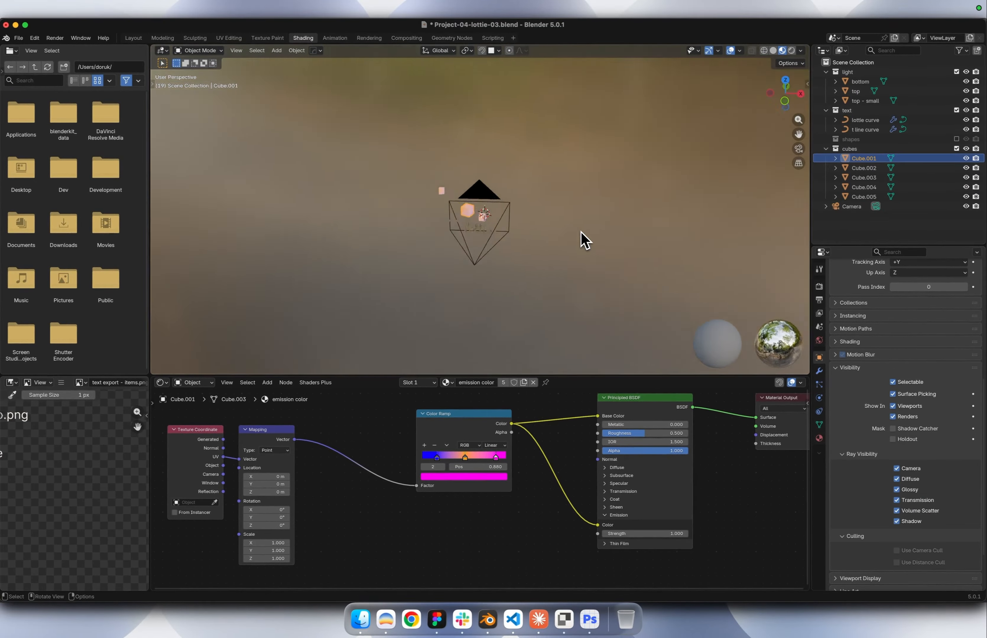
pyautogui.hscroll(-8, 582, 233)
pyautogui.keyDown('ctrl'); pyautogui.scroll(15, 469, 218); pyautogui.keyUp('ctrl')
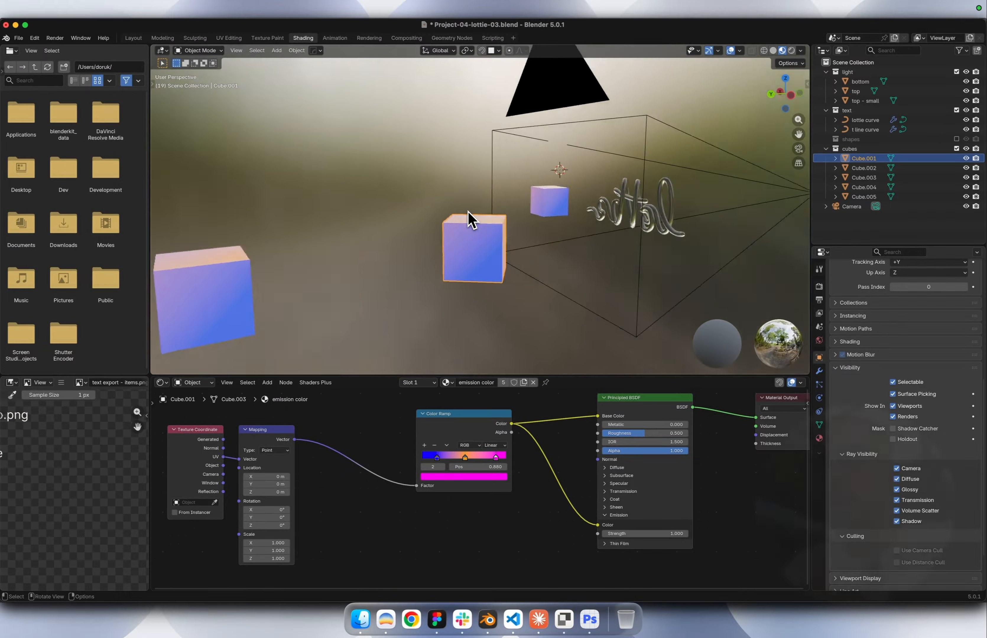
pyautogui.hscroll(5, 542, 224)
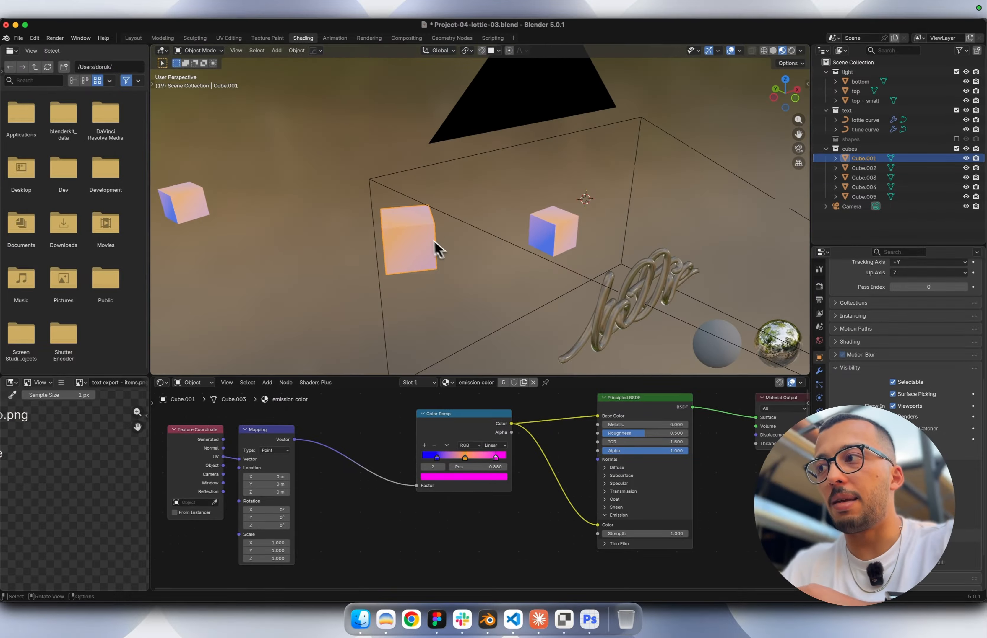
pyautogui.hscroll(-10, 435, 257)
pyautogui.hscroll(6, 548, 227)
pyautogui.hscroll(8, 460, 248)
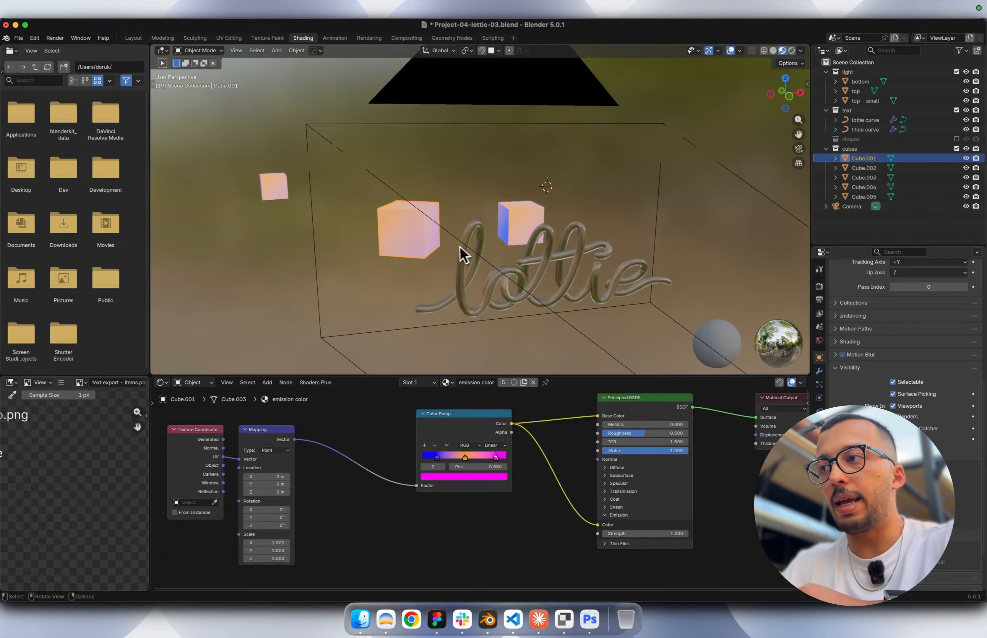
pyautogui.hscroll(-10, 454, 247)
pyautogui.hscroll(3, 448, 256)
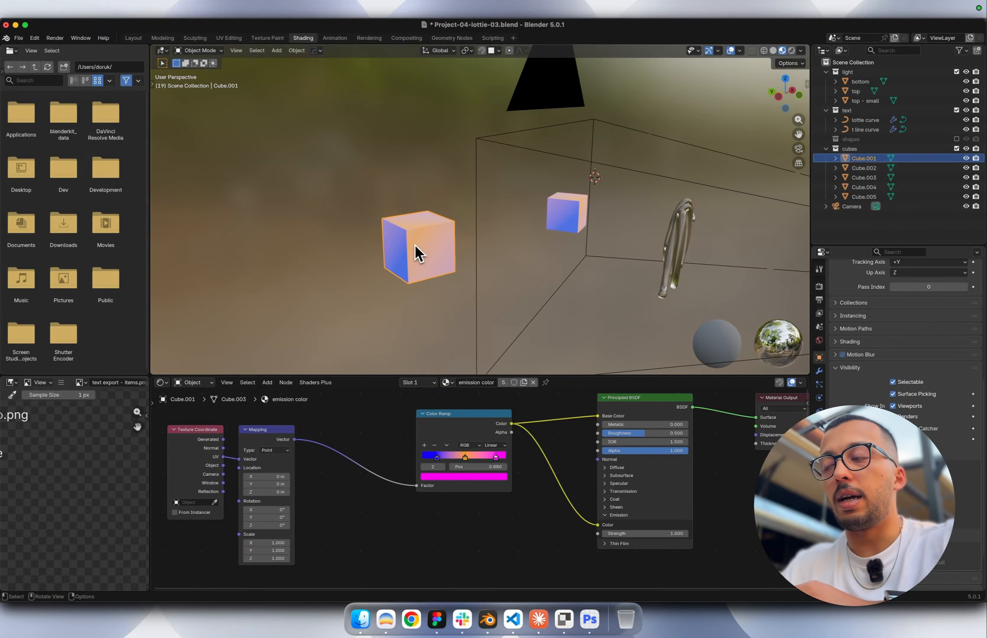
pyautogui.hscroll(8, 444, 286)
pyautogui.hscroll(-15, 455, 289)
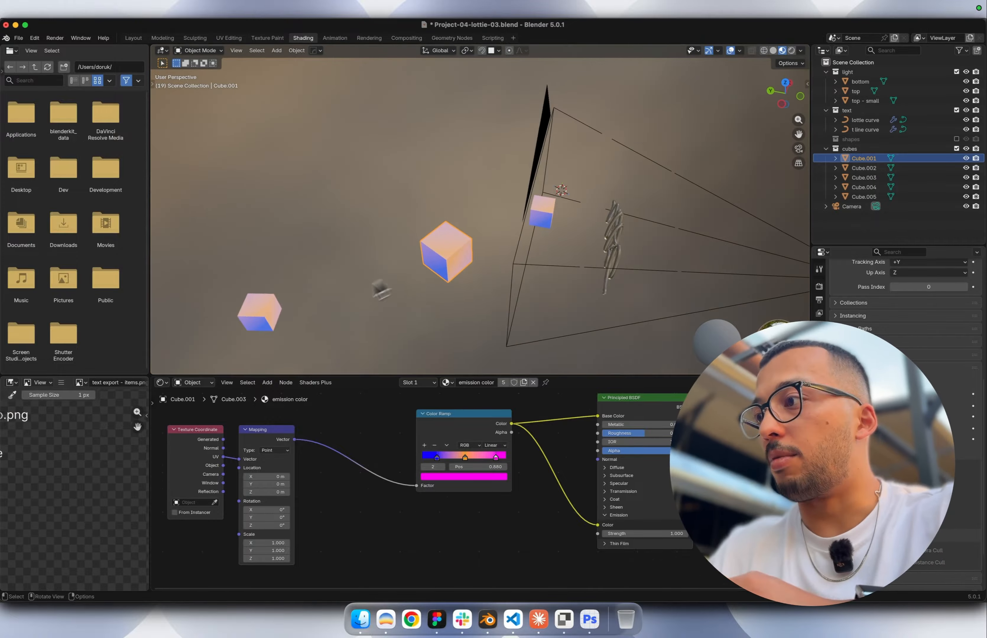
pyautogui.hscroll(10, 437, 248)
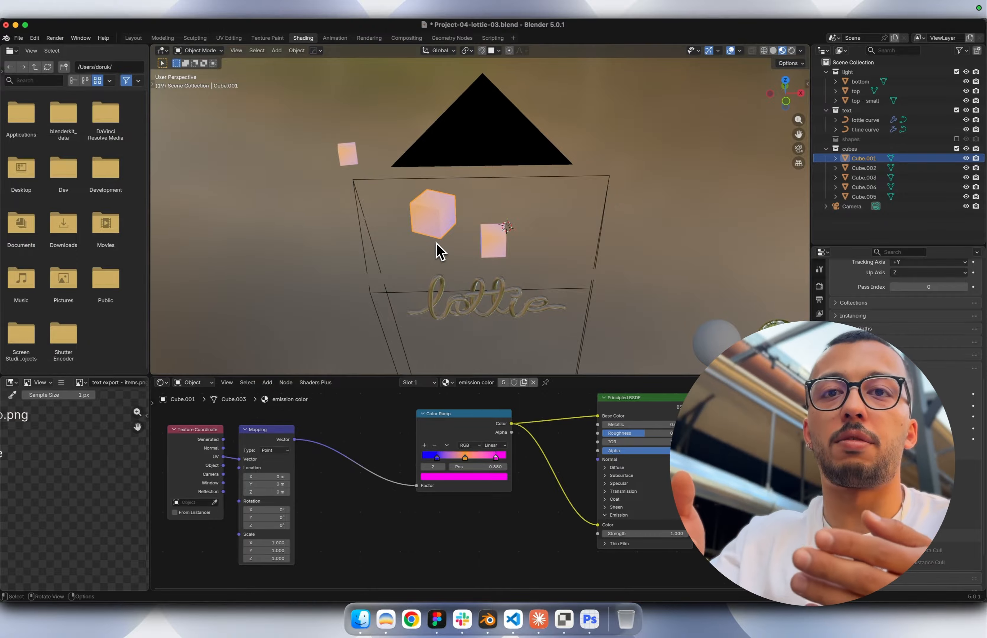
pyautogui.hscroll(5, 436, 245)
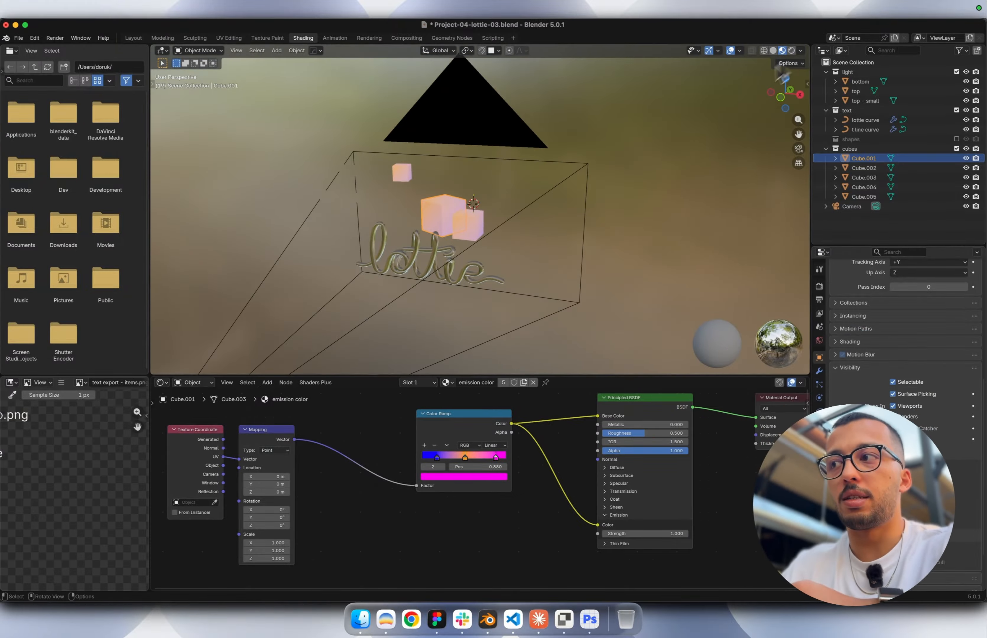
# In the rendered camera view, turn off camera ray visibility for Cube.001, Cube.005 and the cube behind the double t.
pyautogui.press('0')
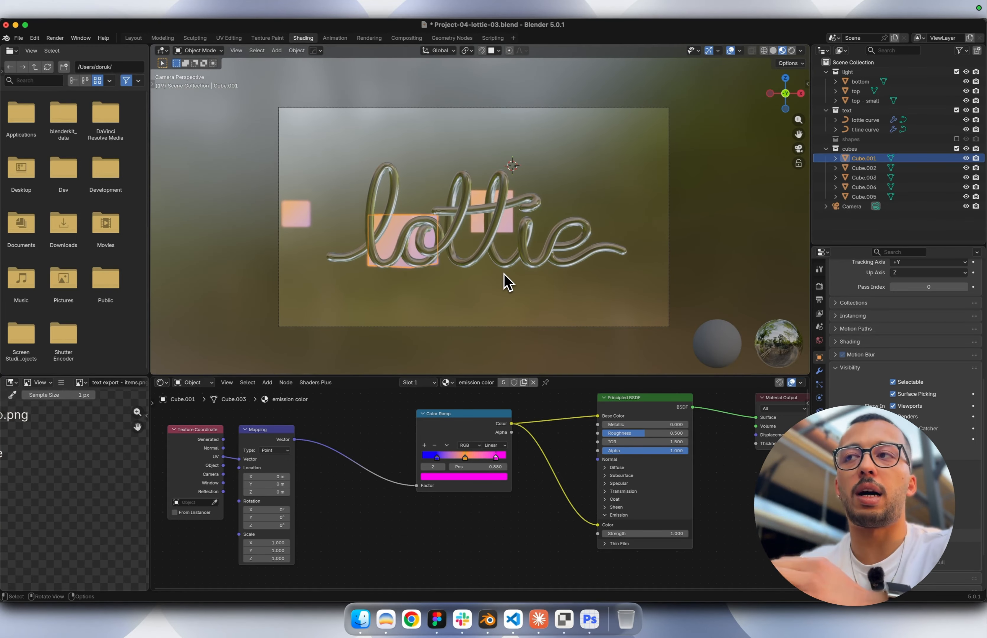
pyautogui.click(791, 50)
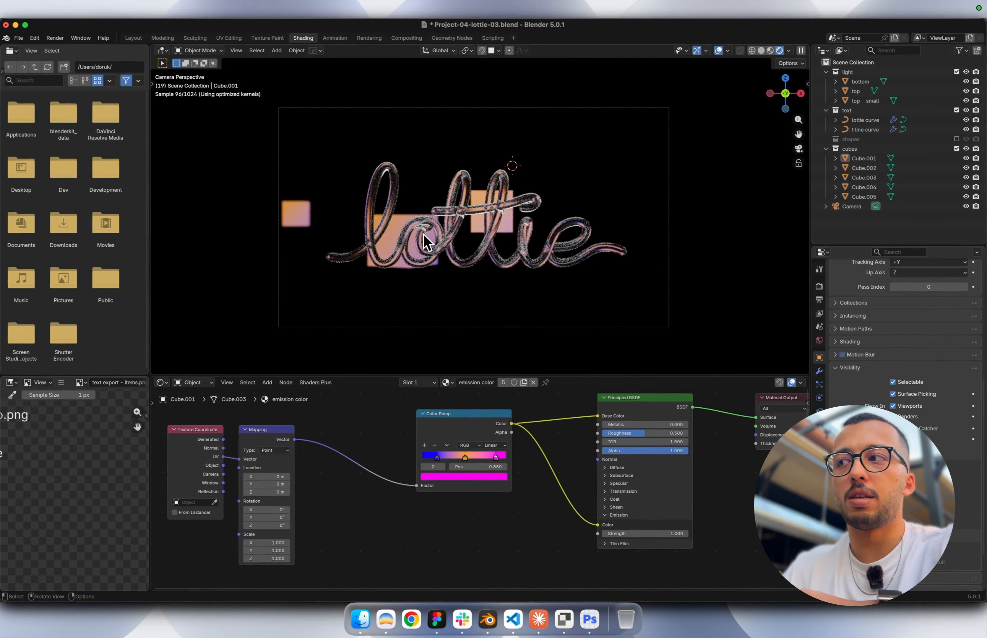
pyautogui.click(422, 236)
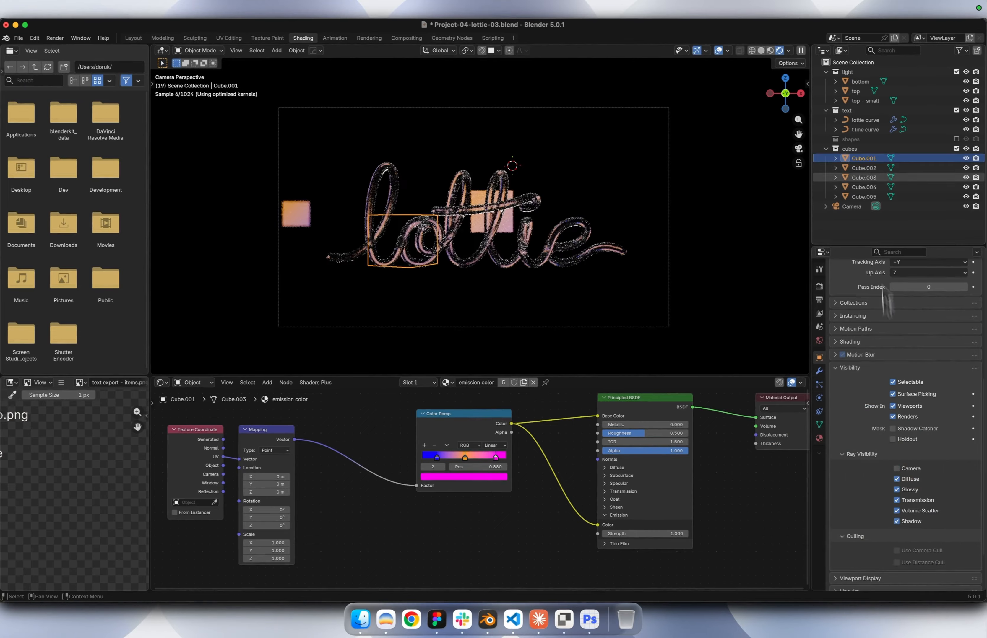
pyautogui.click(865, 177)
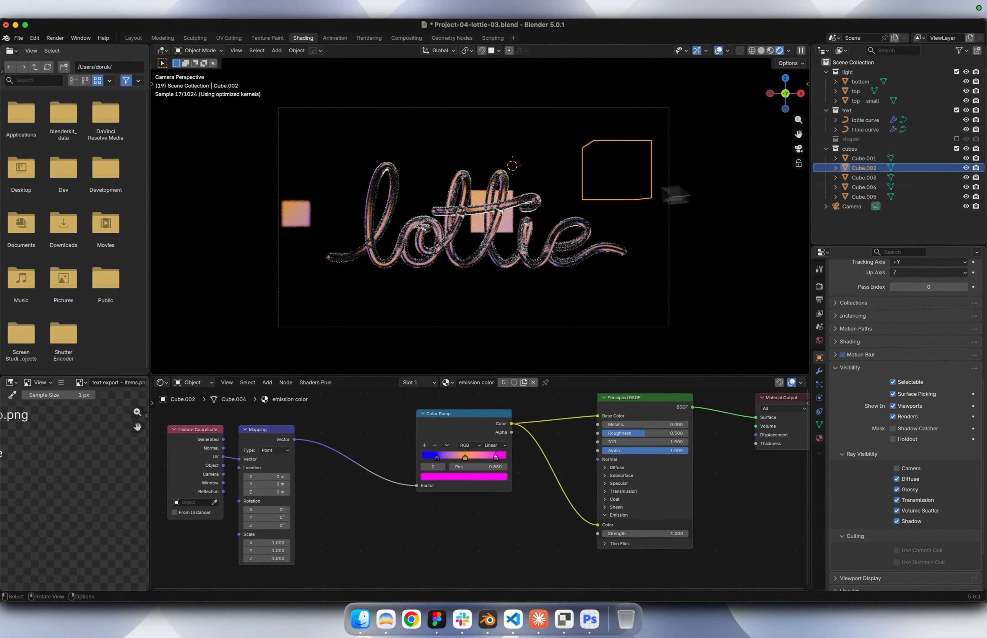
pyautogui.click(906, 469)
pyautogui.click(305, 218)
pyautogui.click(906, 469)
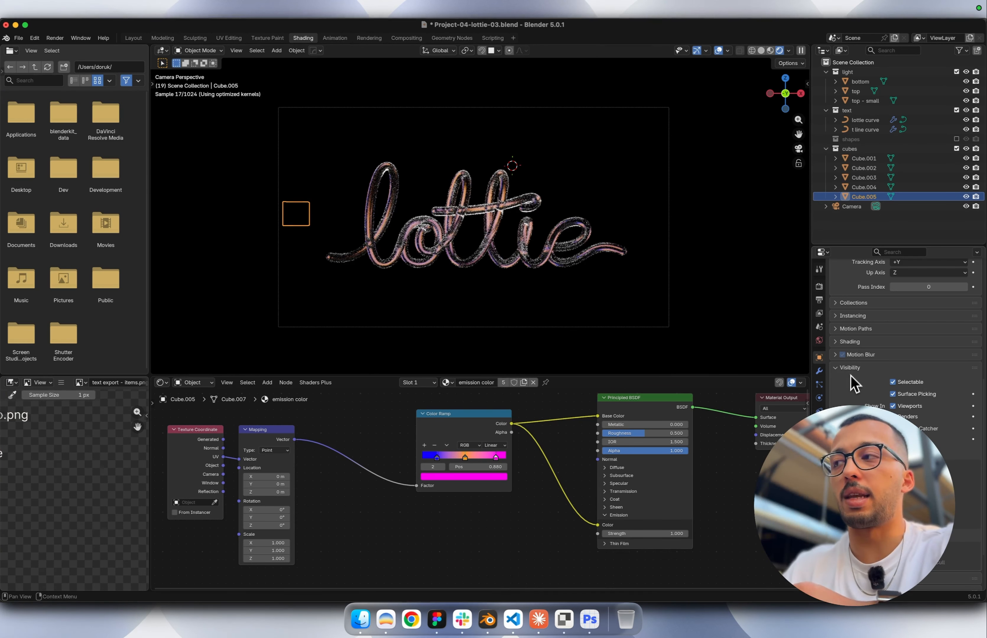
# Compare the scene in material preview and solid shading, examining where the hidden cubes sit around the lettering.
pyautogui.click(770, 54)
pyautogui.scroll(-10, 598, 238)
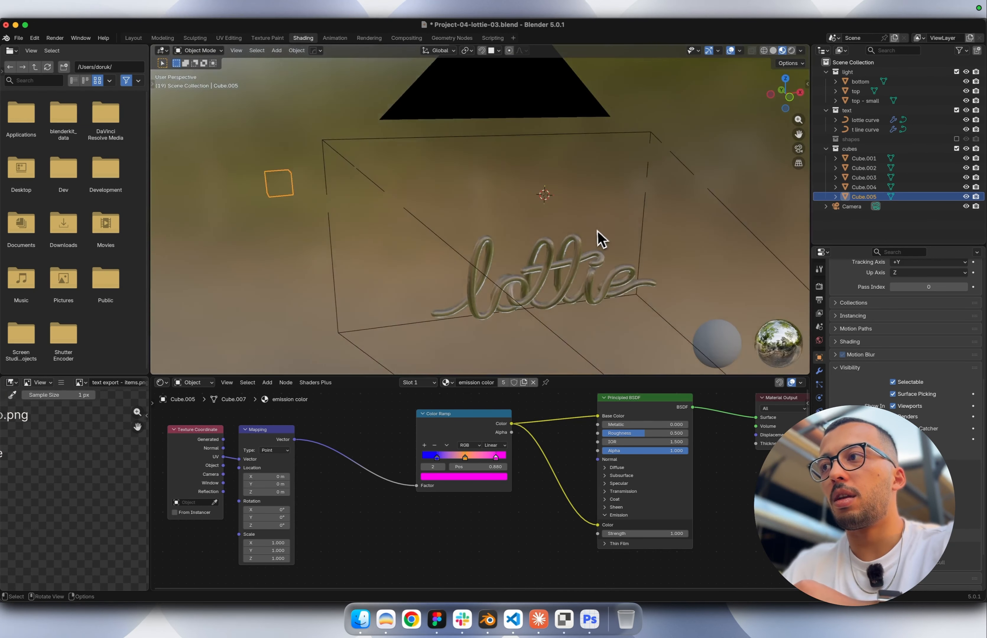
pyautogui.click(773, 51)
pyautogui.scroll(10, 618, 207)
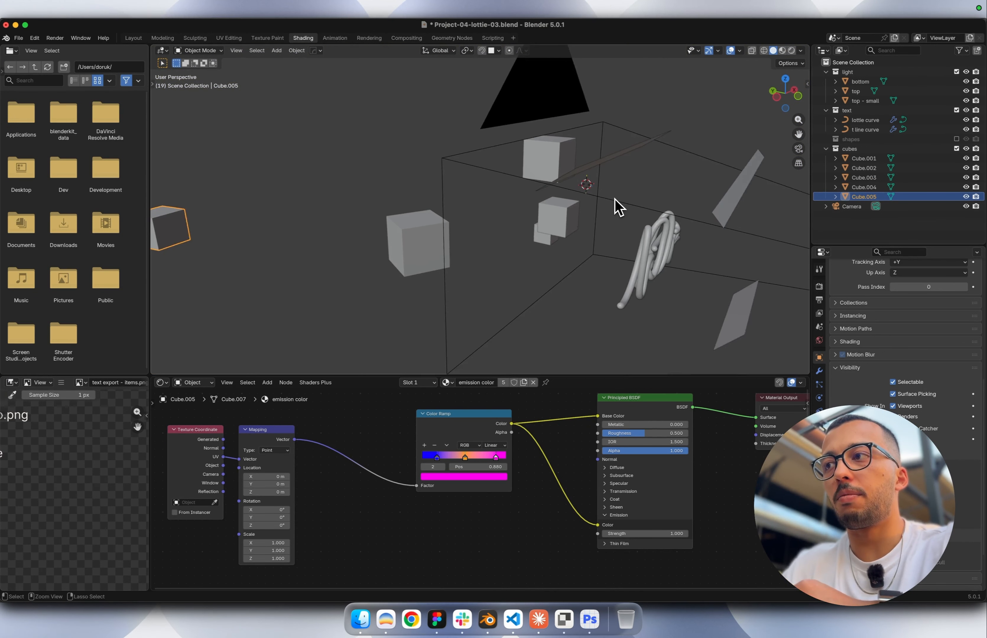
pyautogui.hscroll(8, 618, 207)
pyautogui.hscroll(-5, 618, 207)
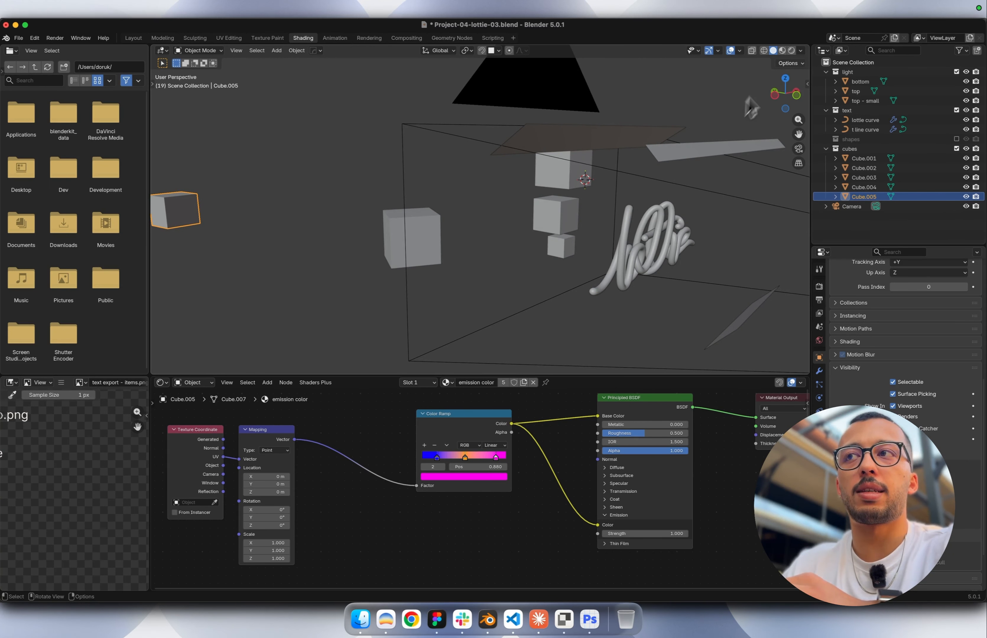
# Hide the bottom, top and top - small lights to examine the cubes' reflections alone in the rendered camera view, and show all three again.
pyautogui.click(791, 51)
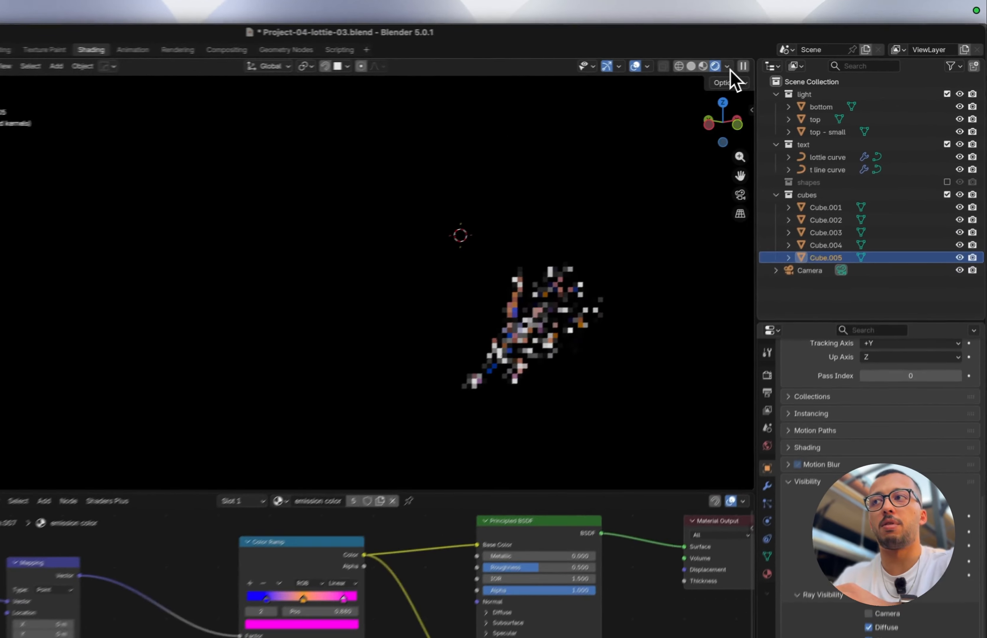
pyautogui.press('KP_0')
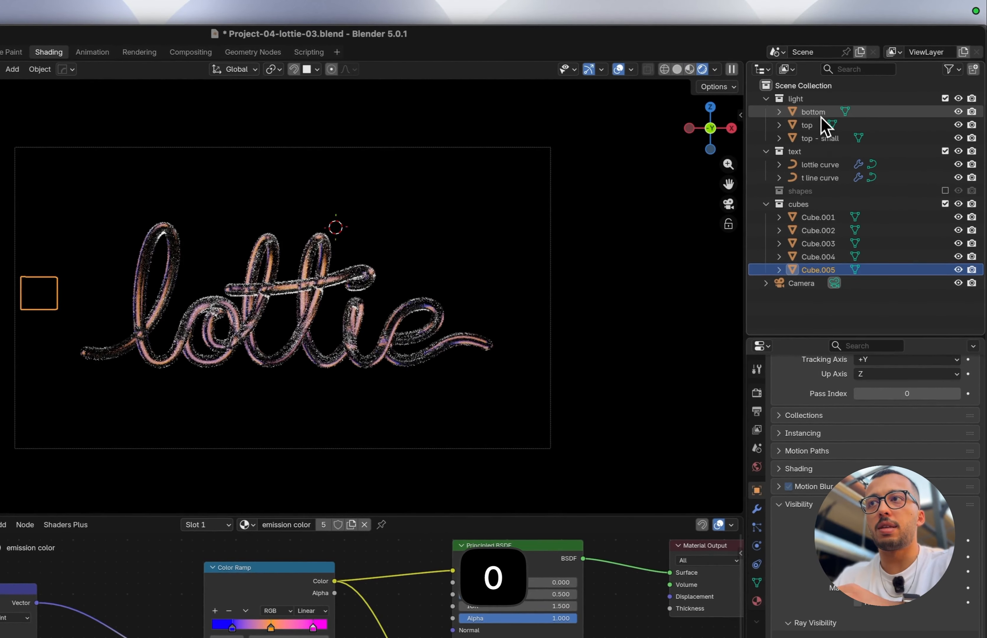
pyautogui.click(819, 113)
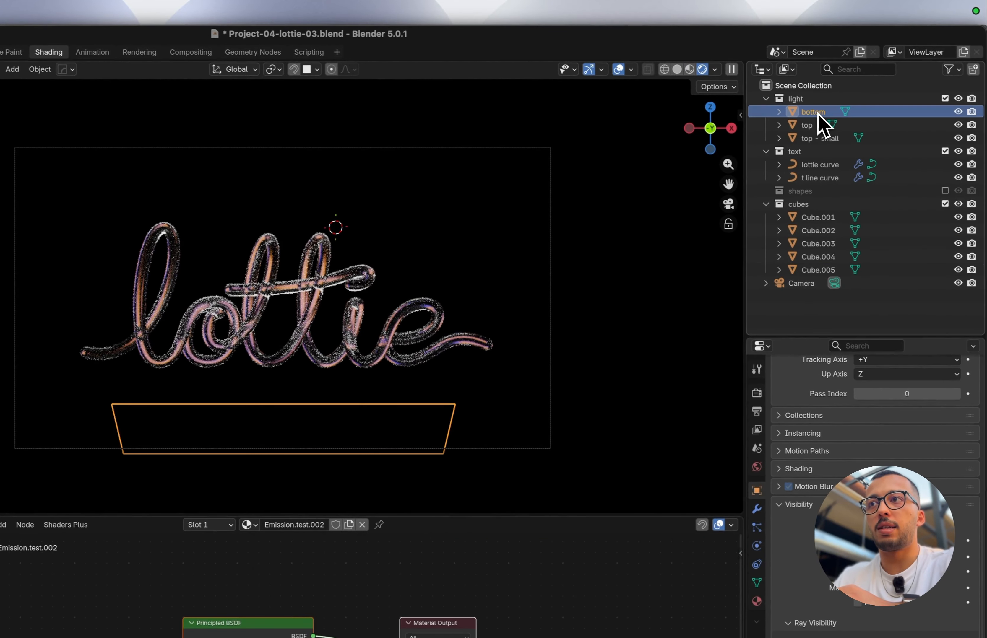
pyautogui.scroll(1, 473, 370)
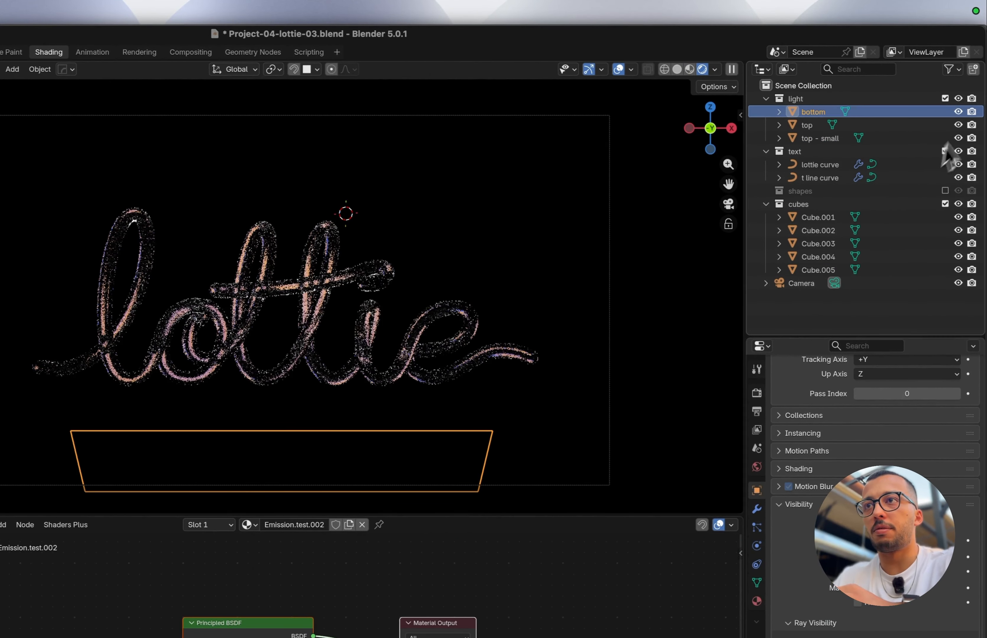
pyautogui.click(958, 111)
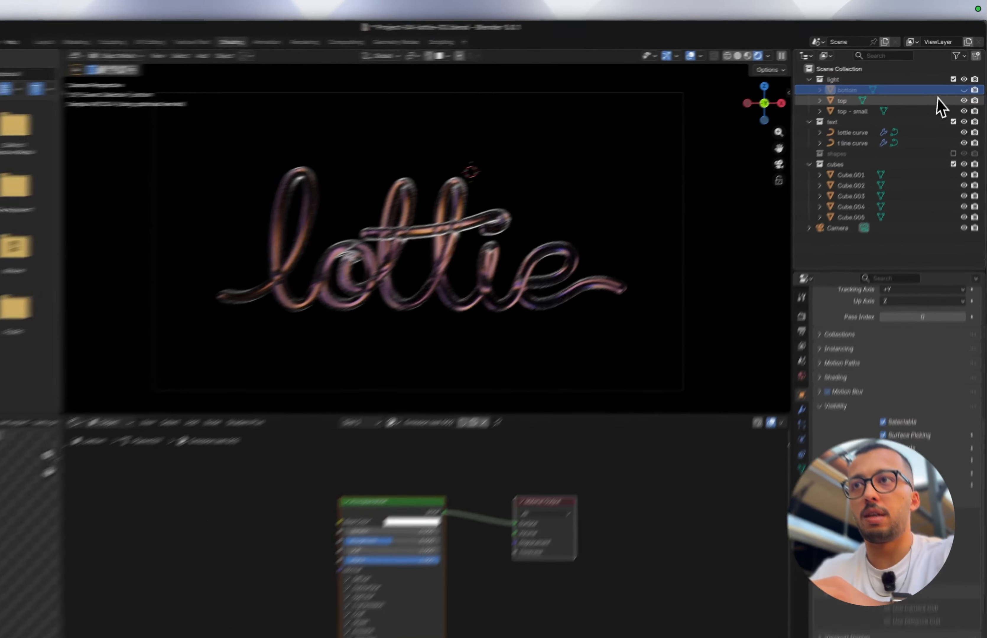
pyautogui.click(947, 91)
pyautogui.click(966, 91)
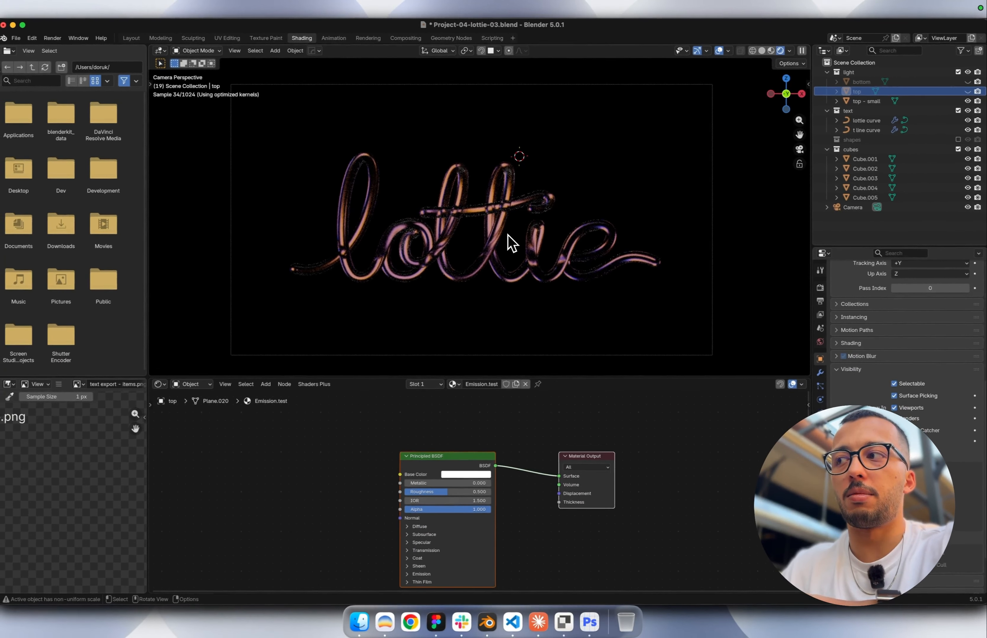
pyautogui.click(983, 105)
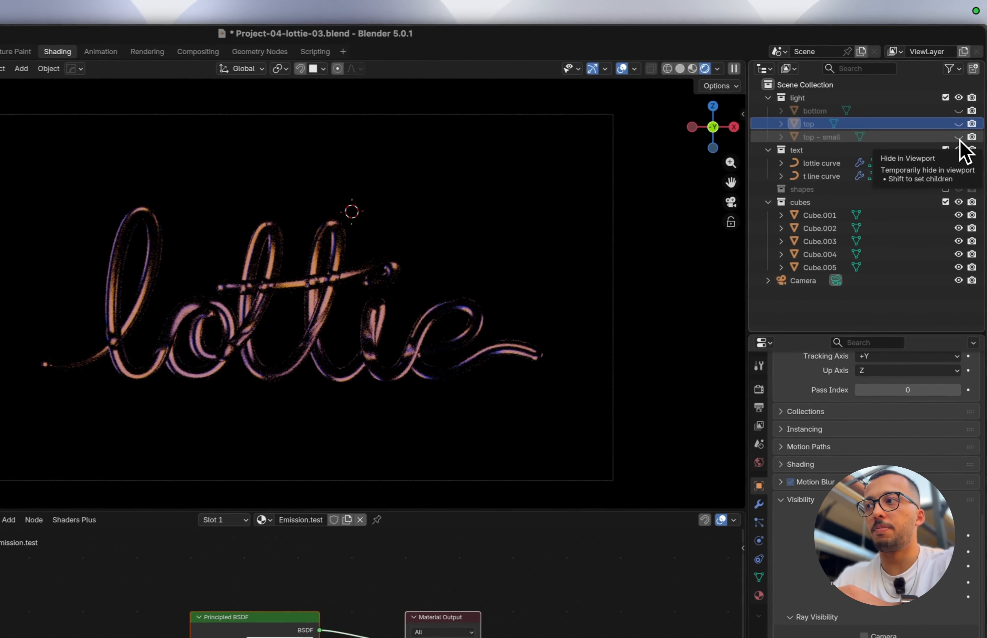
pyautogui.scroll(4, 419, 307)
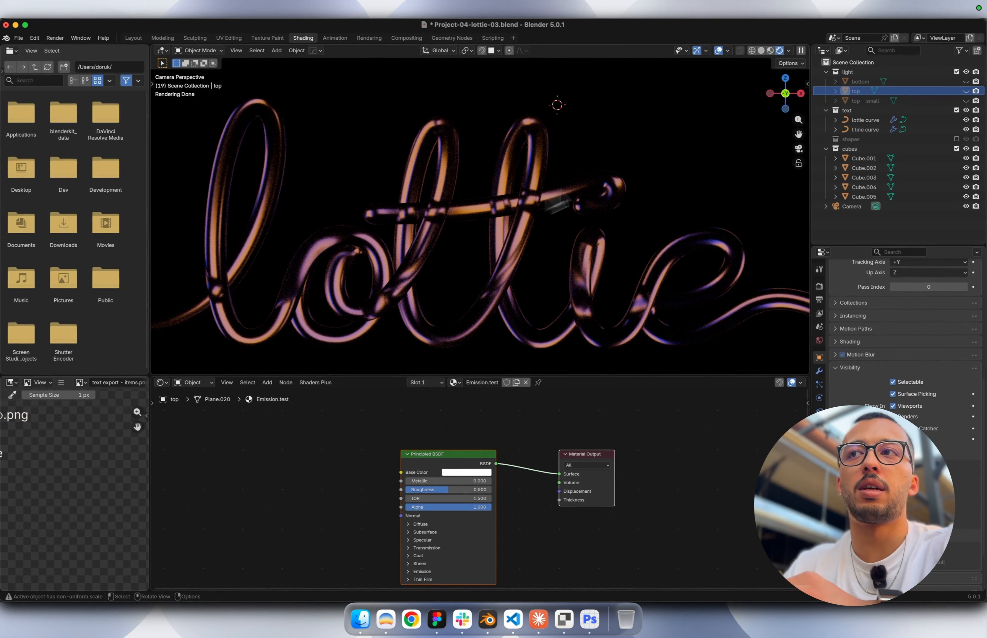
pyautogui.click(966, 101)
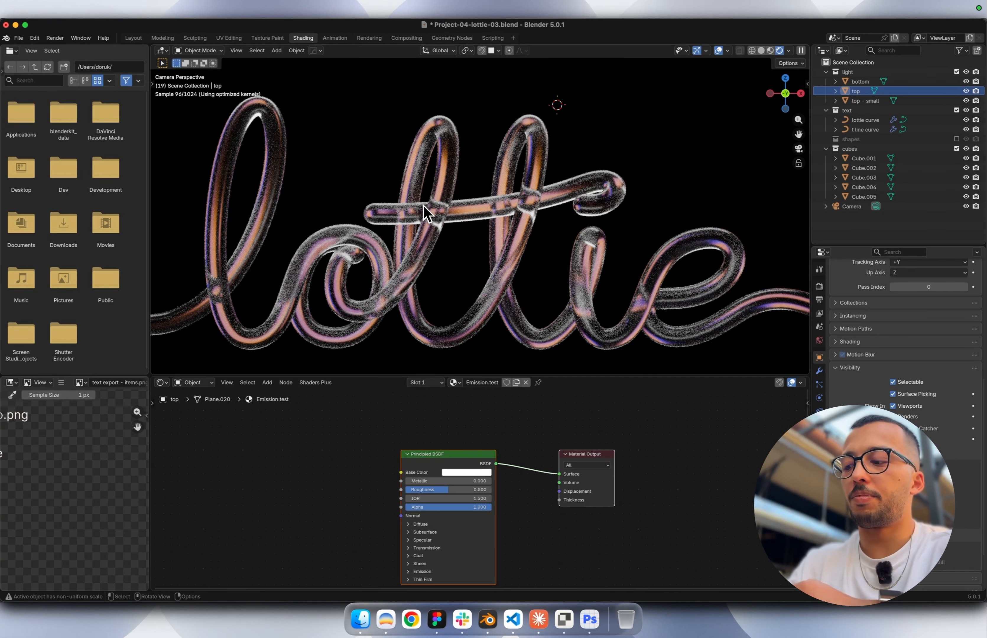
pyautogui.press('KP_0')
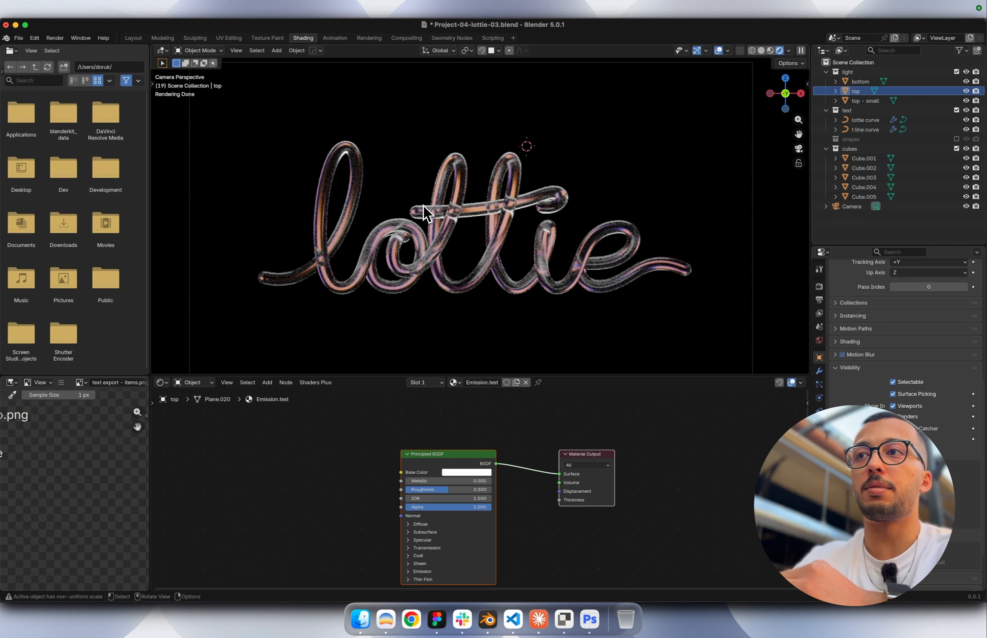
# Display the scene in solid shading and select the top - small light plane to inspect its placement above the lettering.
pyautogui.click(761, 50)
pyautogui.hscroll(-8, 543, 245)
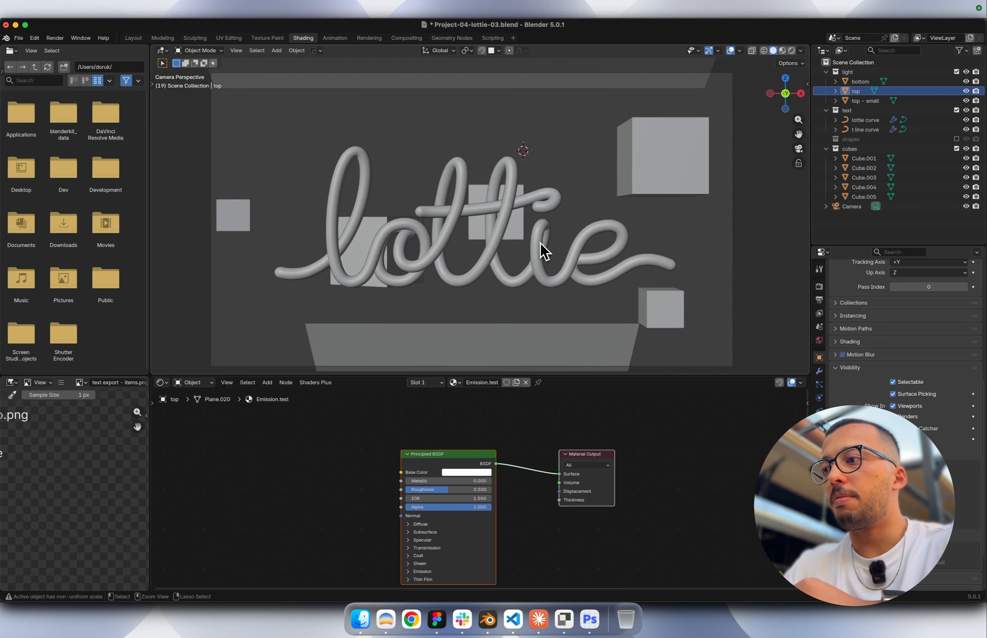
pyautogui.keyDown('ctrl'); pyautogui.scroll(-10, 542, 246); pyautogui.keyUp('ctrl')
pyautogui.hscroll(-5, 540, 243)
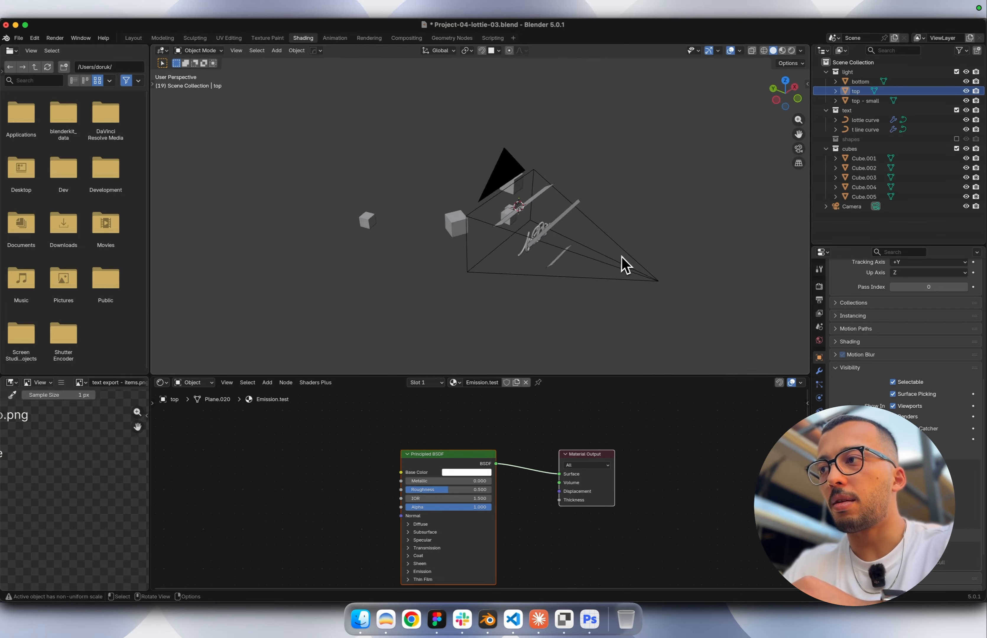
pyautogui.hscroll(-3, 621, 256)
pyautogui.keyDown('ctrl'); pyautogui.scroll(15, 618, 261); pyautogui.keyUp('ctrl')
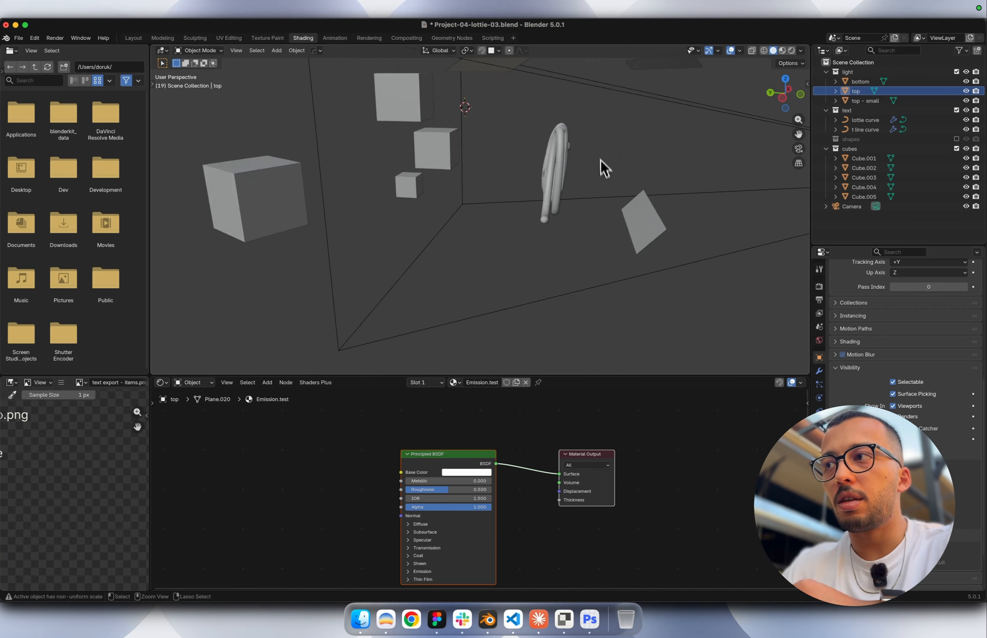
pyautogui.keyDown('ctrl'); pyautogui.scroll(-2, 601, 158); pyautogui.keyUp('ctrl')
pyautogui.keyDown('shift'); pyautogui.scroll(5, 599, 154); pyautogui.keyUp('shift')
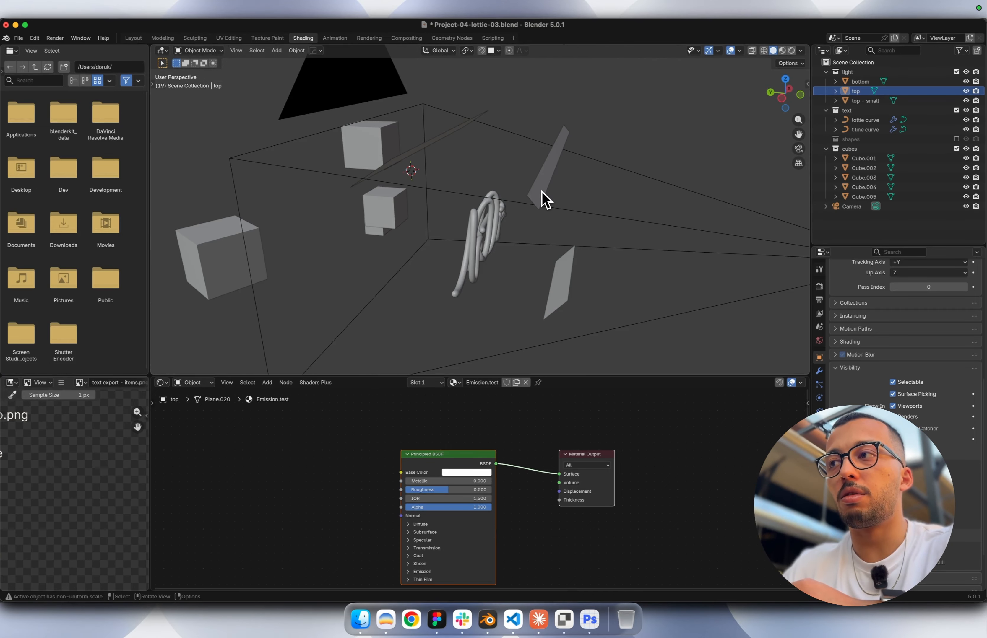
pyautogui.click(558, 174)
pyautogui.scroll(5, 554, 176)
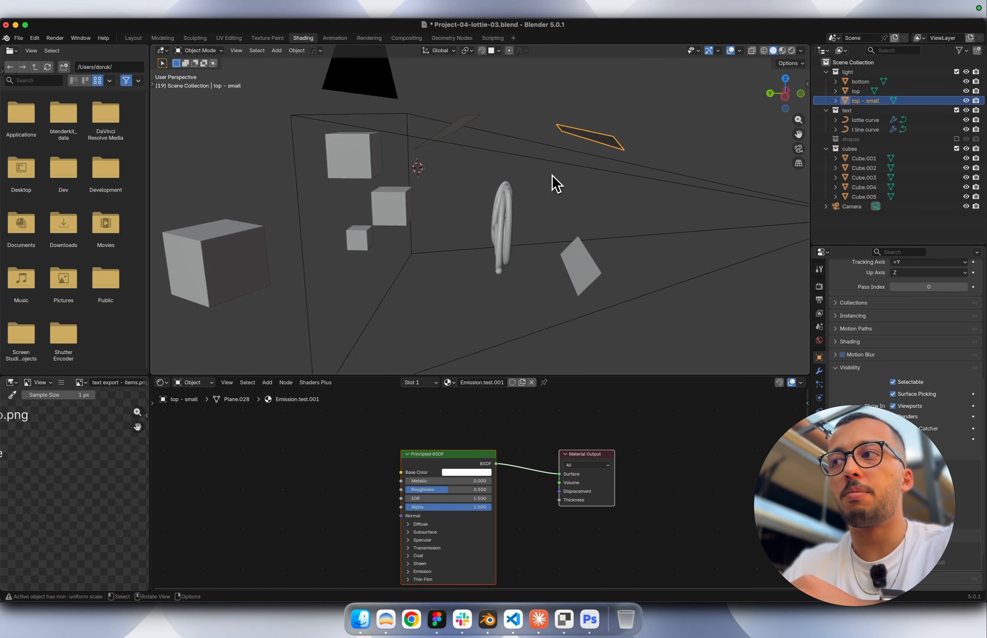
# Select the bottom and top light planes to inspect how each is tilted around the lettering.
pyautogui.scroll(10, 556, 182)
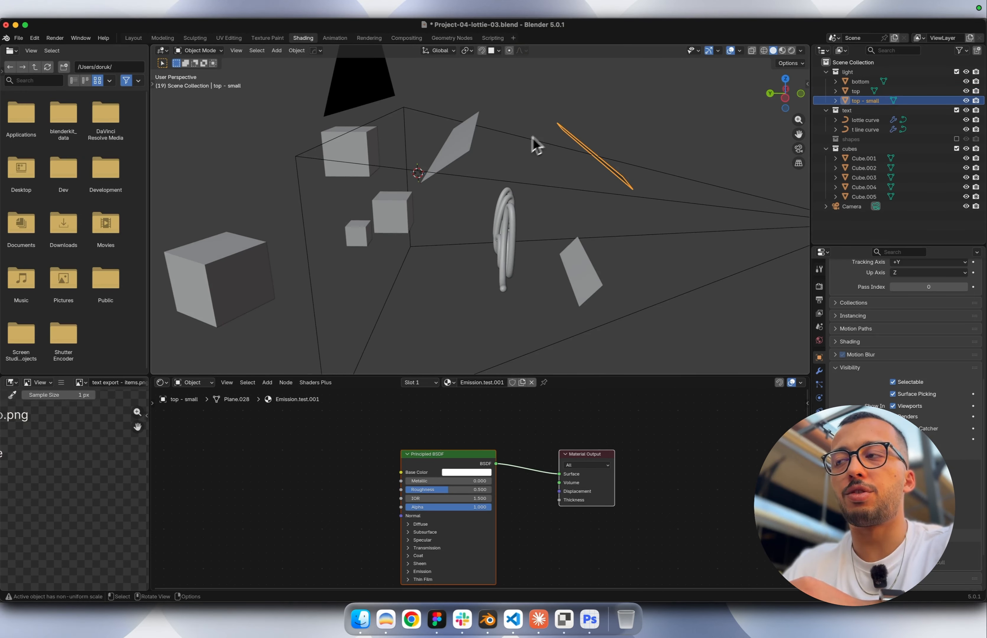
pyautogui.hscroll(5, 553, 121)
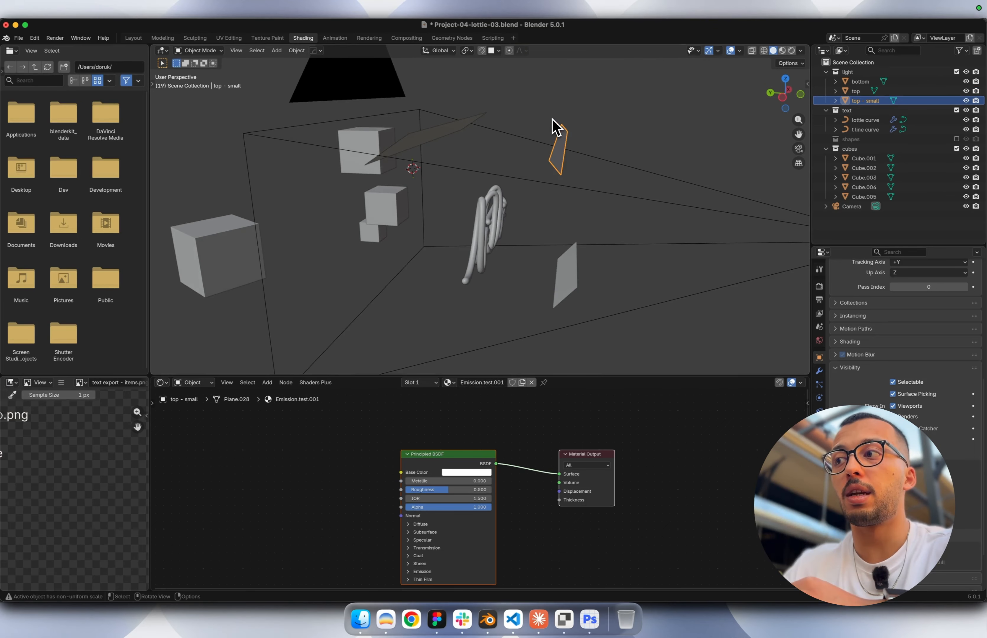
pyautogui.hscroll(-5, 553, 121)
pyautogui.click(461, 155)
pyautogui.click(584, 269)
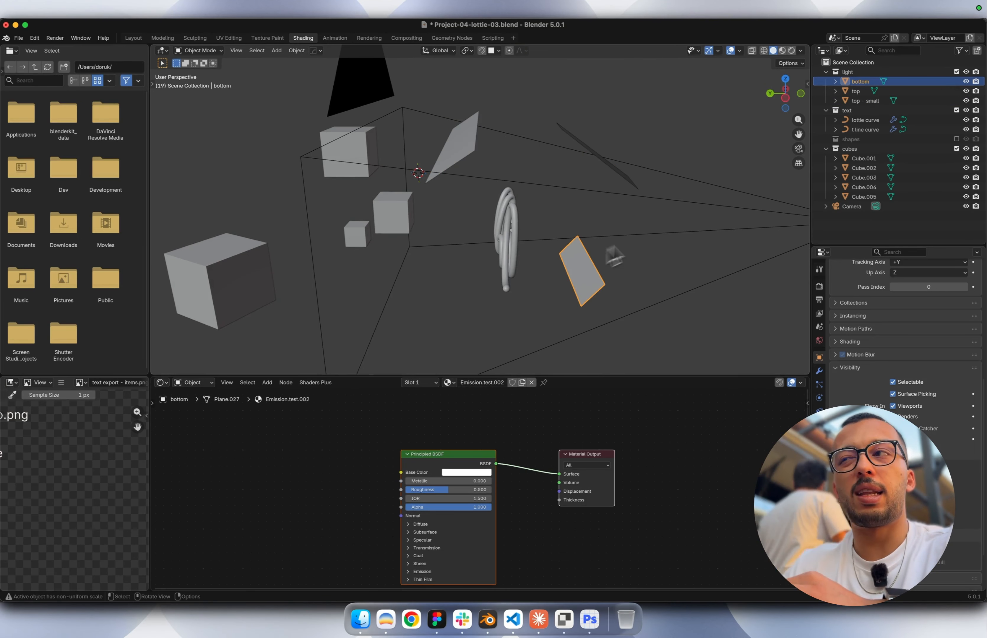
pyautogui.click(626, 161)
pyautogui.click(465, 157)
pyautogui.scroll(10, 484, 158)
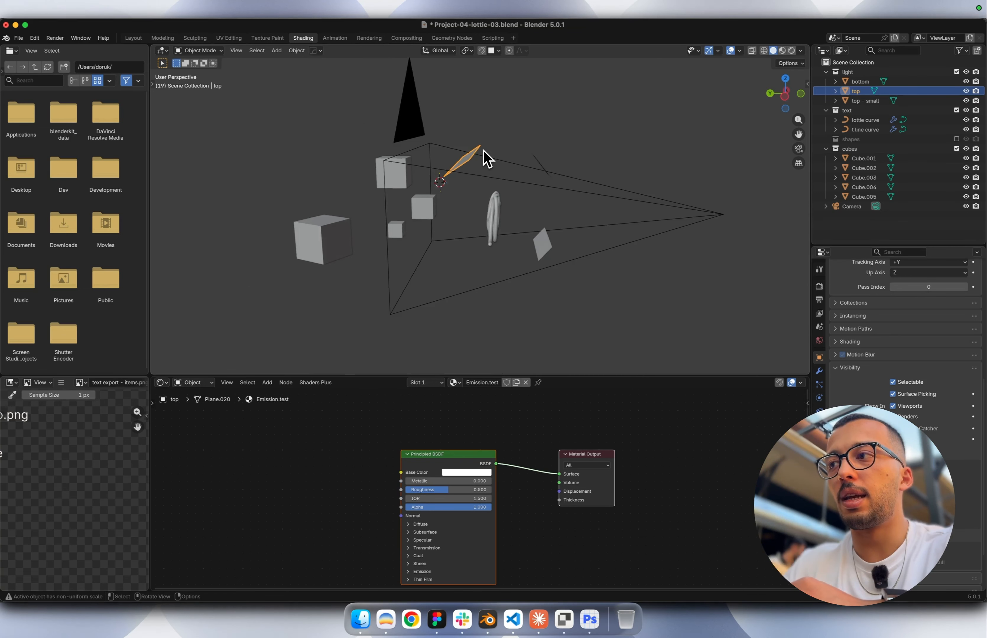
# Examine the lettering and the cubes behind it from several angles in solid shading.
pyautogui.scroll(10, 484, 158)
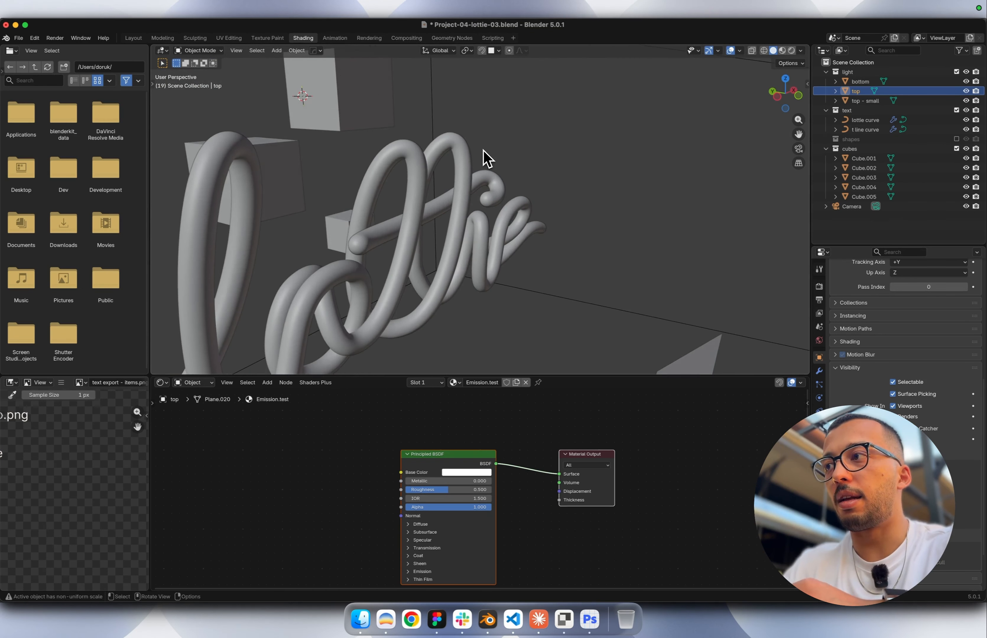
pyautogui.hscroll(10, 487, 158)
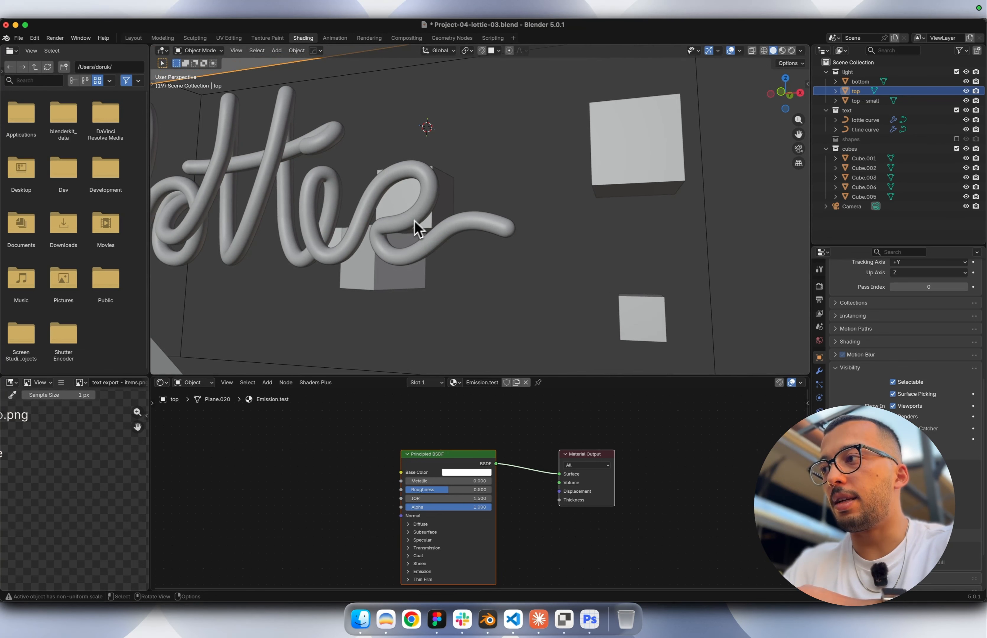
pyautogui.hscroll(-10, 400, 242)
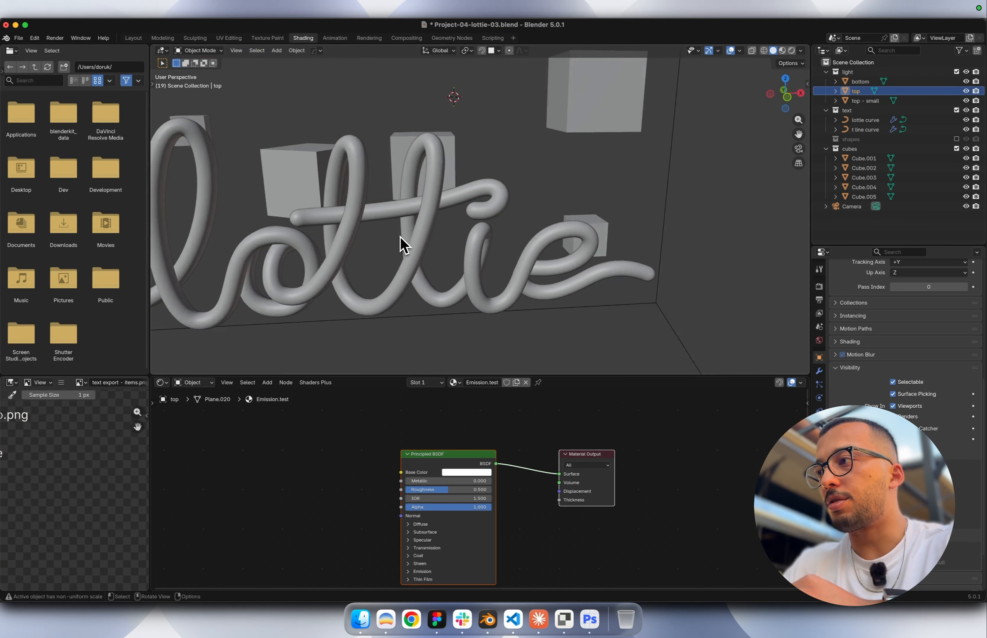
pyautogui.scroll(-5, 401, 242)
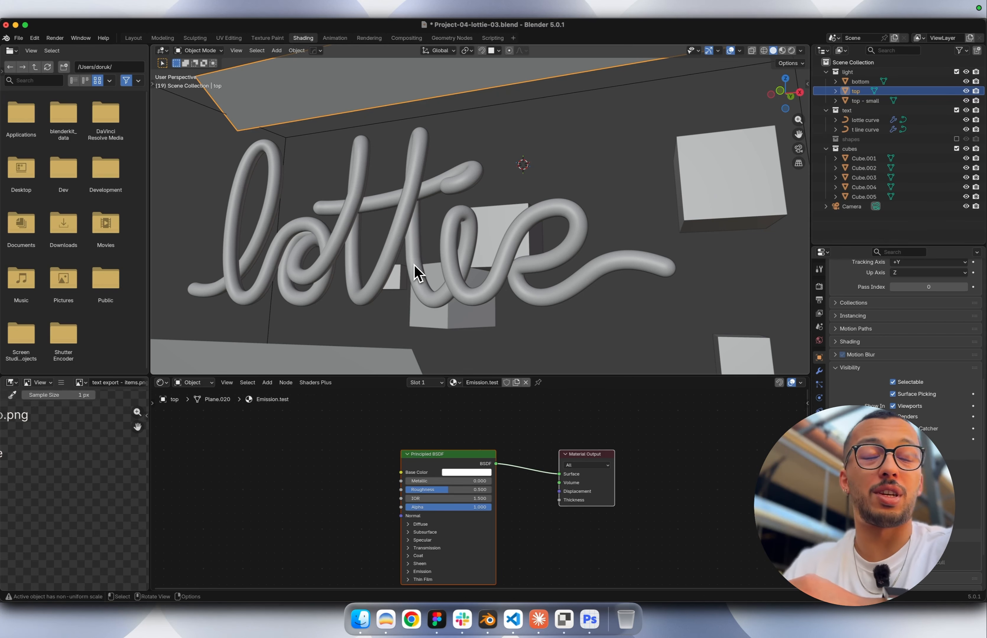
pyautogui.scroll(5, 414, 265)
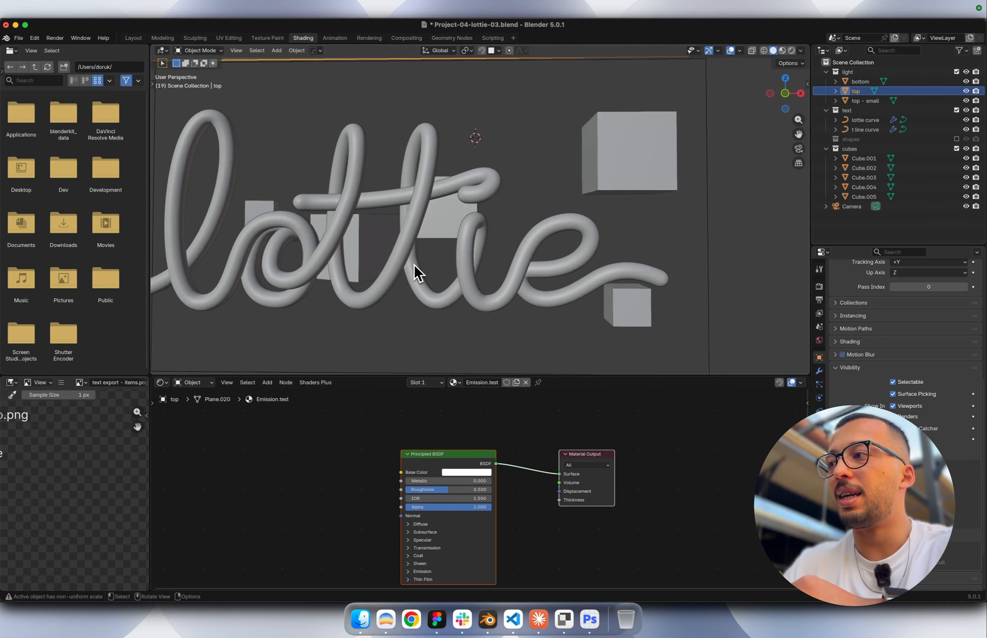
pyautogui.keyDown('shift'); pyautogui.hscroll(-3, 414, 266); pyautogui.keyUp('shift')
pyautogui.hscroll(-8, 434, 234)
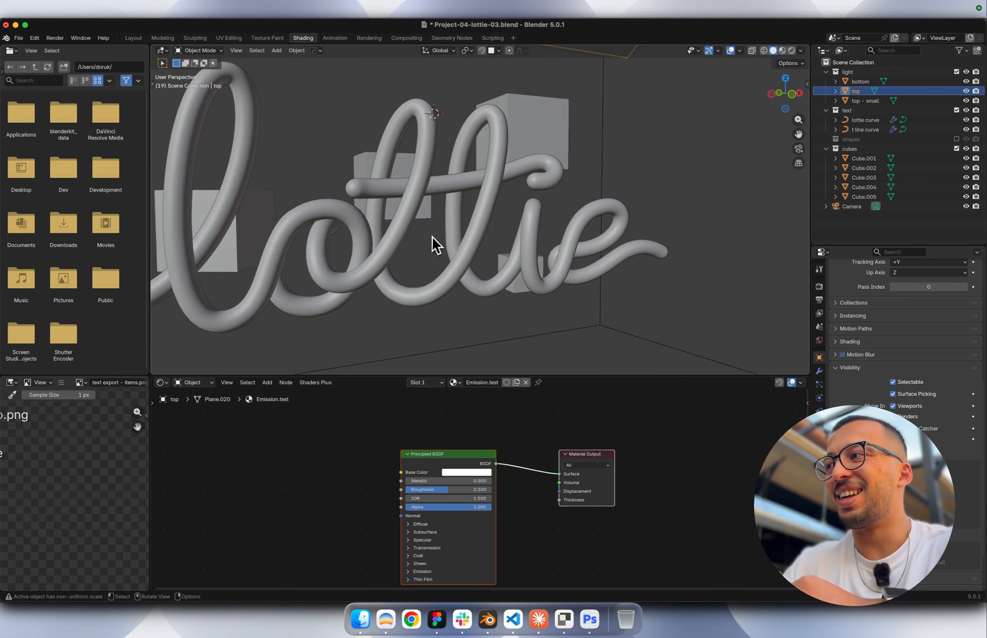
# Exclude the shapes collection and examine the lettering alone in the rendered camera view.
pyautogui.press('0')
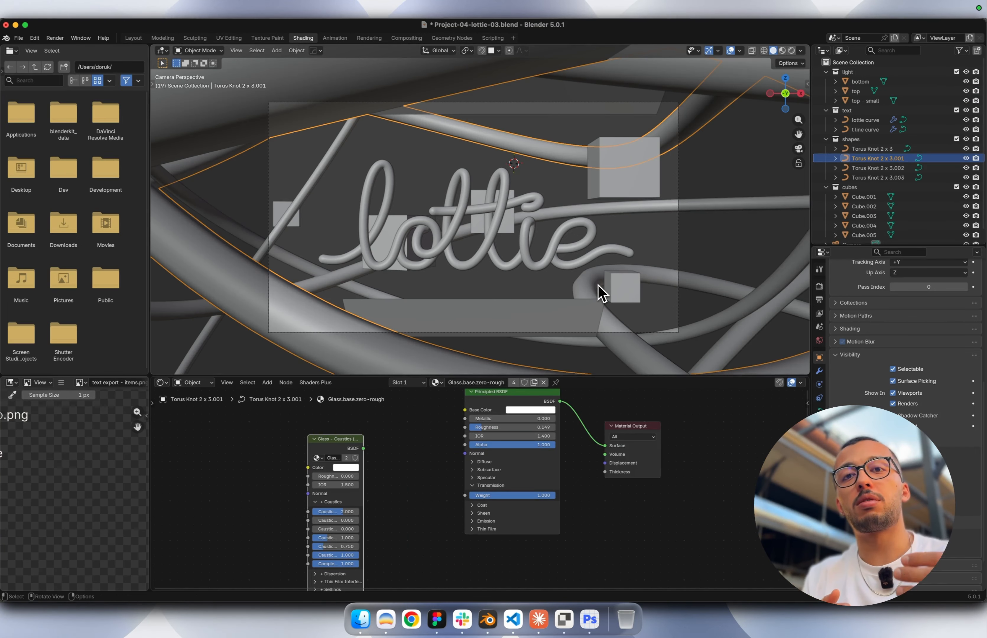
pyautogui.click(956, 139)
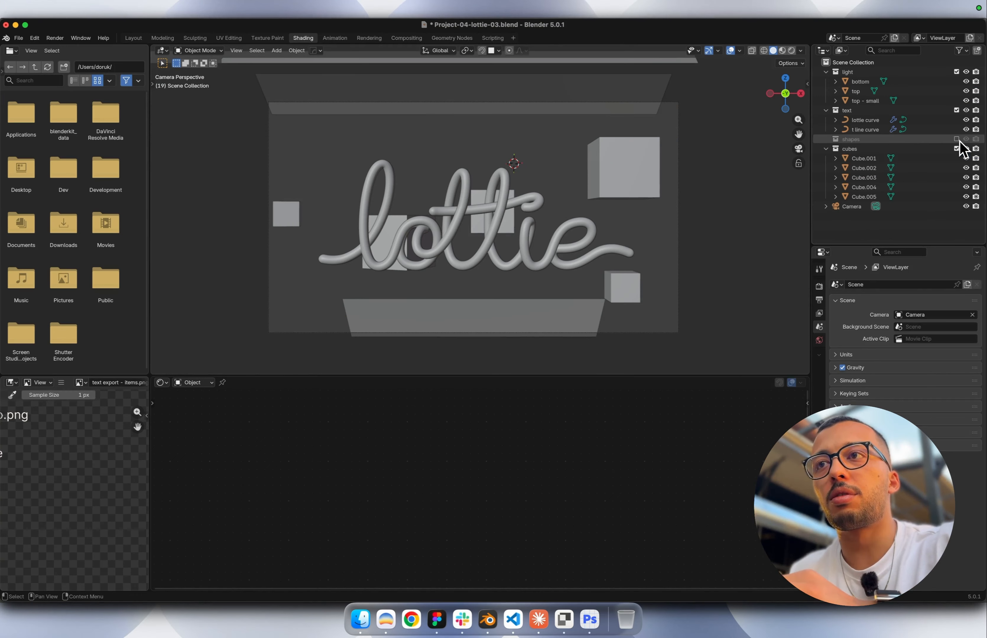
pyautogui.click(792, 50)
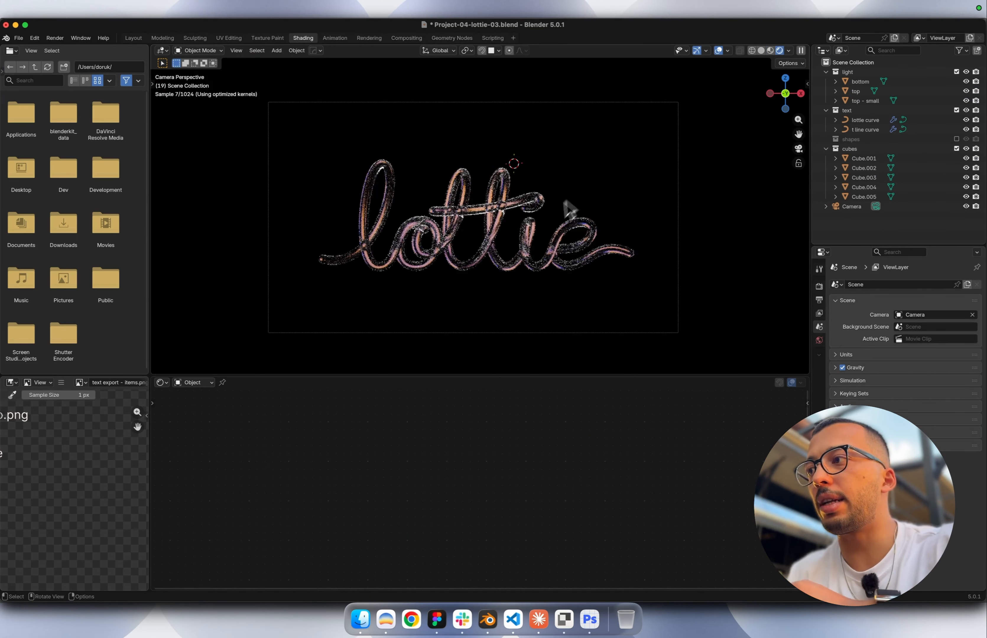
pyautogui.scroll(3, 551, 226)
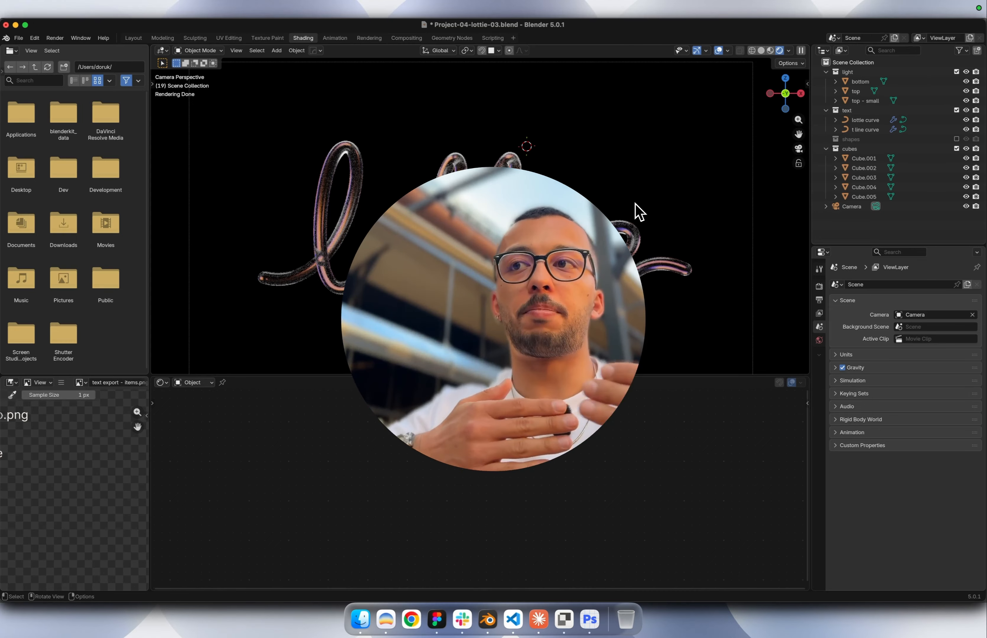
# Select the Camera and show its lens settings to check the focal length.
pyautogui.click(867, 206)
pyautogui.scroll(-5, 853, 435)
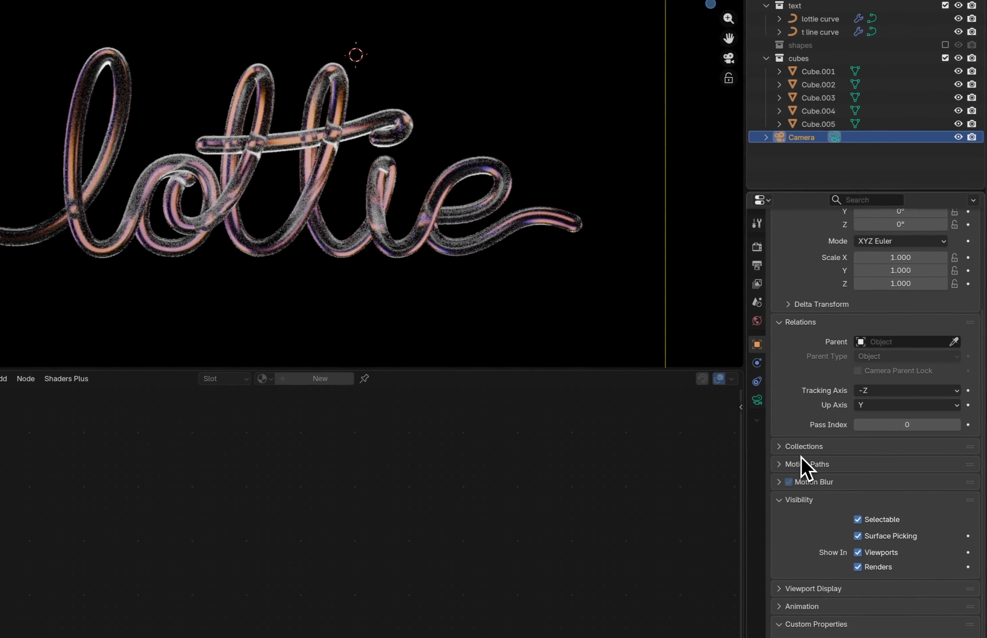
pyautogui.click(757, 400)
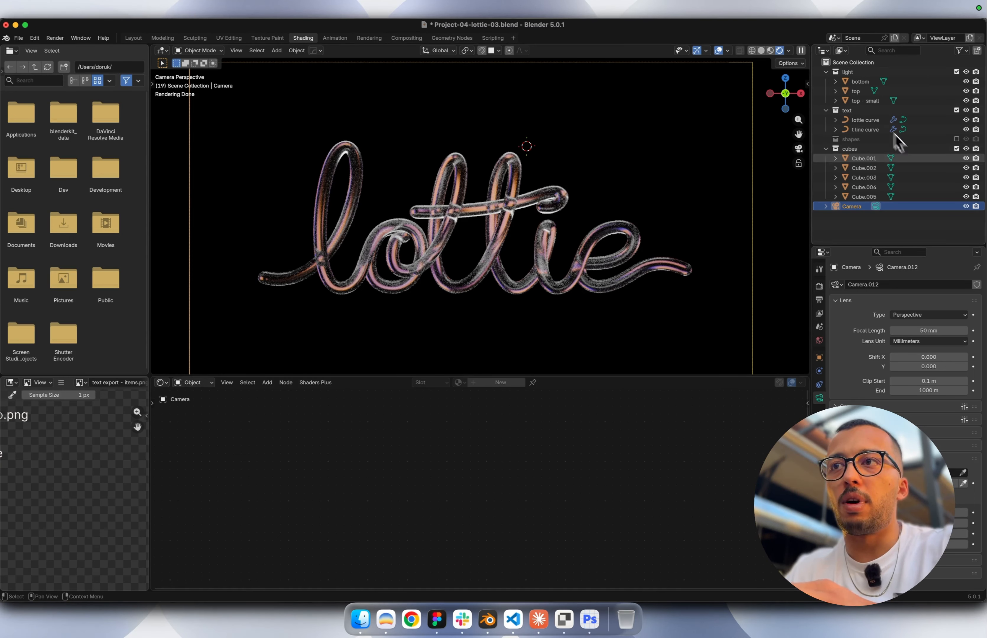
# Enable the shapes collection and display the torus knots surrounding the lettering in solid shading with nothing selected.
pyautogui.click(957, 139)
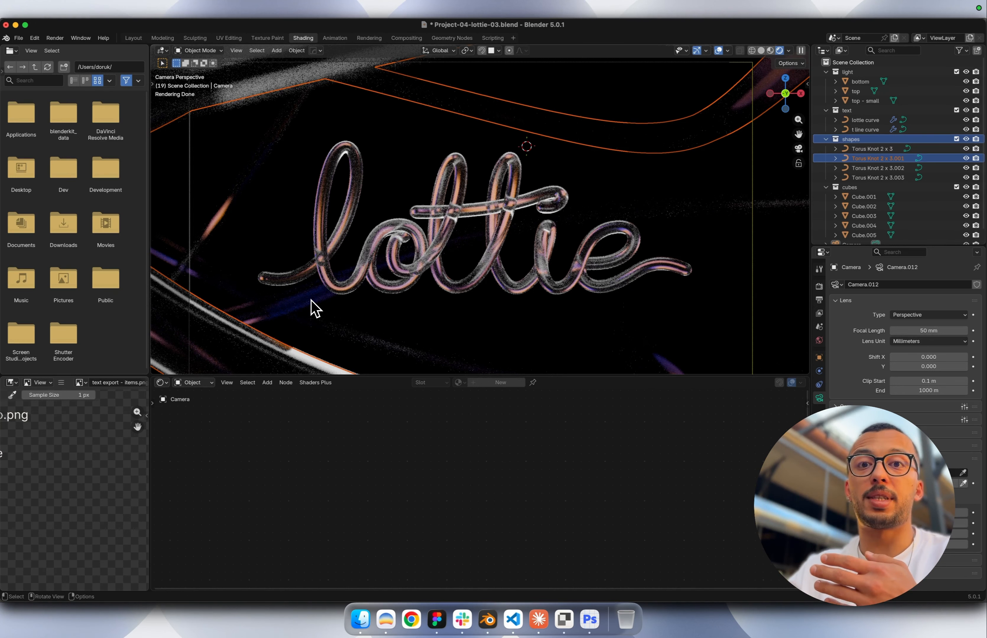
pyautogui.scroll(-1, 312, 300)
pyautogui.press('0')
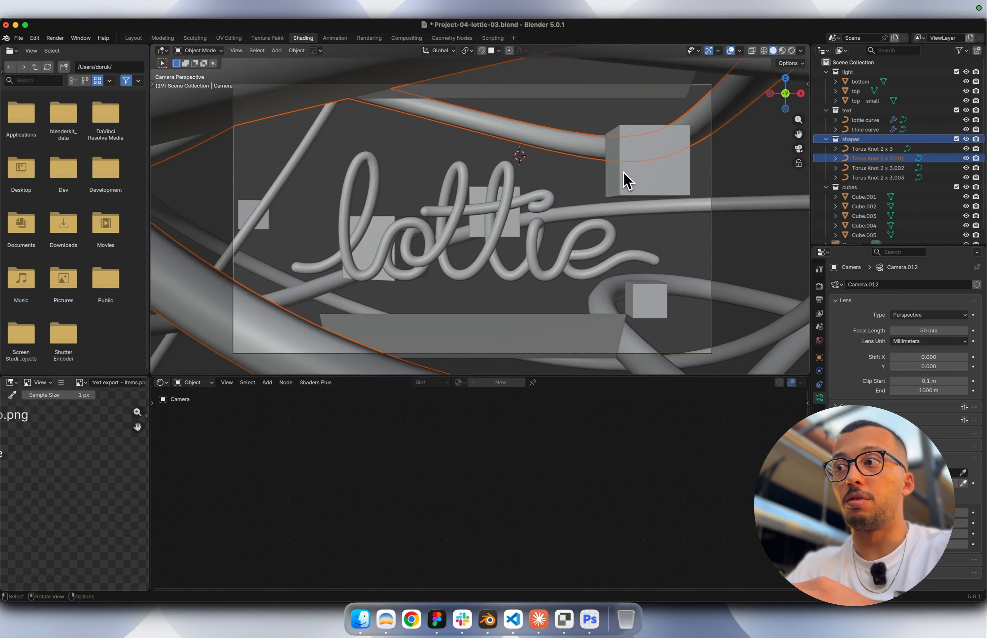
pyautogui.scroll(-5, 624, 172)
pyautogui.moveTo(623, 172); pyautogui.dragTo(625, 173, button='middle')
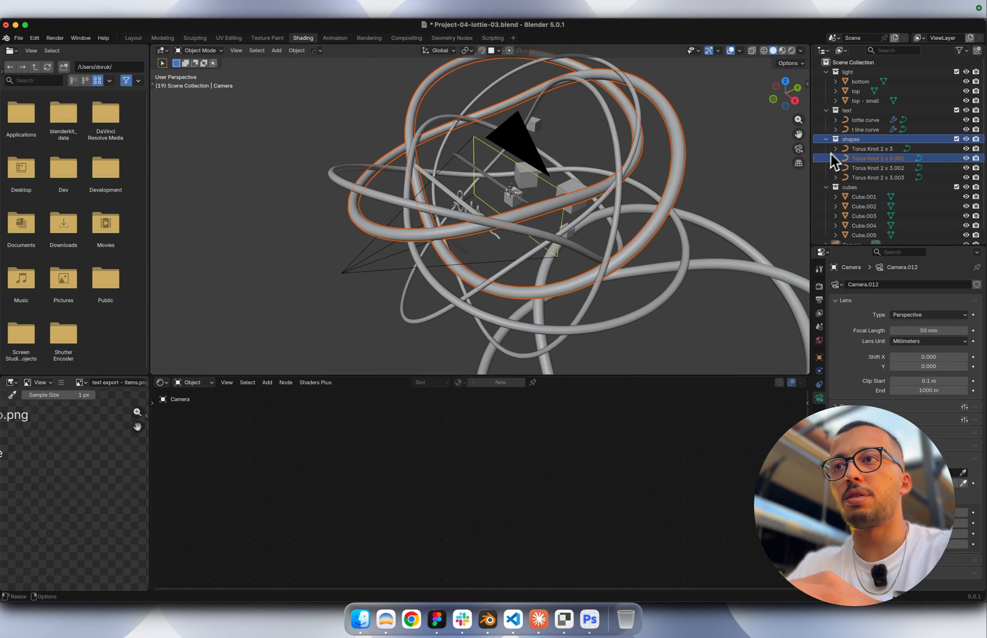
pyautogui.moveTo(787, 172); pyautogui.dragTo(761, 174, button='middle')
pyautogui.click(762, 175)
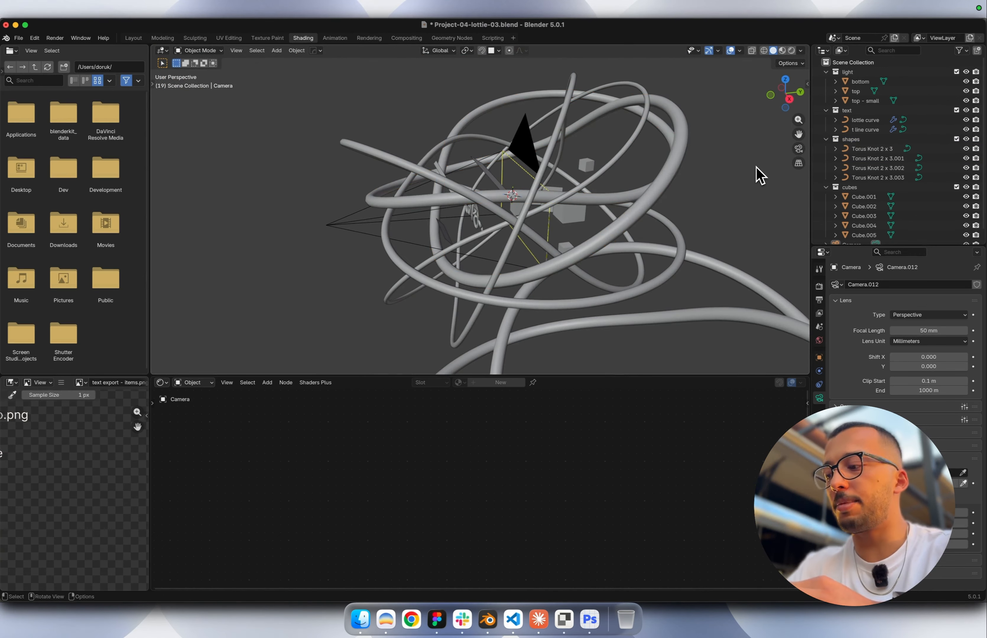
# Try a Torus spiral curve as an additional shape and undo its creation.
pyautogui.hotkey('shift', 'a')
pyautogui.moveTo(741, 165)
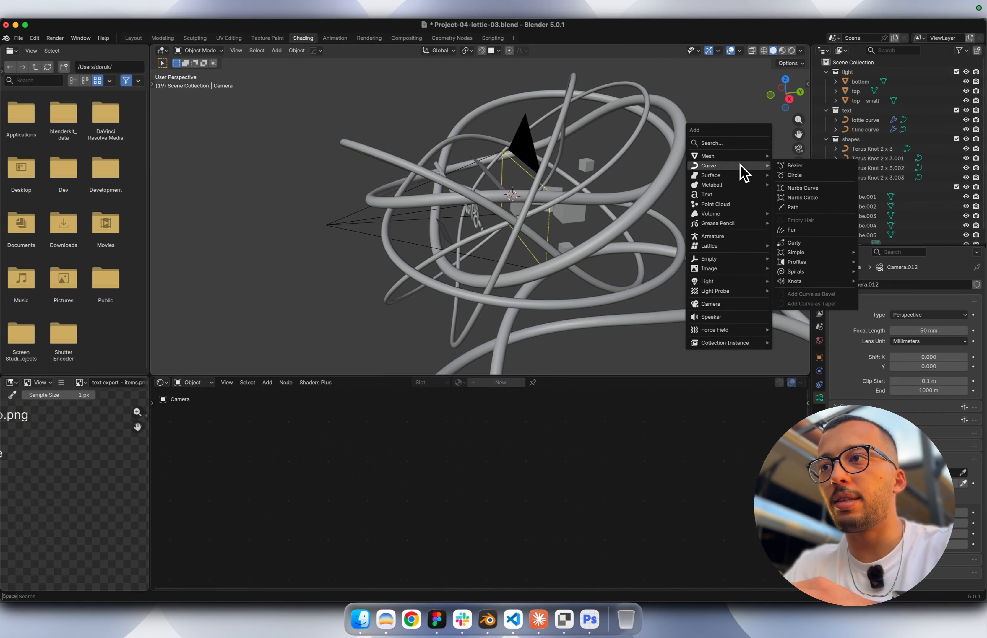
pyautogui.moveTo(820, 272)
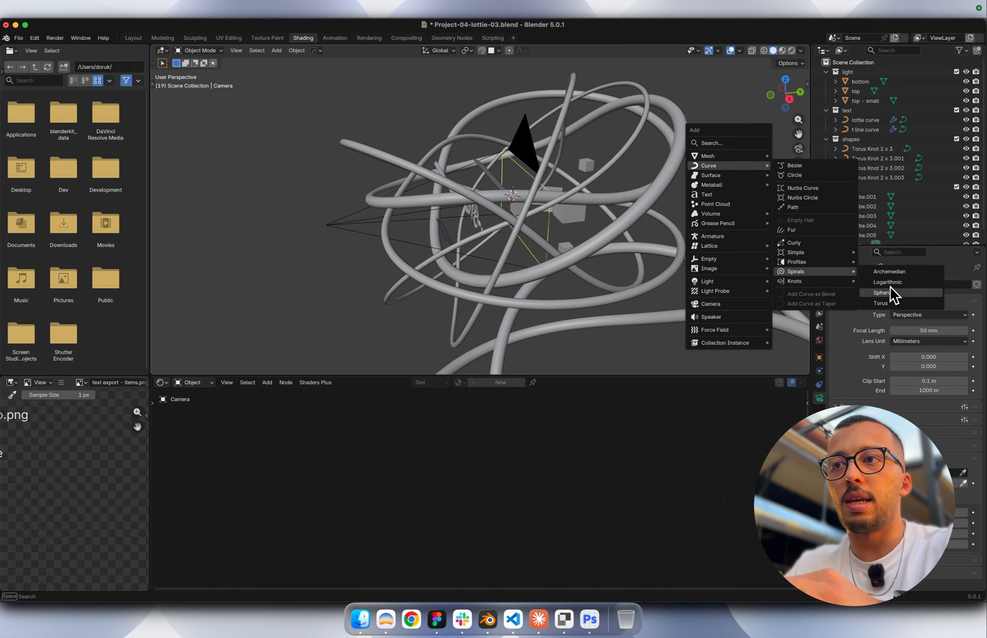
pyautogui.click(889, 305)
pyautogui.scroll(5, 544, 194)
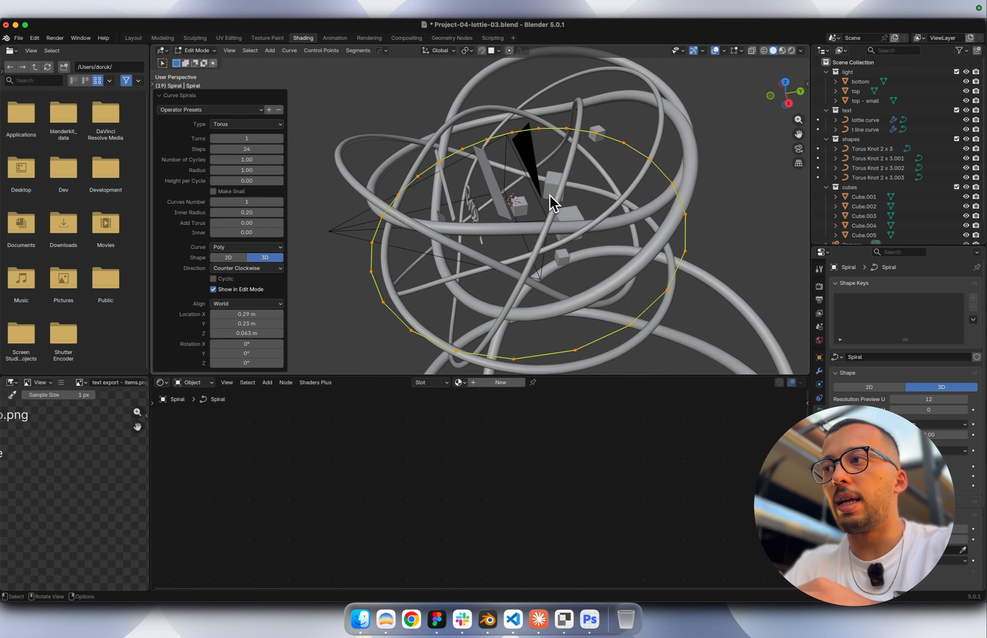
pyautogui.hscroll(-5, 545, 194)
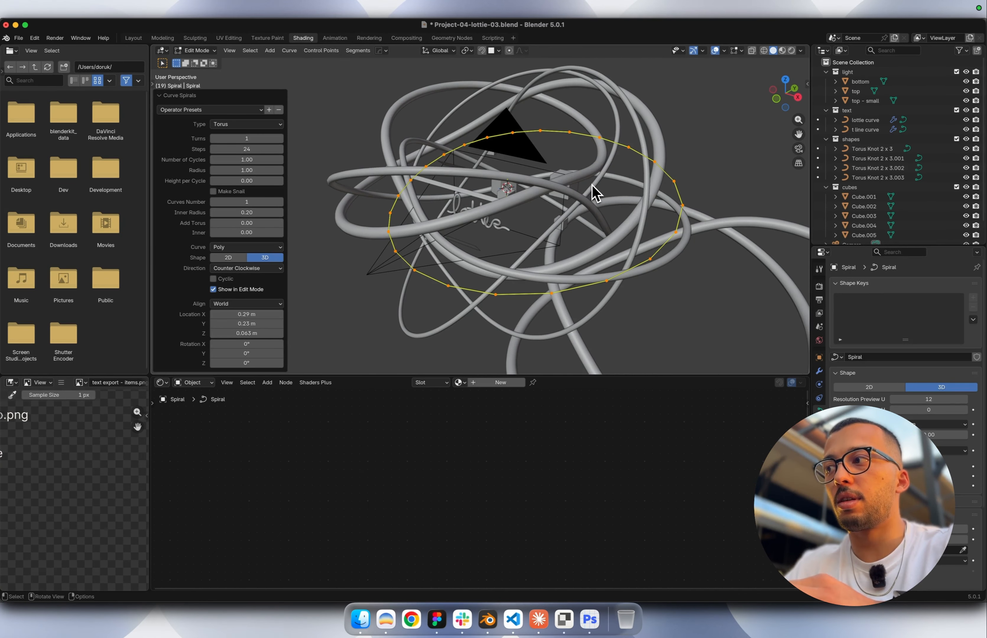
pyautogui.press('x')
pyautogui.press('Escape')
pyautogui.press('super+z')
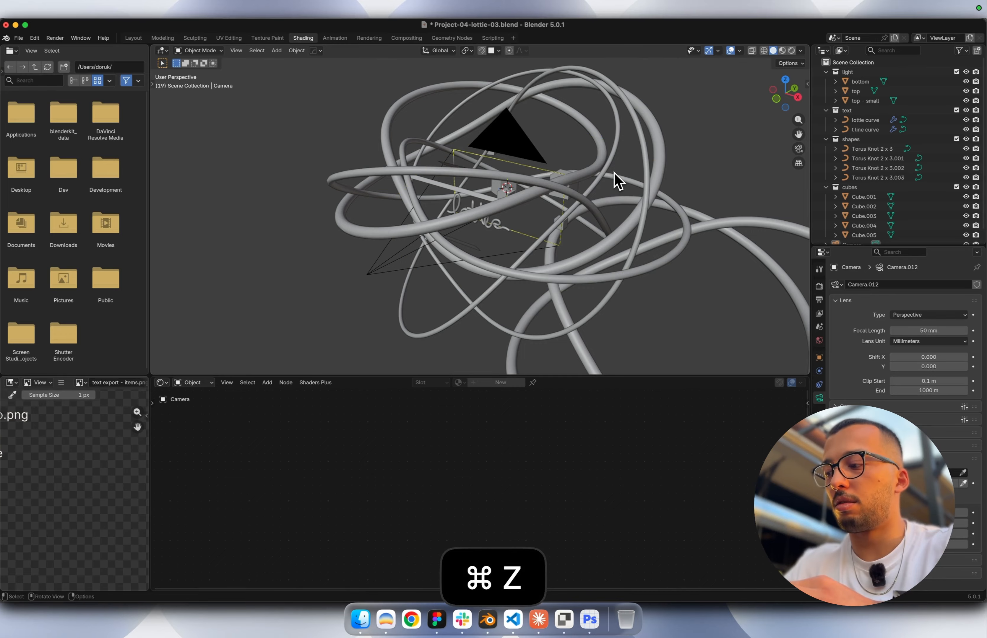
# Add a Torus Knot Plus curve around the lettering and return to Object Mode.
pyautogui.hotkey('shift', 'a')
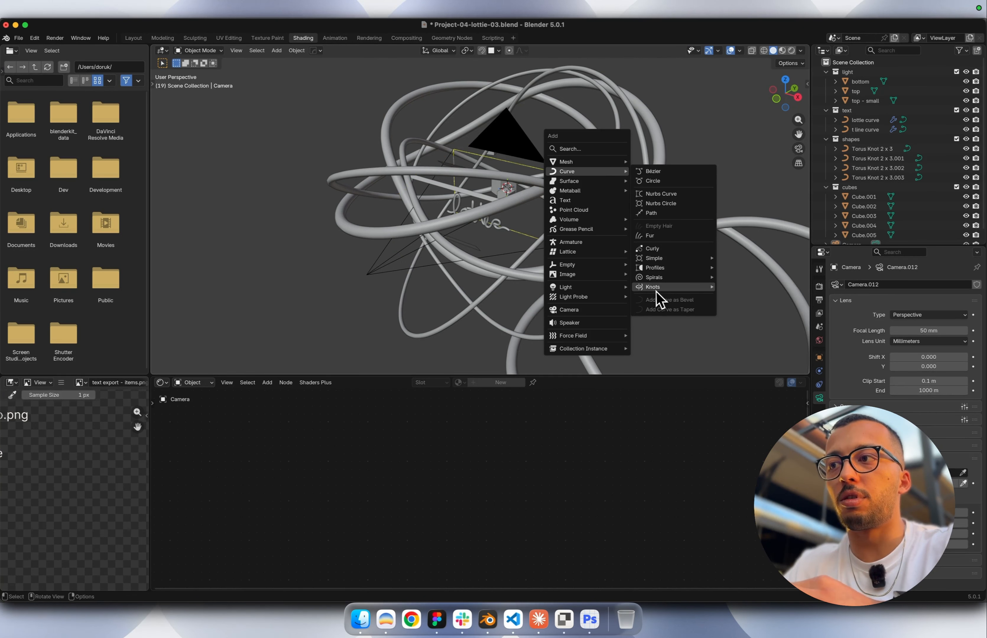
pyautogui.moveTo(707, 288)
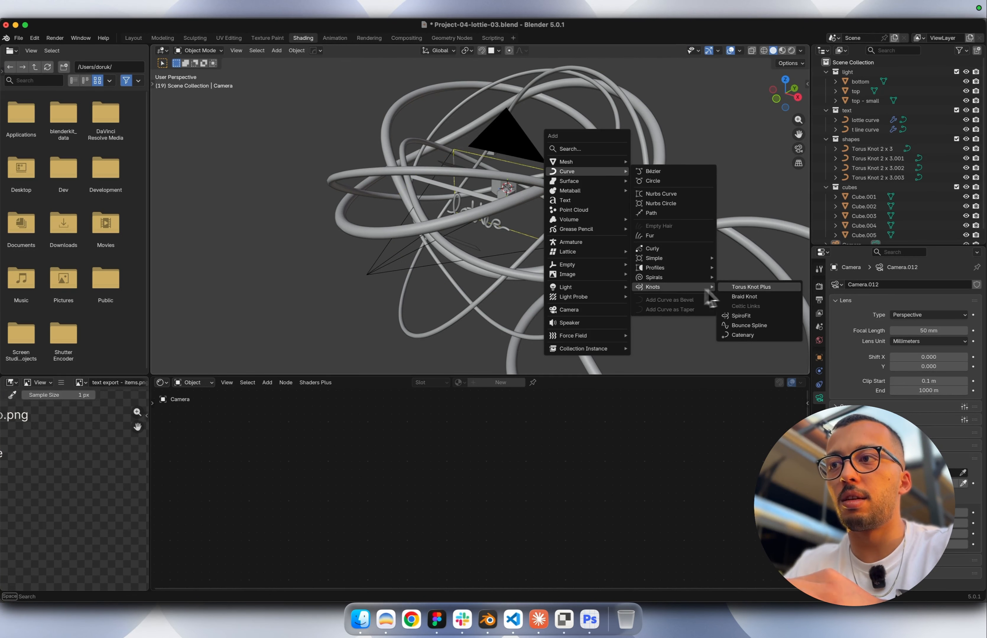
pyautogui.click(752, 287)
pyautogui.moveTo(732, 281); pyautogui.dragTo(641, 238, button='middle')
pyautogui.press('Tab')
pyautogui.scroll(-3, 642, 239)
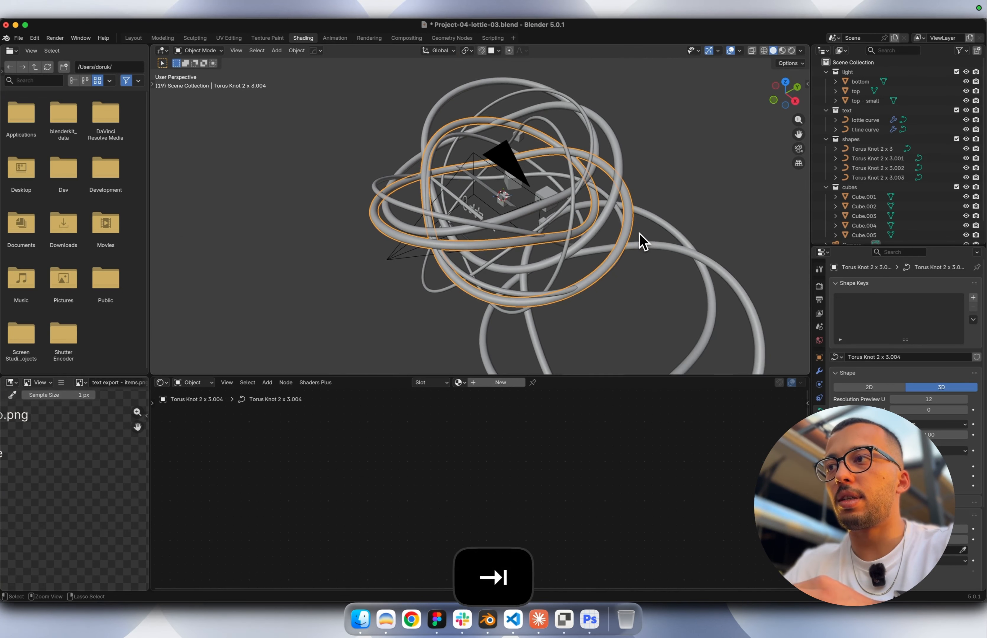
# Move the new torus knot up about 1.6 m along Z, above the other knots.
pyautogui.press('g')
pyautogui.press('z')
pyautogui.click(630, 103)
pyautogui.hscroll(-5, 630, 98)
pyautogui.keyDown('ctrl'); pyautogui.scroll(-5, 630, 98); pyautogui.keyUp('ctrl')
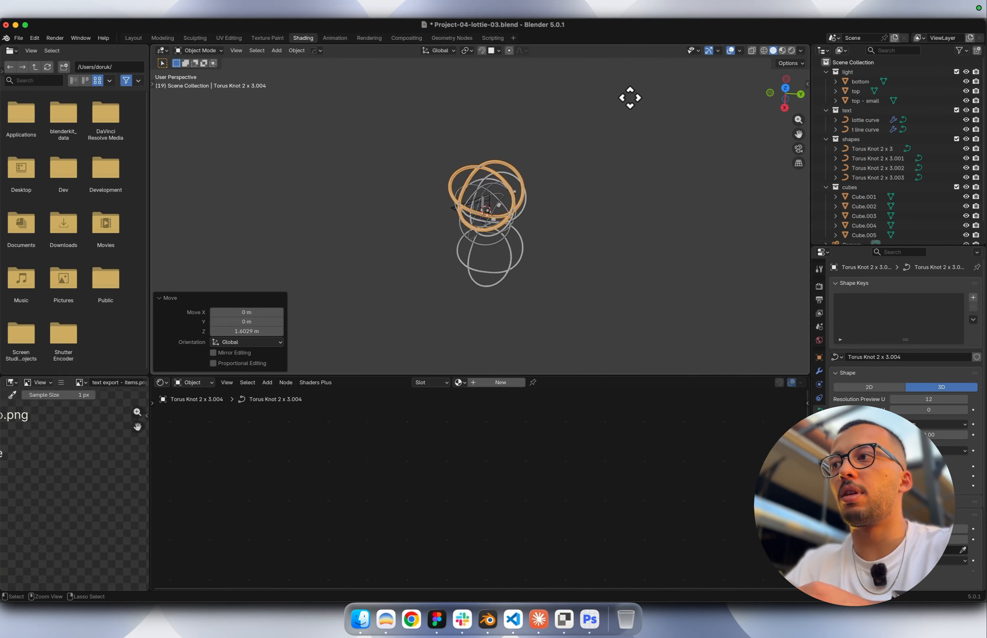
pyautogui.keyDown('ctrl'); pyautogui.scroll(3, 630, 98); pyautogui.keyUp('ctrl')
pyautogui.hscroll(-3, 630, 98)
pyautogui.keyDown('ctrl'); pyautogui.scroll(5, 630, 98); pyautogui.keyUp('ctrl')
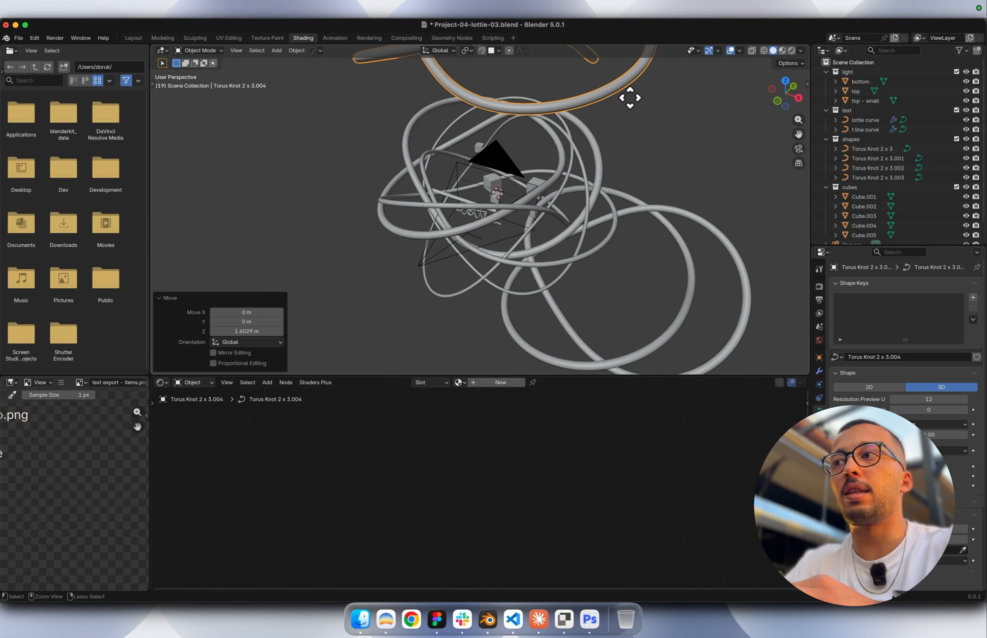
pyautogui.keyDown('shift'); pyautogui.scroll(5, 630, 98); pyautogui.keyUp('shift')
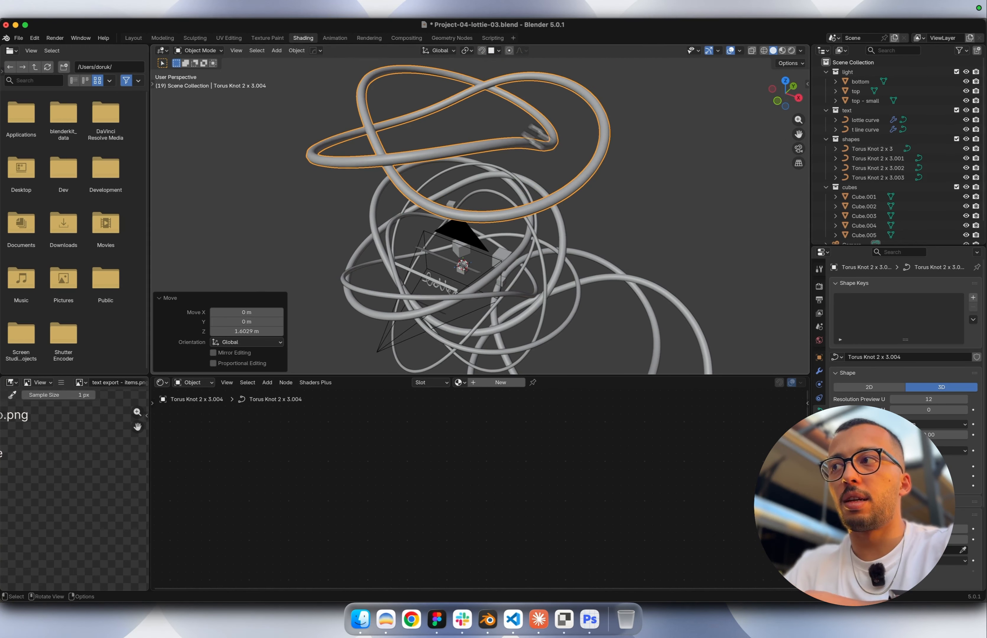
# Inspect the glass material of Torus Knot 2 x 3.001 and delete the newly added torus knot above the others.
pyautogui.click(565, 237)
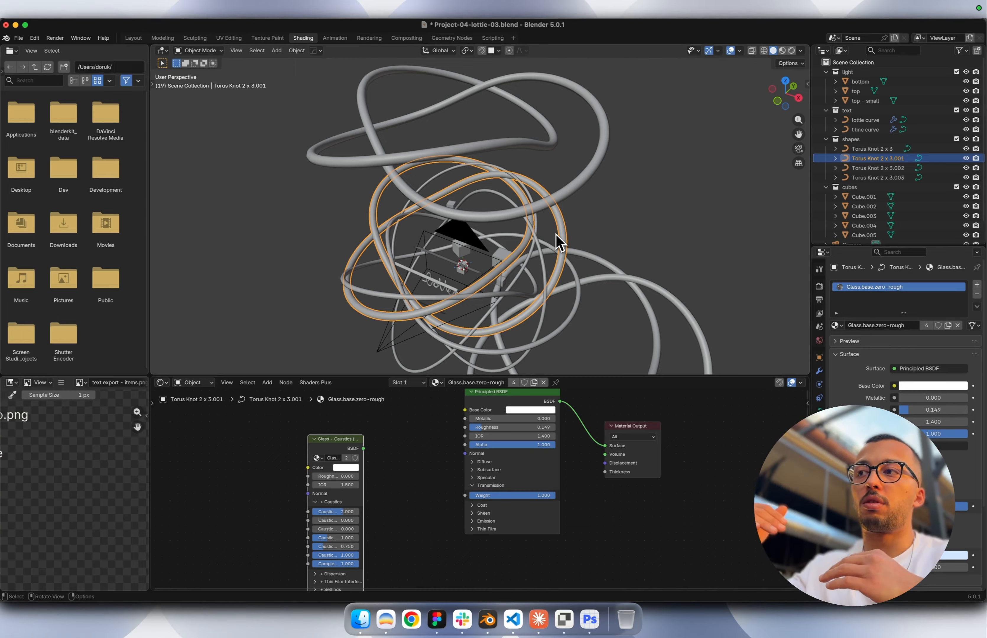
pyautogui.press('x')
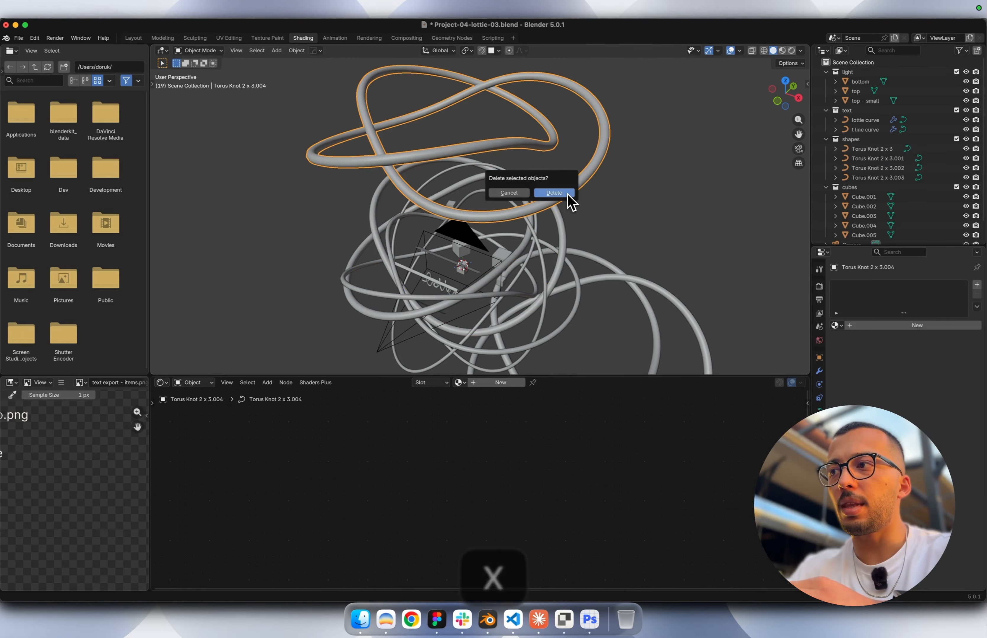
pyautogui.click(569, 198)
pyautogui.hscroll(-5, 572, 202)
pyautogui.hscroll(5, 569, 195)
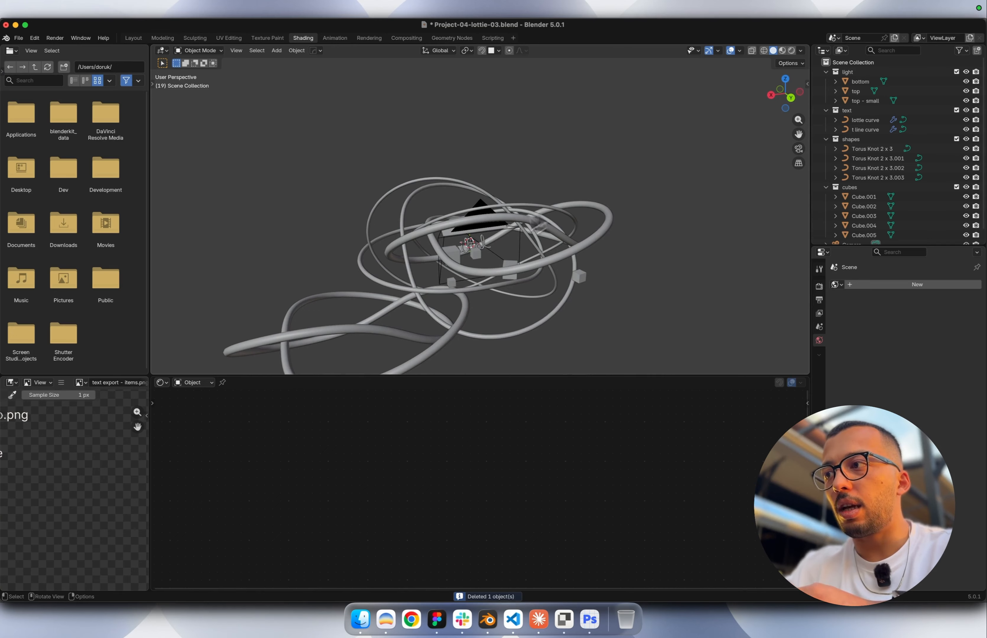
pyautogui.hscroll(5, 451, 313)
pyautogui.hscroll(5, 464, 290)
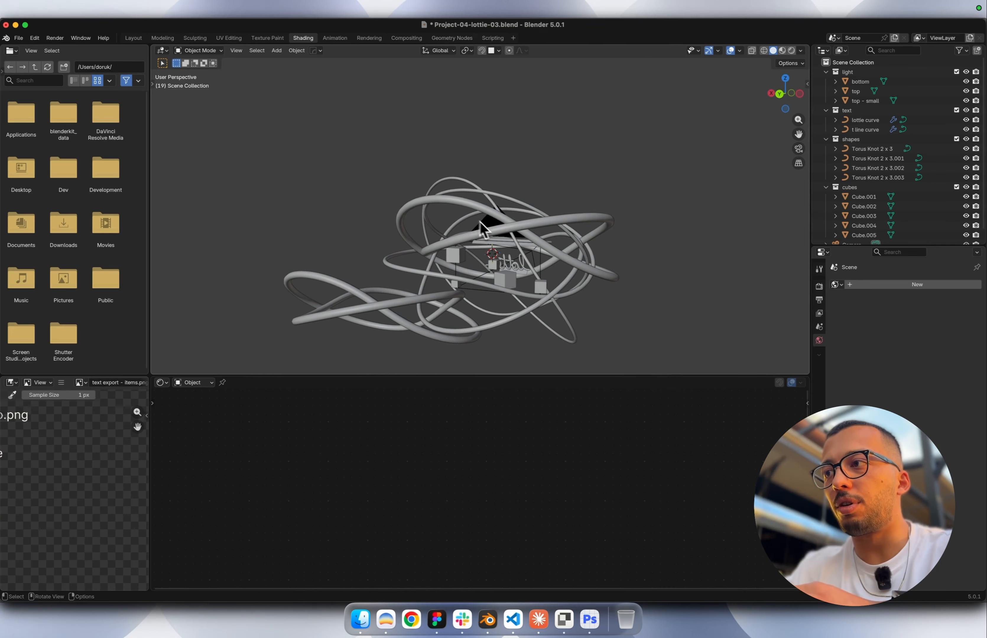
# Preview the glass lettering through the camera with Rendered viewport shading.
pyautogui.hscroll(8, 487, 223)
pyautogui.press('0')
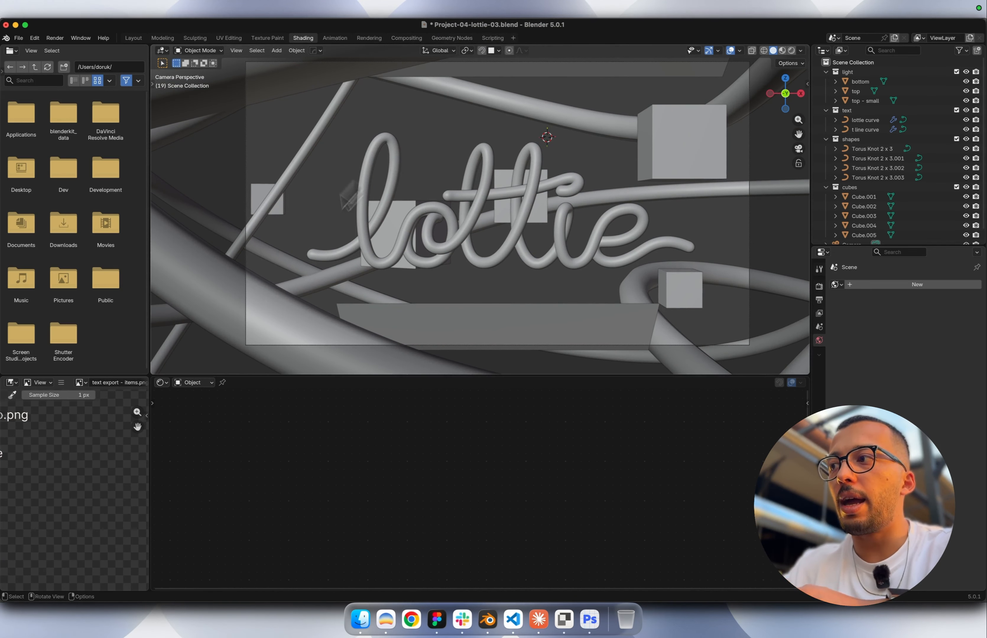
pyautogui.click(792, 50)
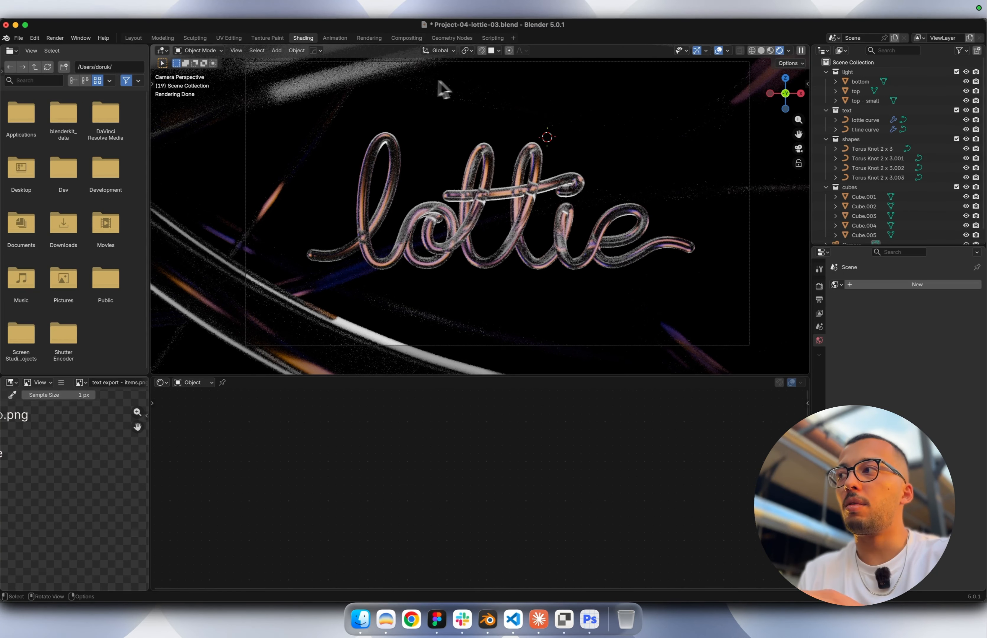
# Render a still image from the Layout workspace, close the render window before completion and return to the camera view.
pyautogui.click(133, 38)
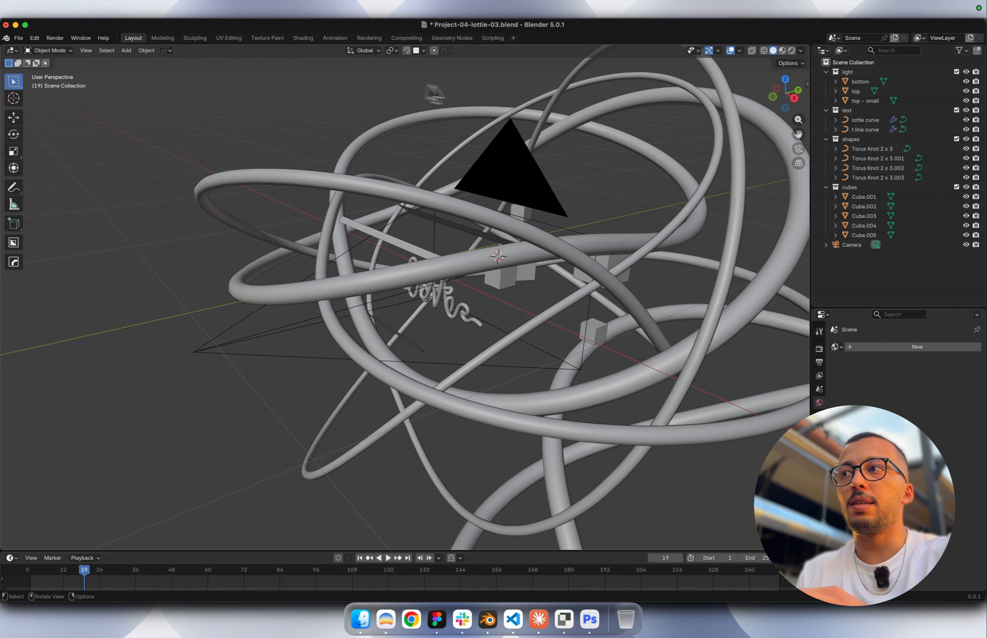
pyautogui.click(55, 38)
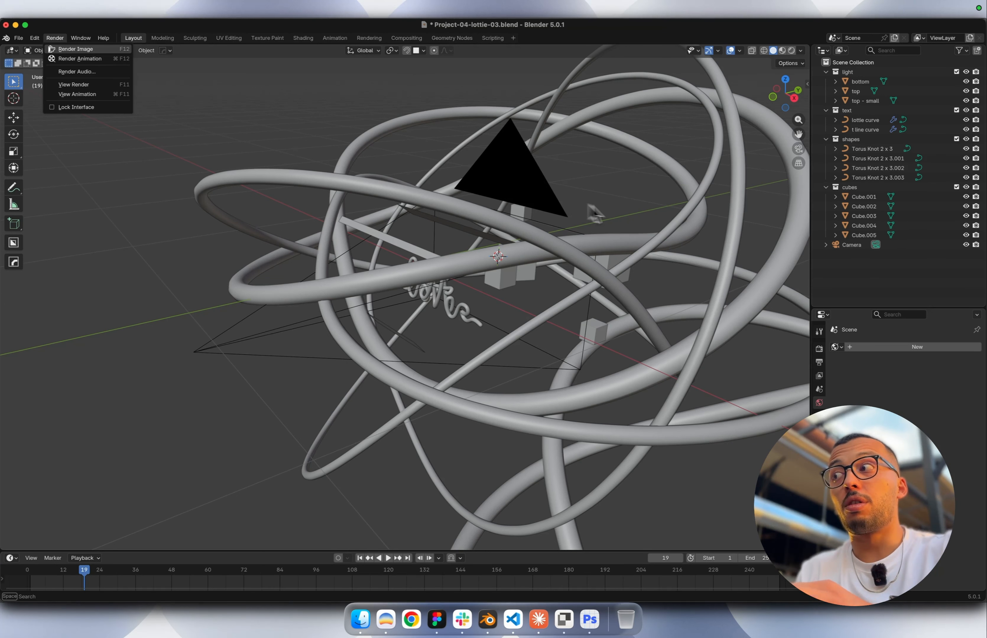
pyautogui.click(54, 38)
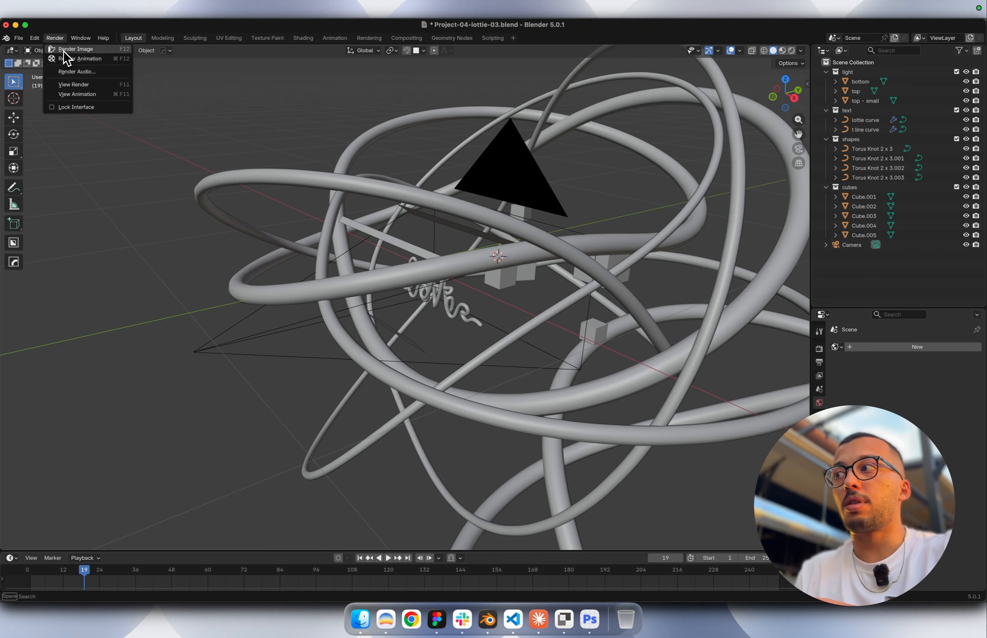
pyautogui.click(66, 49)
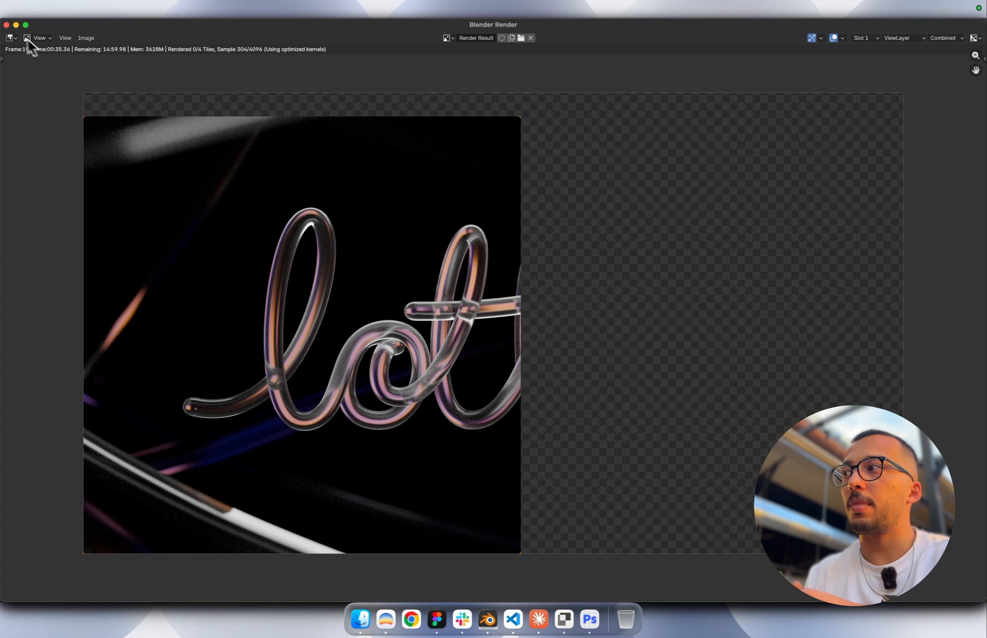
pyautogui.click(6, 24)
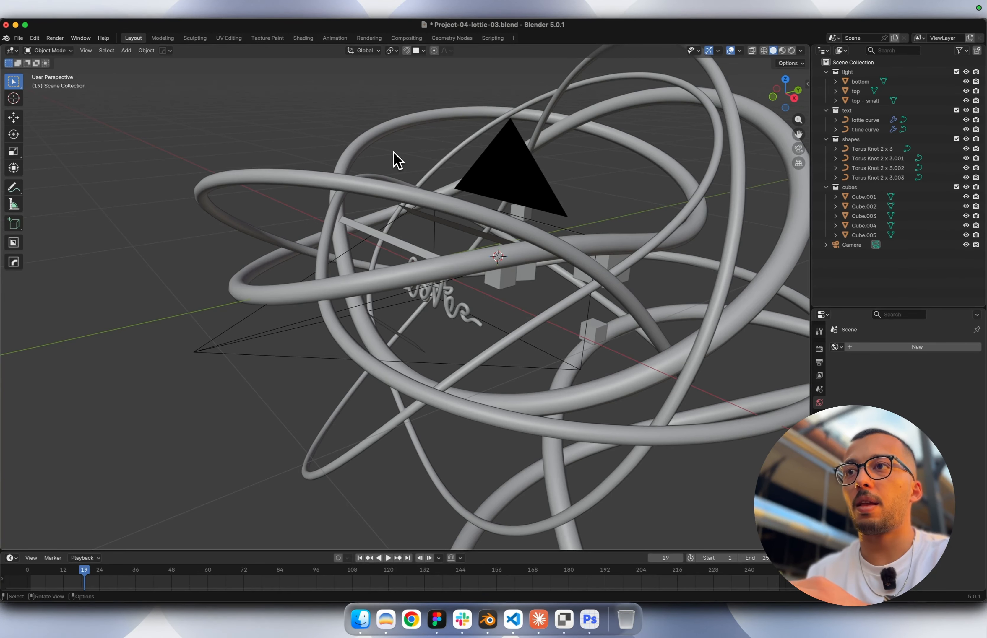
pyautogui.press('0')
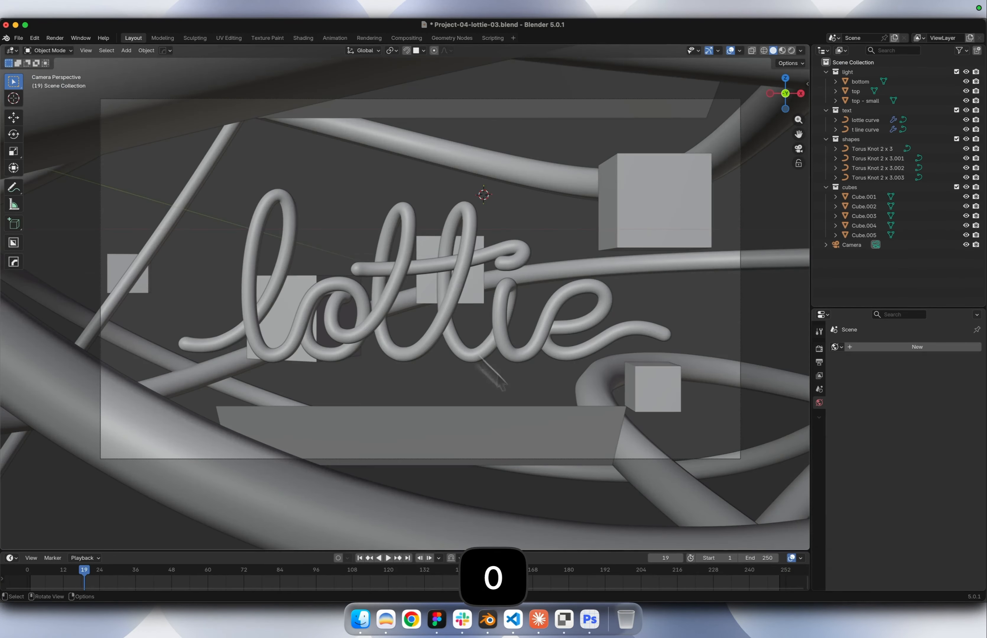
# Switch to Photoshop, move Layer 1 with the raw render above Group 9 copy, and duplicate it.
pyautogui.click(589, 619)
pyautogui.click(832, 480)
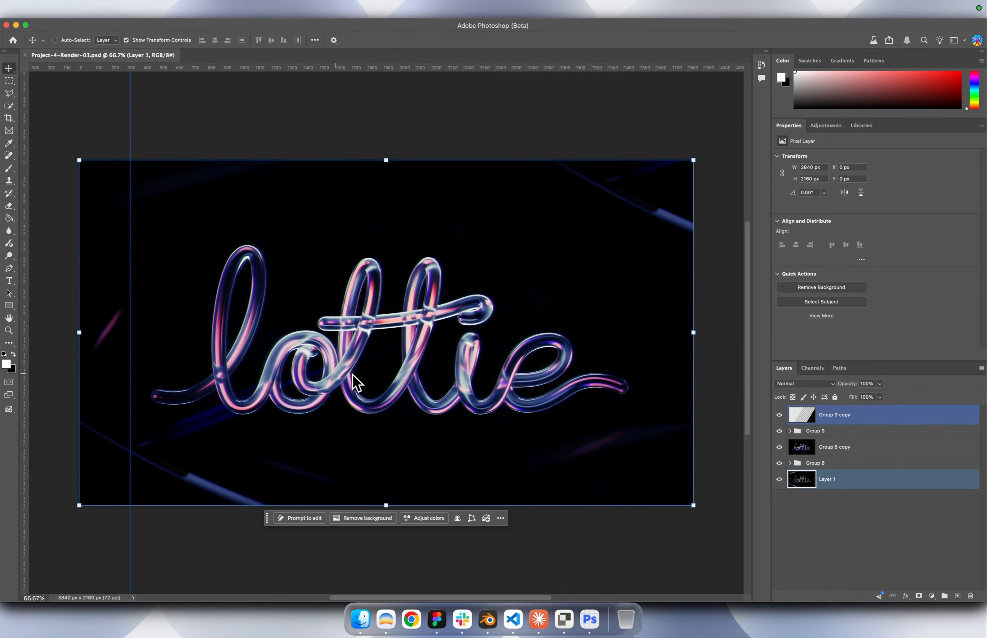
pyautogui.keyDown('alt'); pyautogui.scroll(3, 339, 385); pyautogui.keyUp('alt')
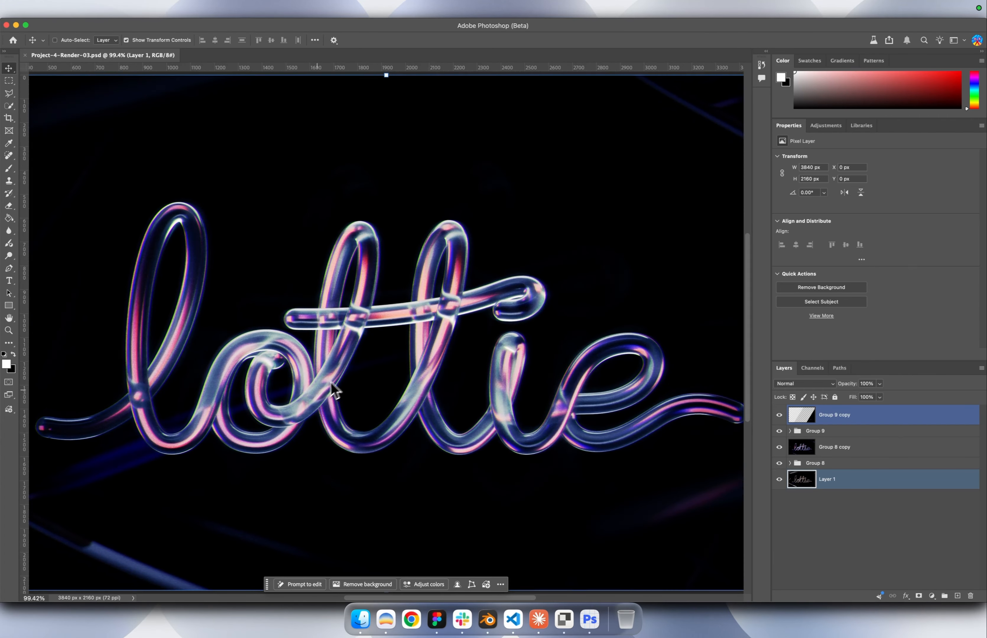
pyautogui.moveTo(840, 479); pyautogui.dragTo(840, 410)
pyautogui.press('super+0')
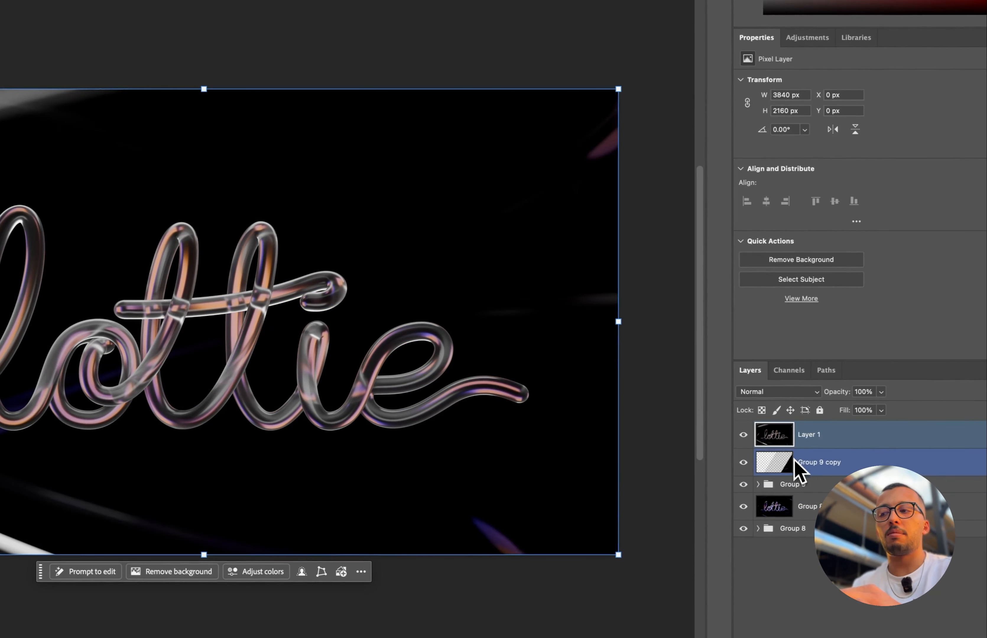
pyautogui.press('super+j')
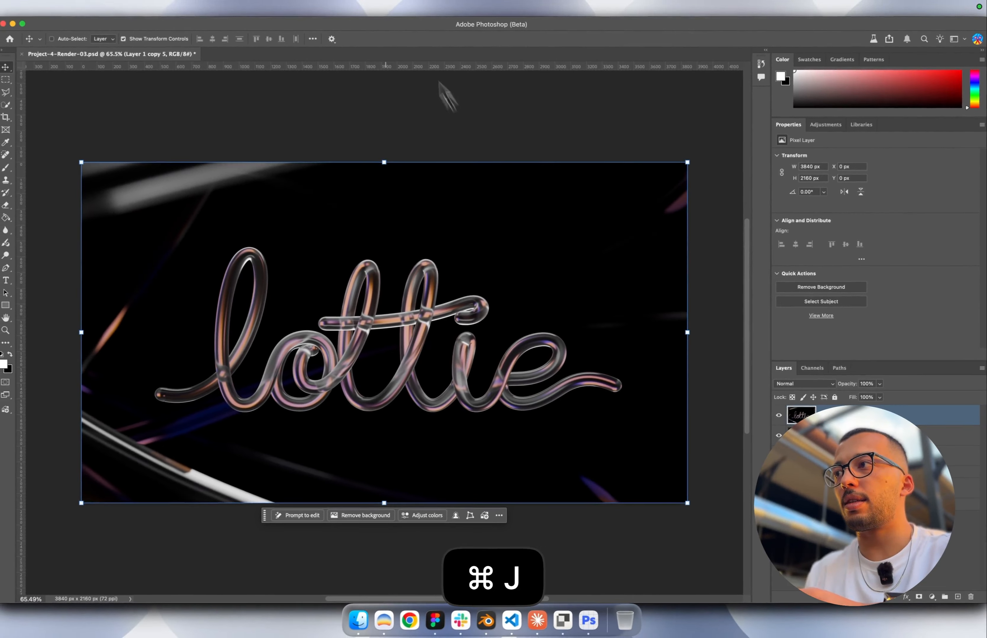
# Try the glass-filter preset in the Camera Raw Filter on the duplicated render layer and dismiss the changes.
pyautogui.click(249, 9)
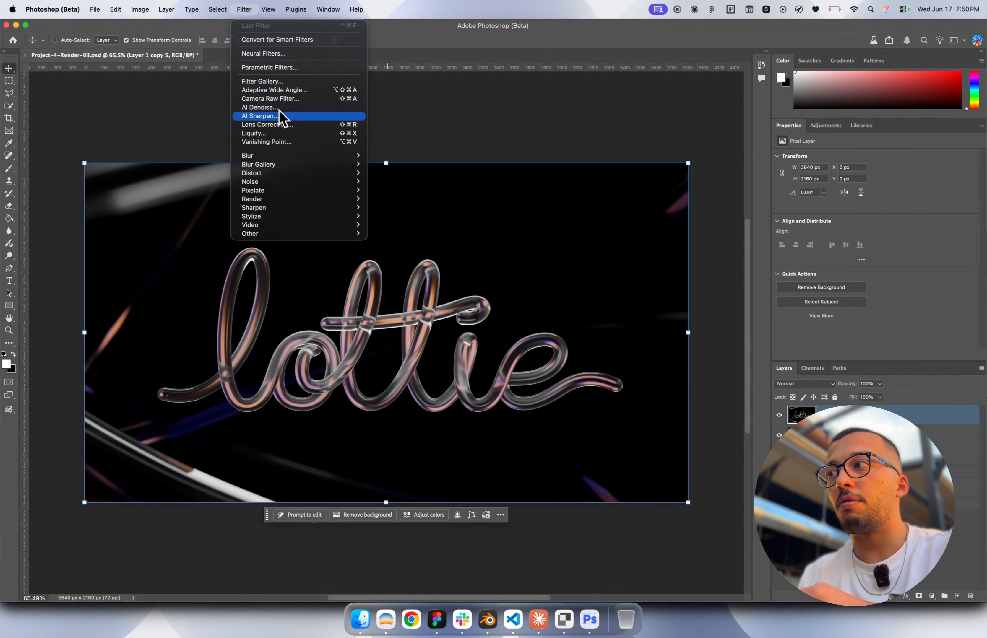
pyautogui.click(286, 99)
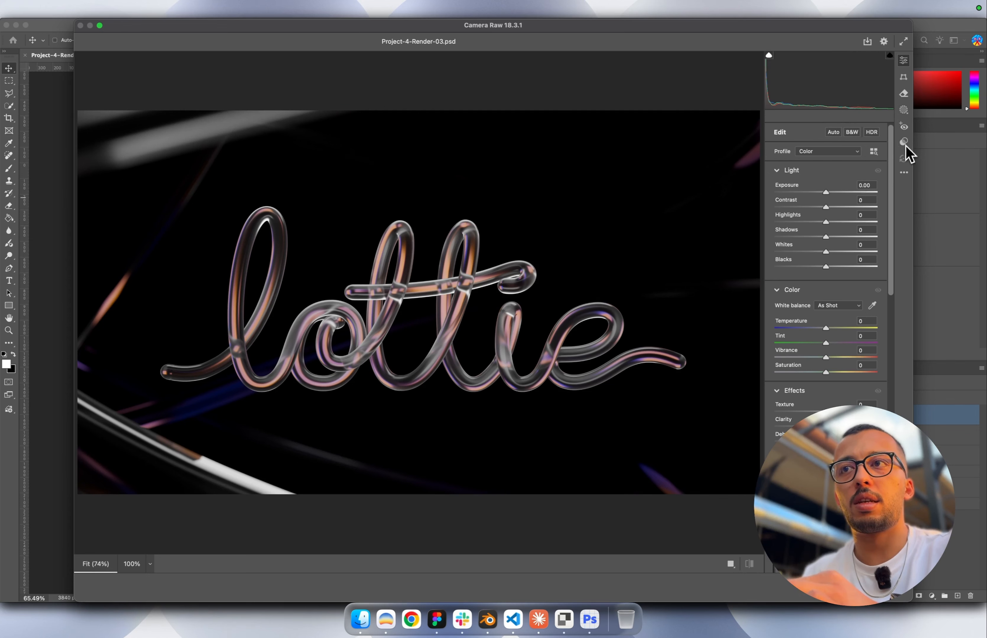
pyautogui.click(904, 142)
pyautogui.click(809, 188)
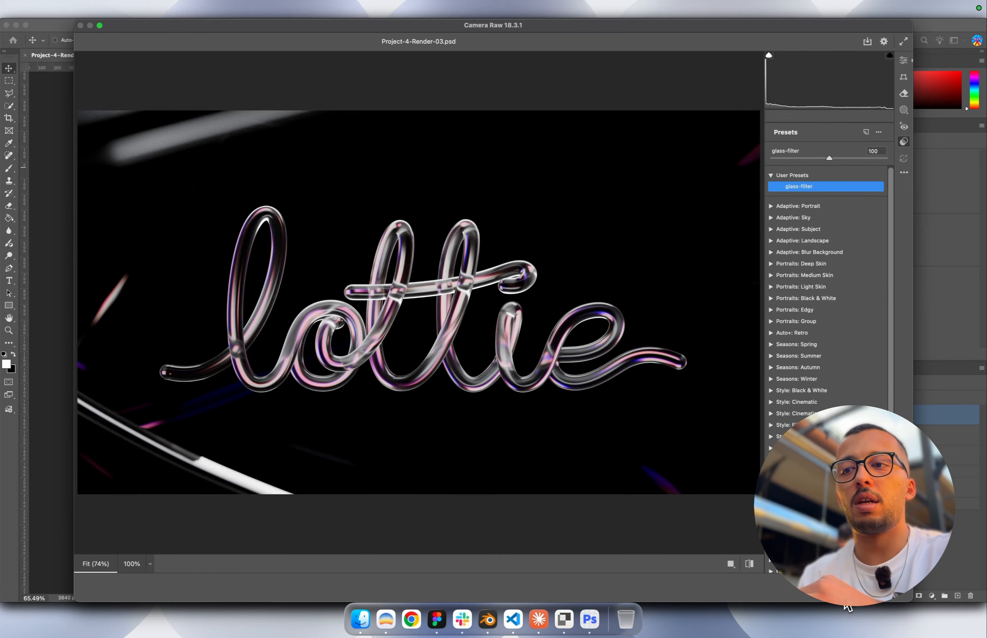
pyautogui.press('Escape')
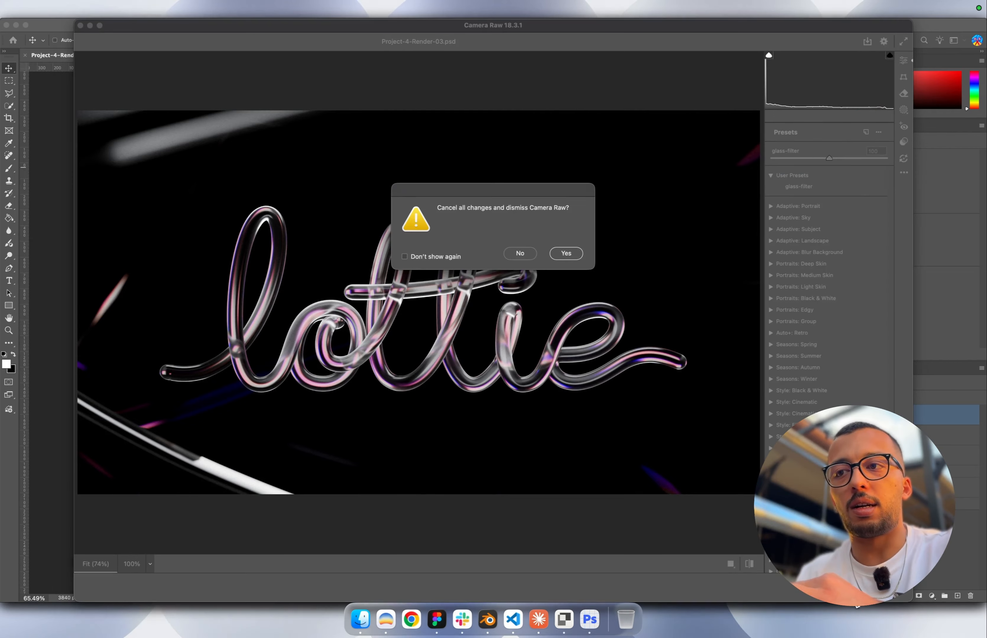
pyautogui.click(566, 256)
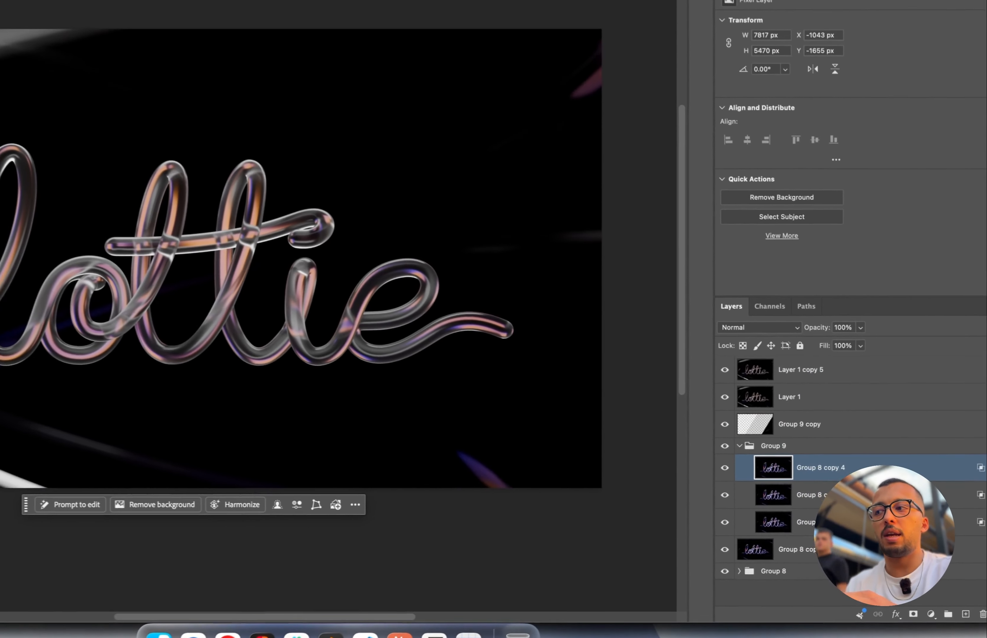
# Hide the three layers above Group 9 and inspect the layer settings of the Group 8 copies inside it.
pyautogui.click(783, 456)
pyautogui.moveTo(722, 422); pyautogui.dragTo(729, 359)
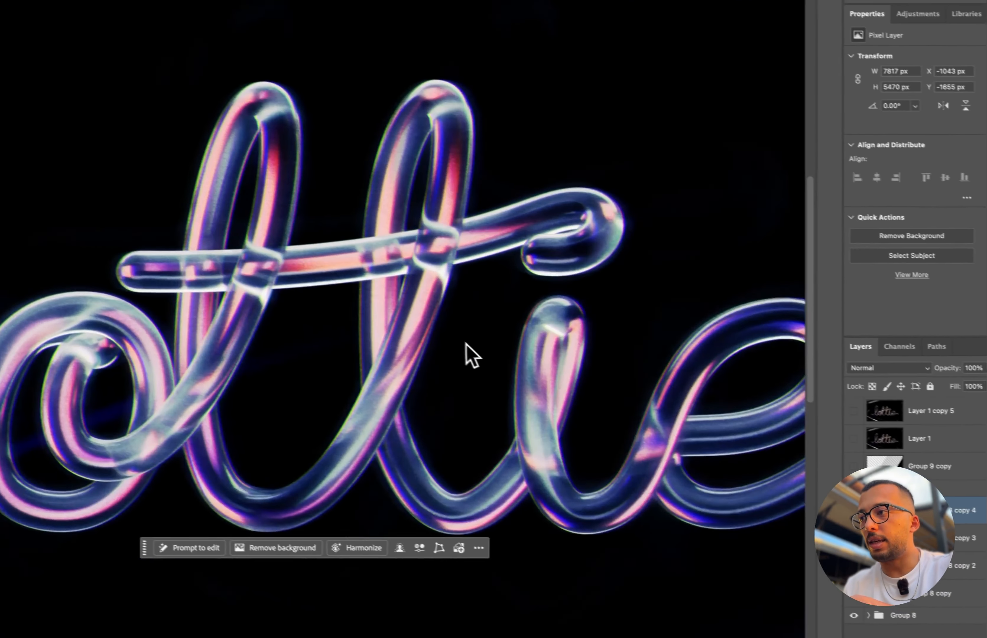
pyautogui.keyDown('alt'); pyautogui.scroll(5, 469, 352); pyautogui.keyUp('alt')
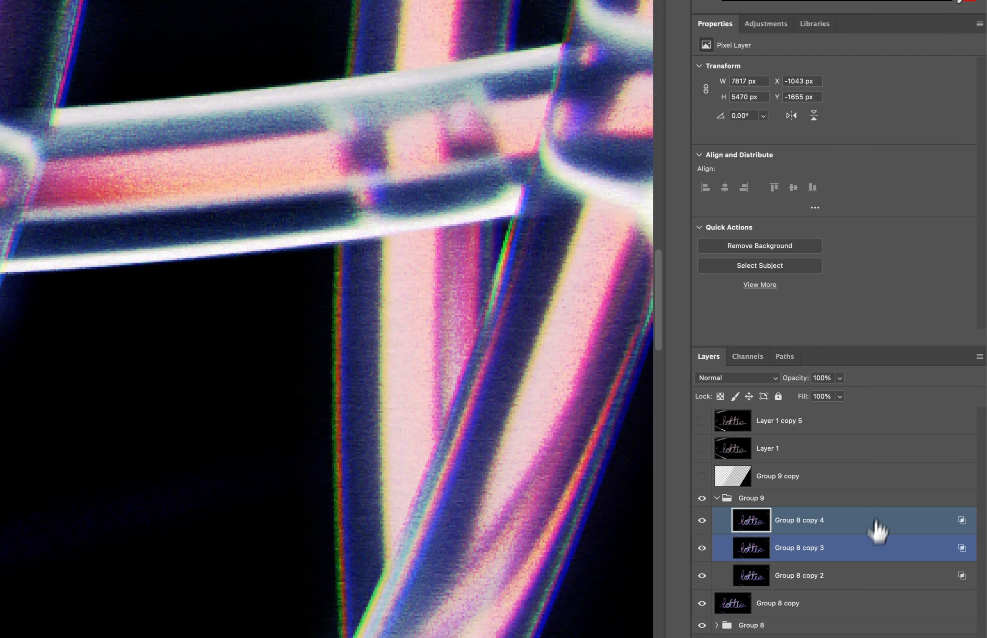
pyautogui.doubleClick(904, 509)
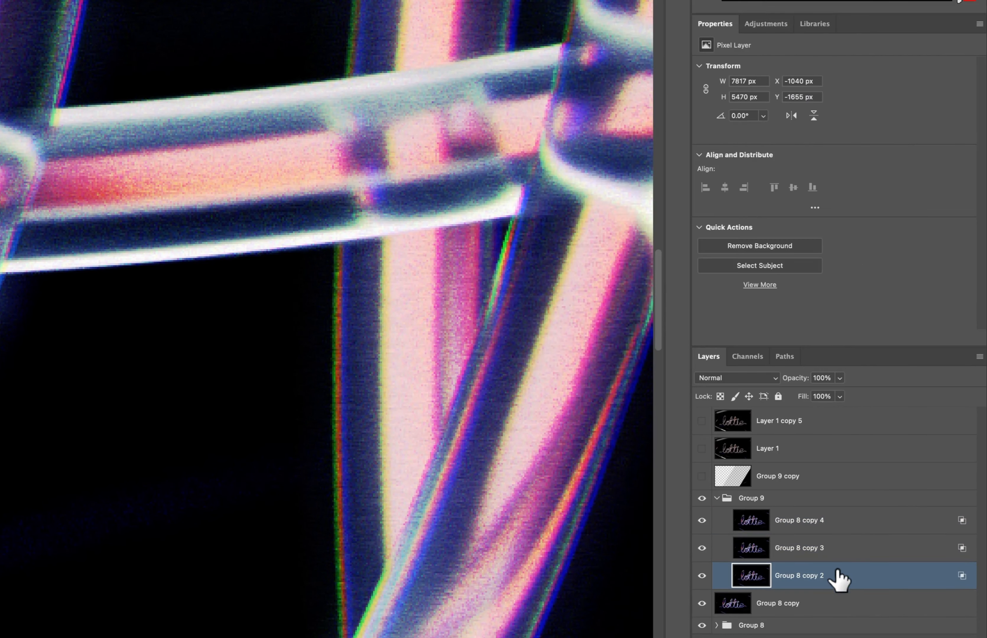
pyautogui.doubleClick(838, 578)
pyautogui.click(937, 59)
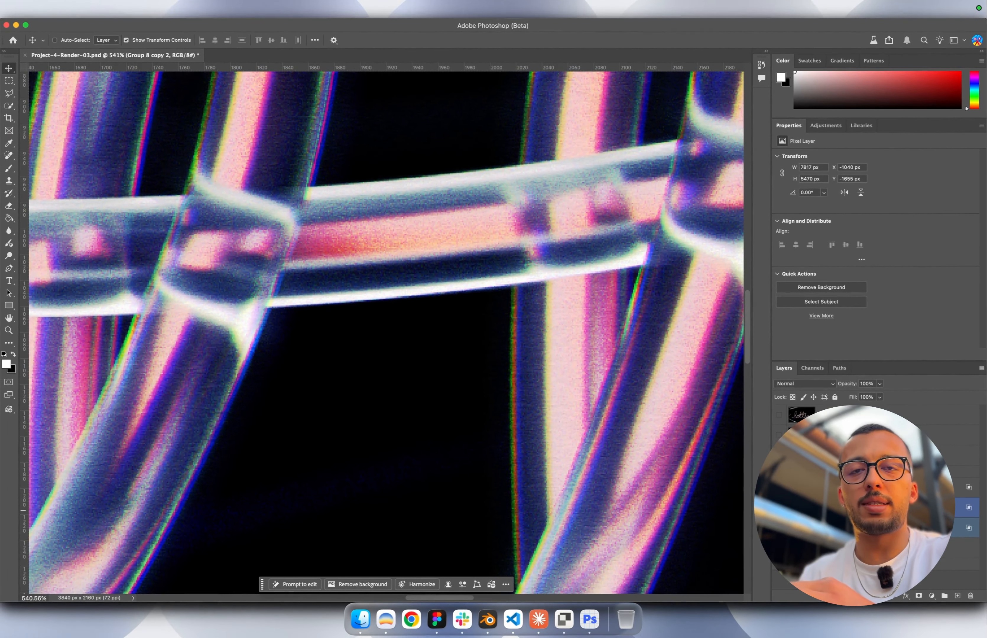
# Nudge the Group 8 copy 2 layer horizontally left and right to adjust the colour fringing, ending at about X -1039 px.
pyautogui.press('Left')
pyautogui.press('Left')
pyautogui.press('Left')
pyautogui.press('Left')
pyautogui.press('Left')
pyautogui.press('Left')
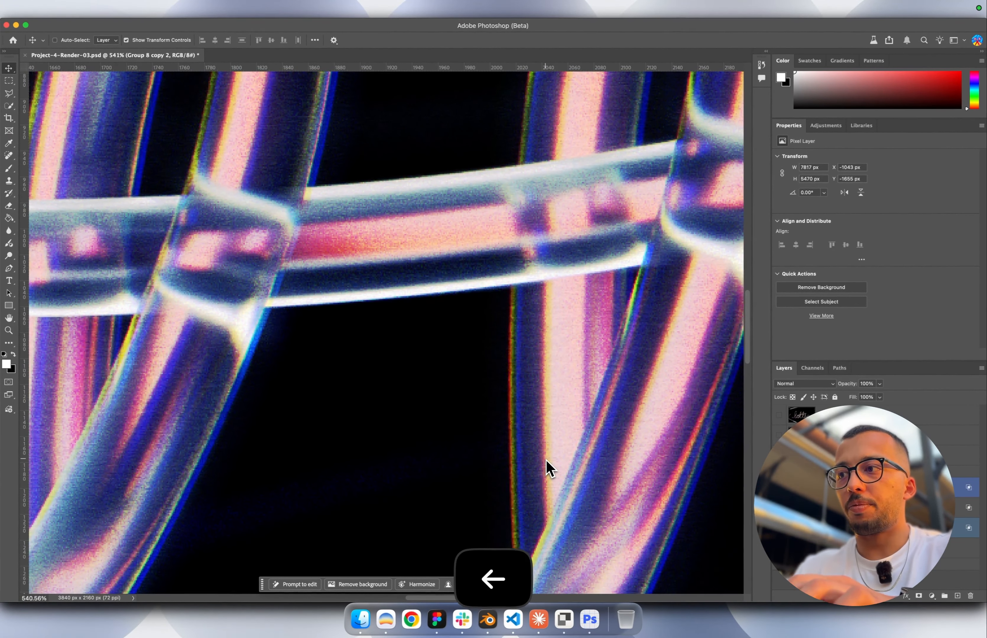
pyautogui.press('Right')
pyautogui.press('Right')
pyautogui.press('Right')
pyautogui.press('Right')
pyautogui.press('Right')
pyautogui.press('Right')
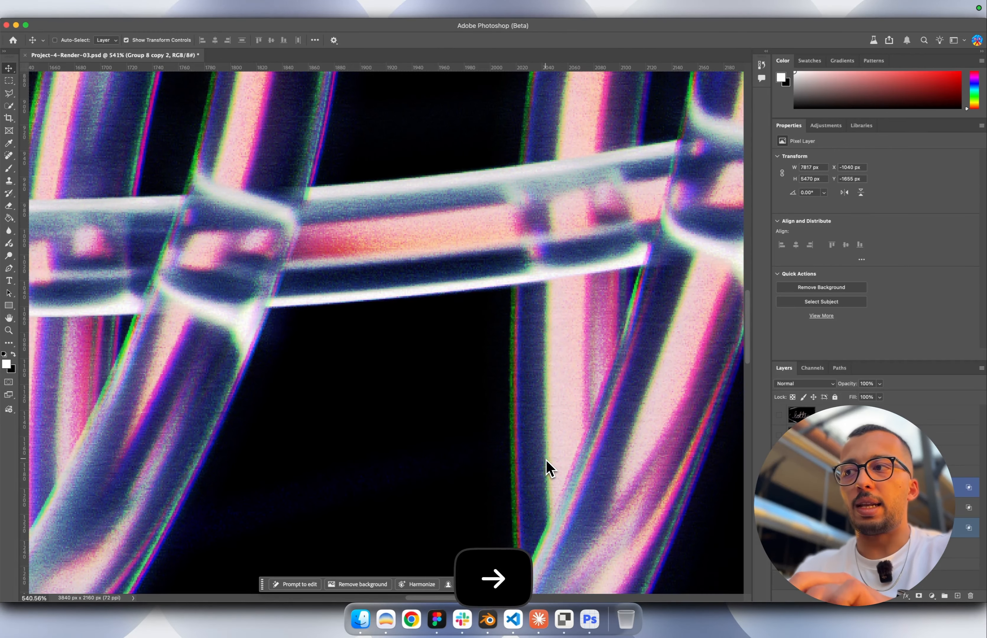
# Show the Group 9 copy overlay again over the whole lettering image.
pyautogui.scroll(-5, 547, 468)
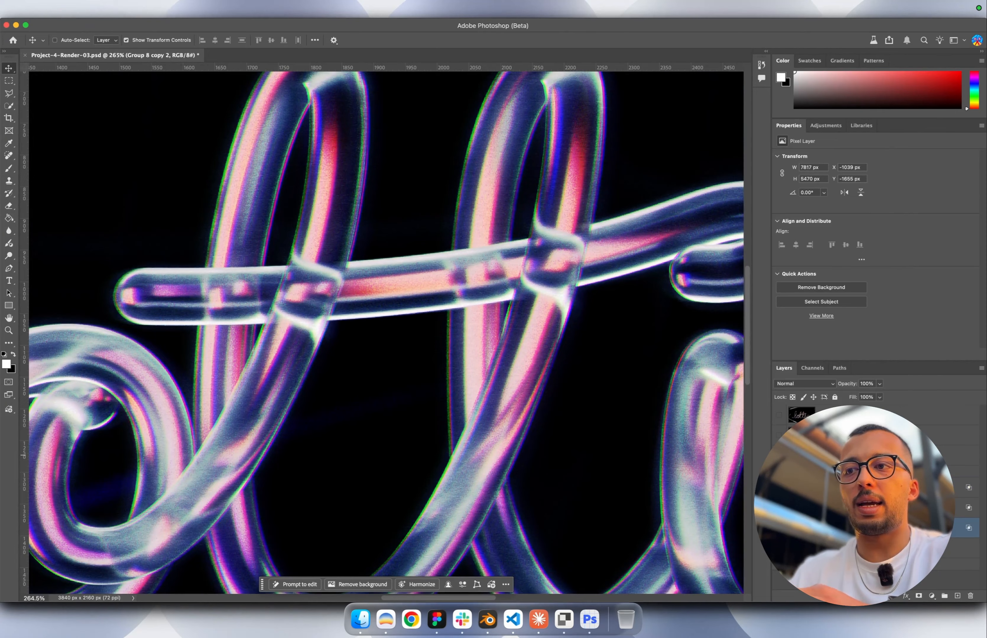
pyautogui.scroll(-6, 535, 431)
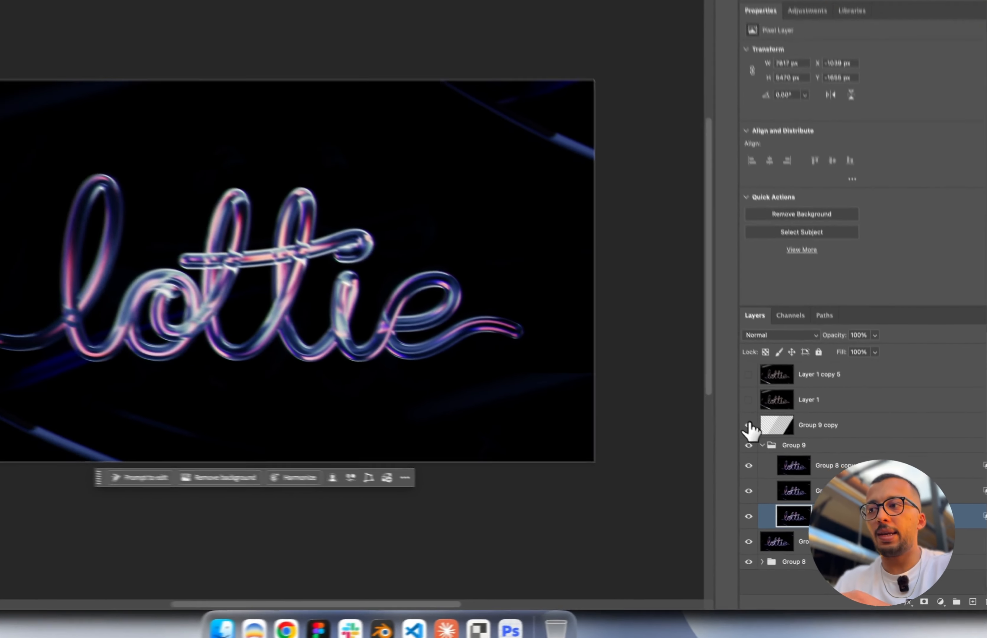
pyautogui.click(749, 424)
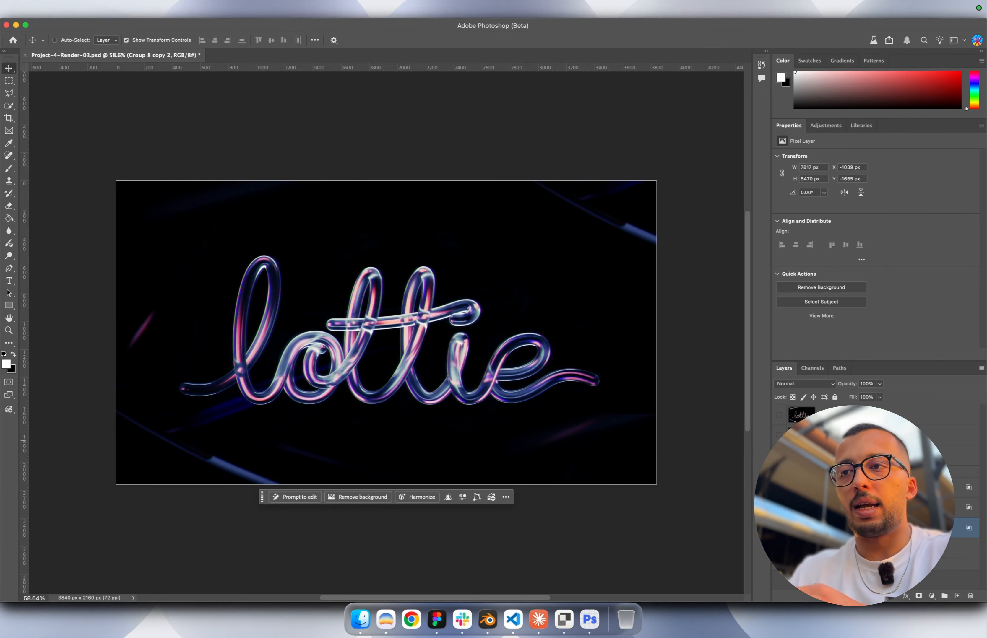
# Toggle the visibility of Layer 1 copy 5 and Layer 1 to compare the raw render with the edited lettering.
pyautogui.click(780, 414)
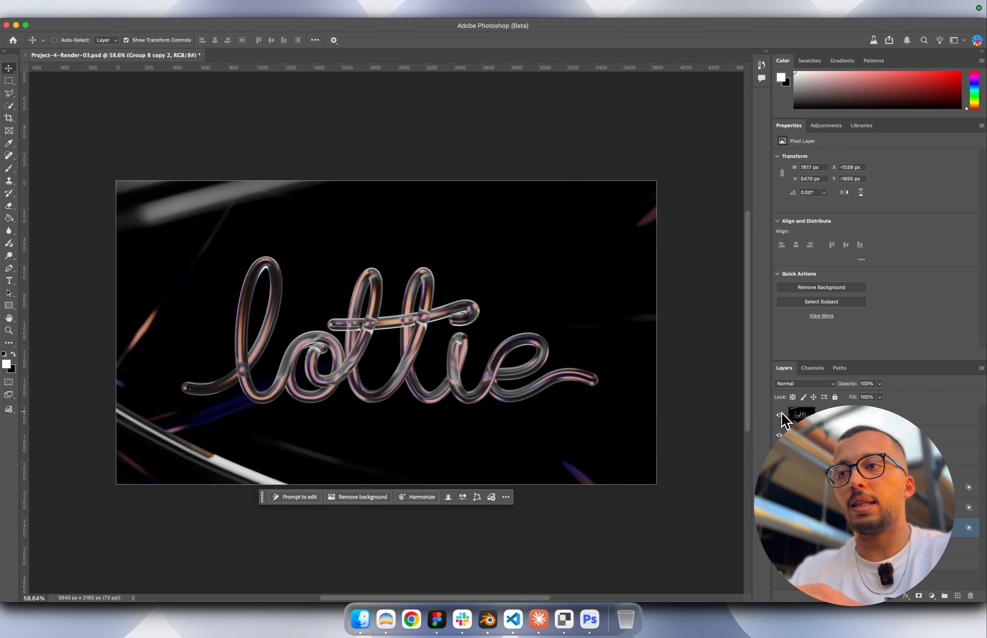
pyautogui.click(779, 435)
pyautogui.click(779, 435)
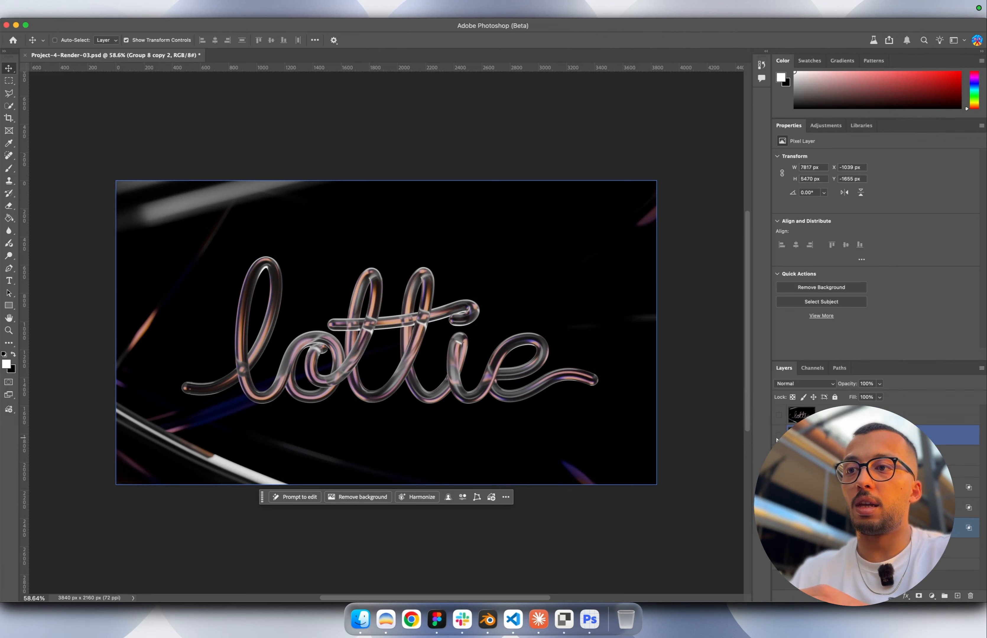
pyautogui.click(778, 436)
pyautogui.click(779, 435)
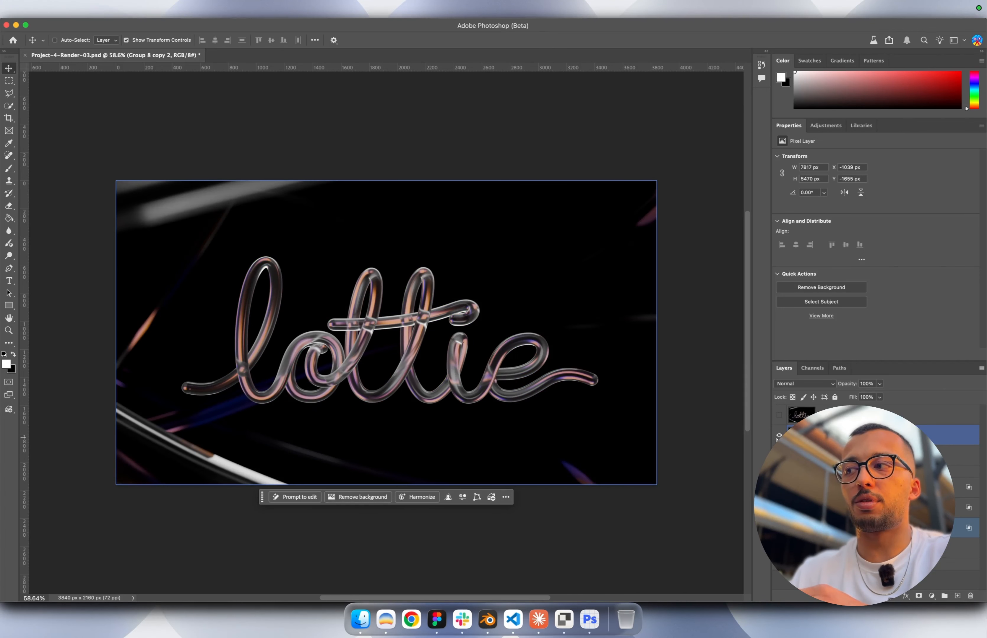
pyautogui.click(779, 436)
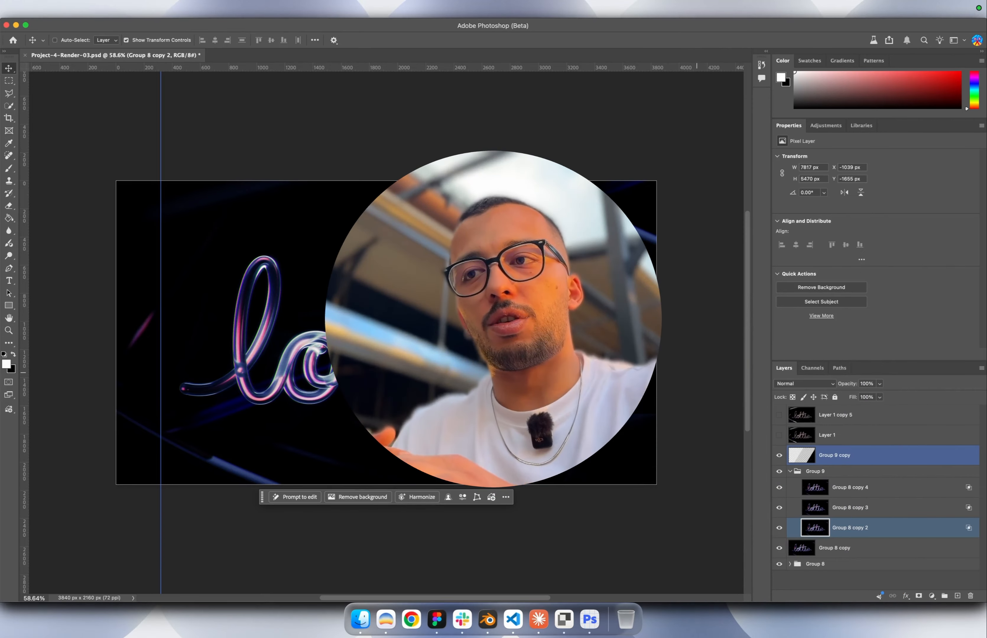
pyautogui.click(779, 435)
pyautogui.click(779, 435)
pyautogui.click(779, 435)
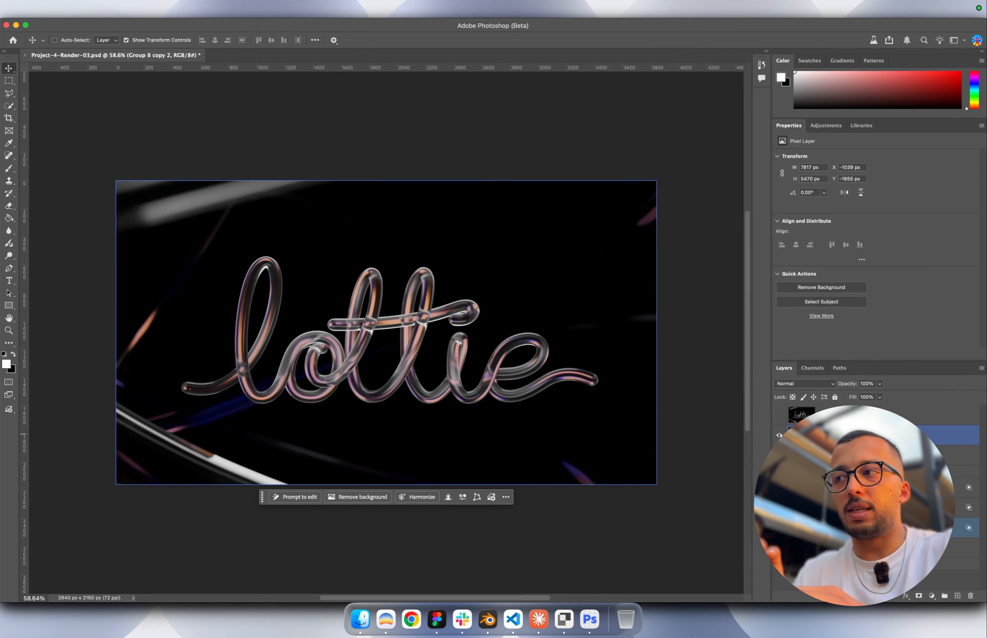
pyautogui.click(779, 434)
pyautogui.click(779, 435)
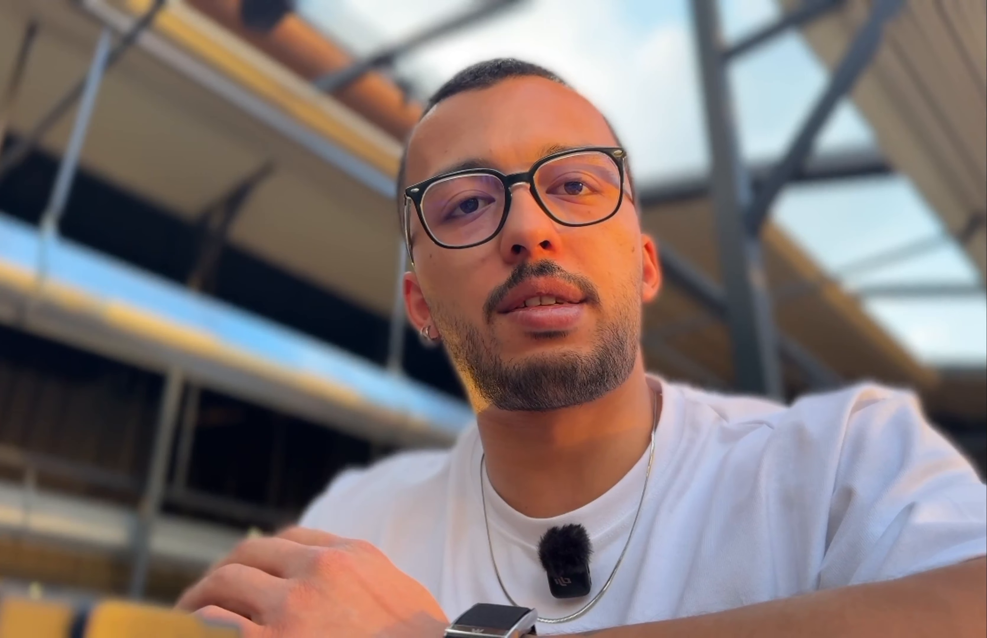